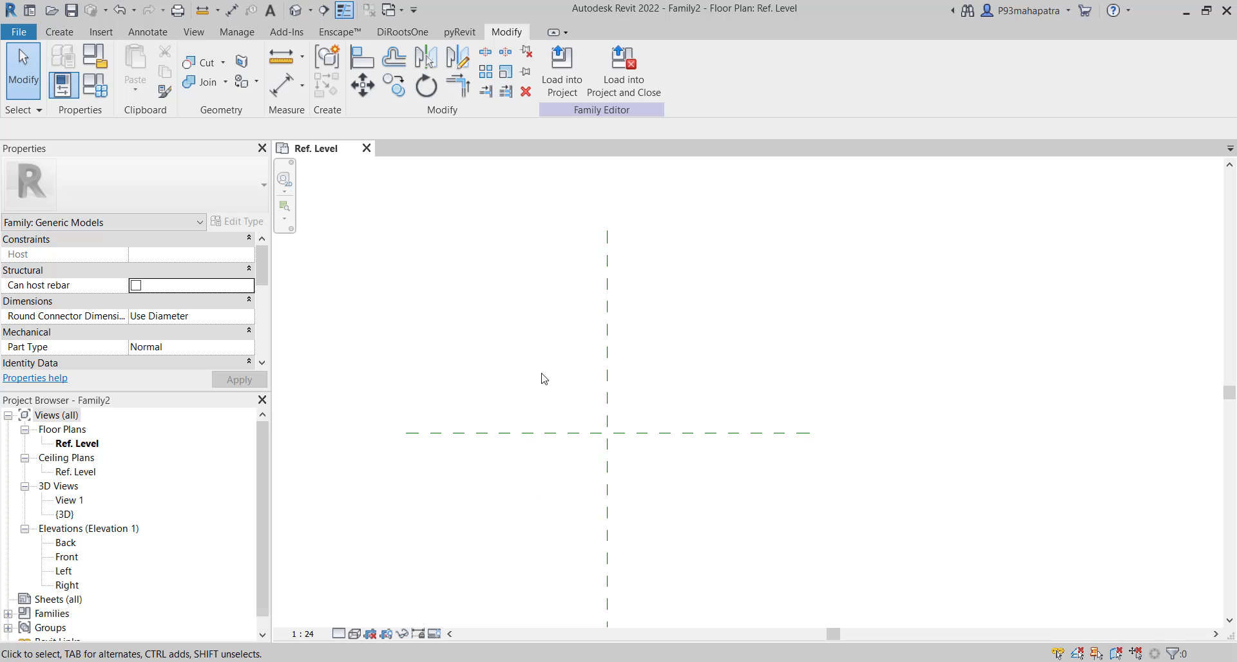
Step: Start a new family from the File menu and dismiss the unsaved-project reminder
mouse_move(616, 337)
middle_down()
mouse_move(652, 326)
mouse_move(618, 331)
middle_up()
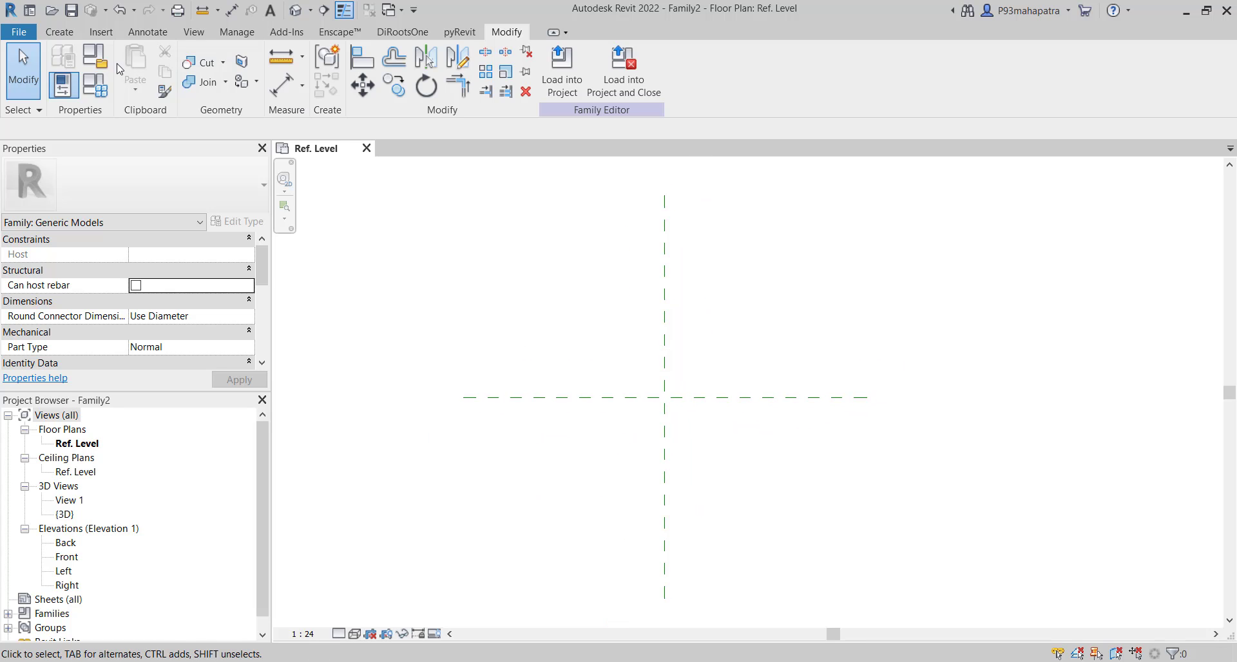
click(14, 32)
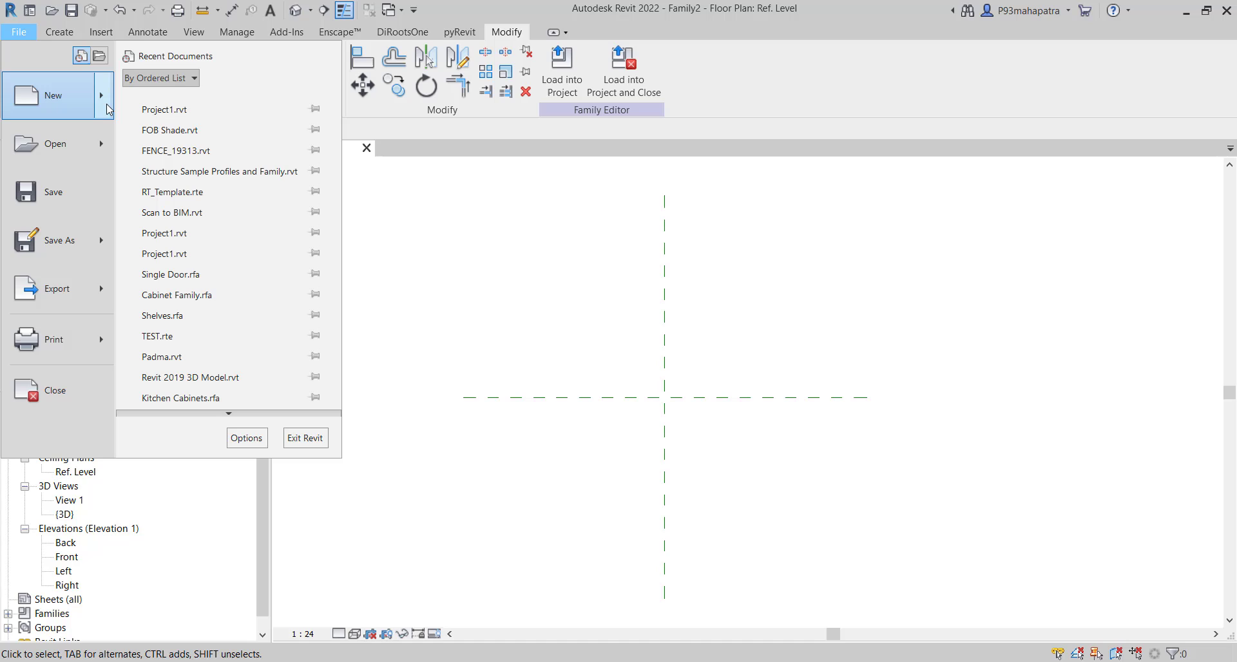
mouse_move(107, 109)
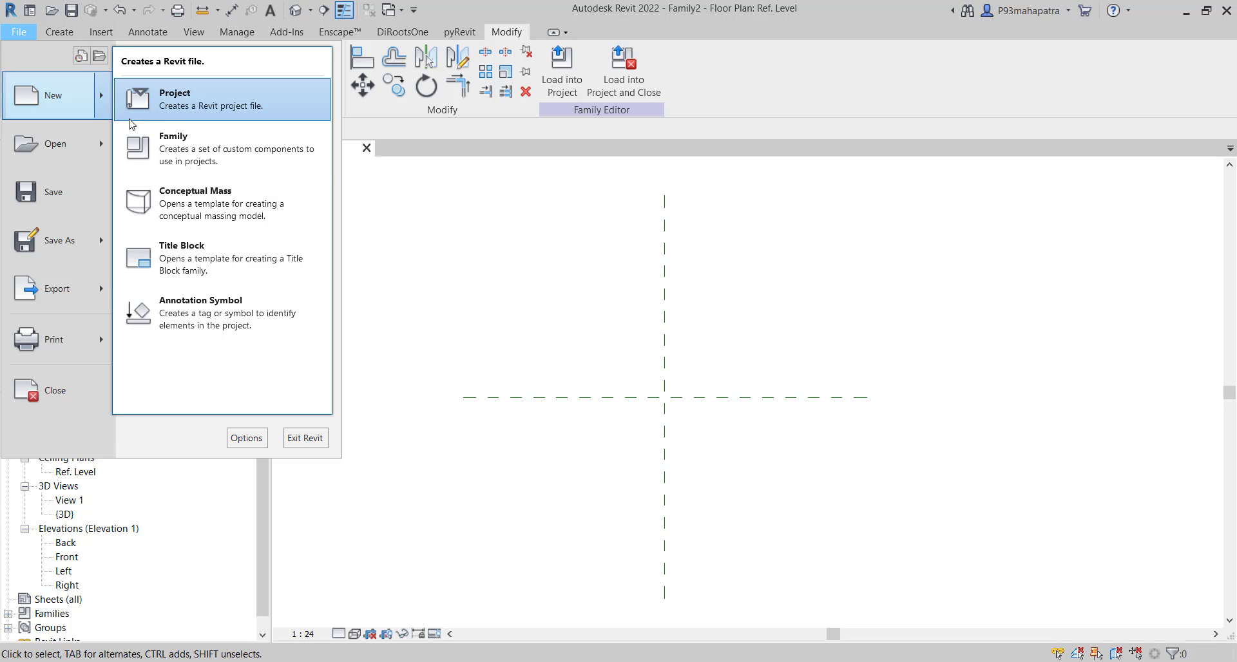
click(194, 156)
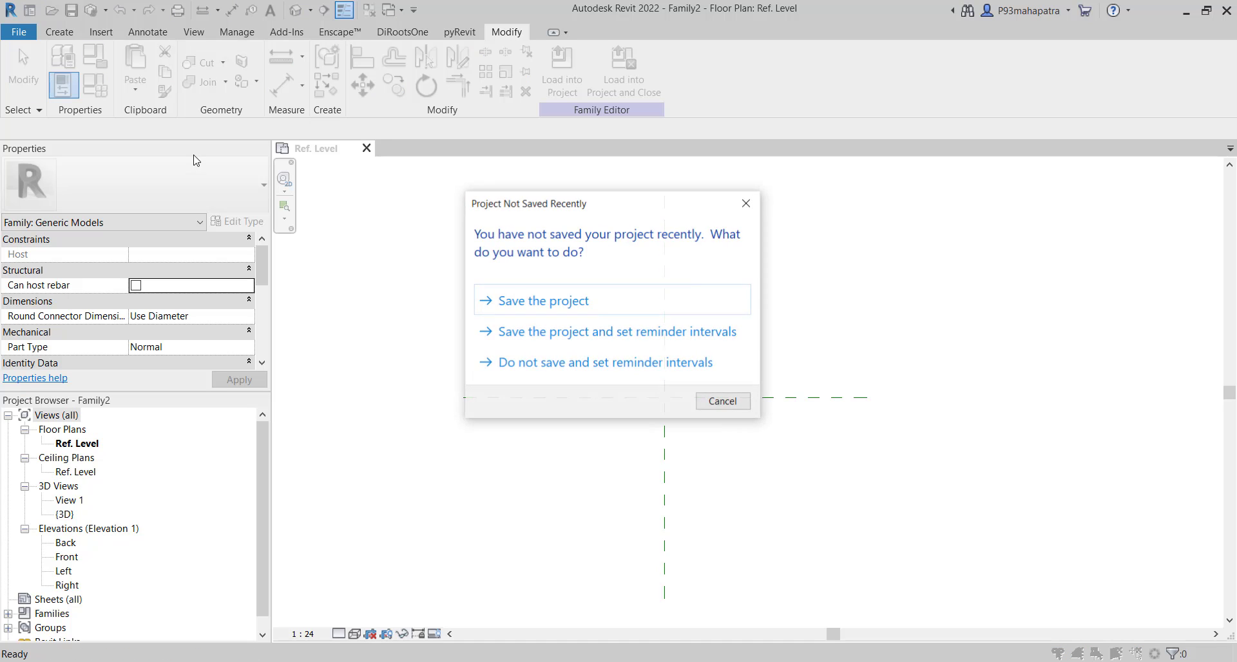
click(745, 204)
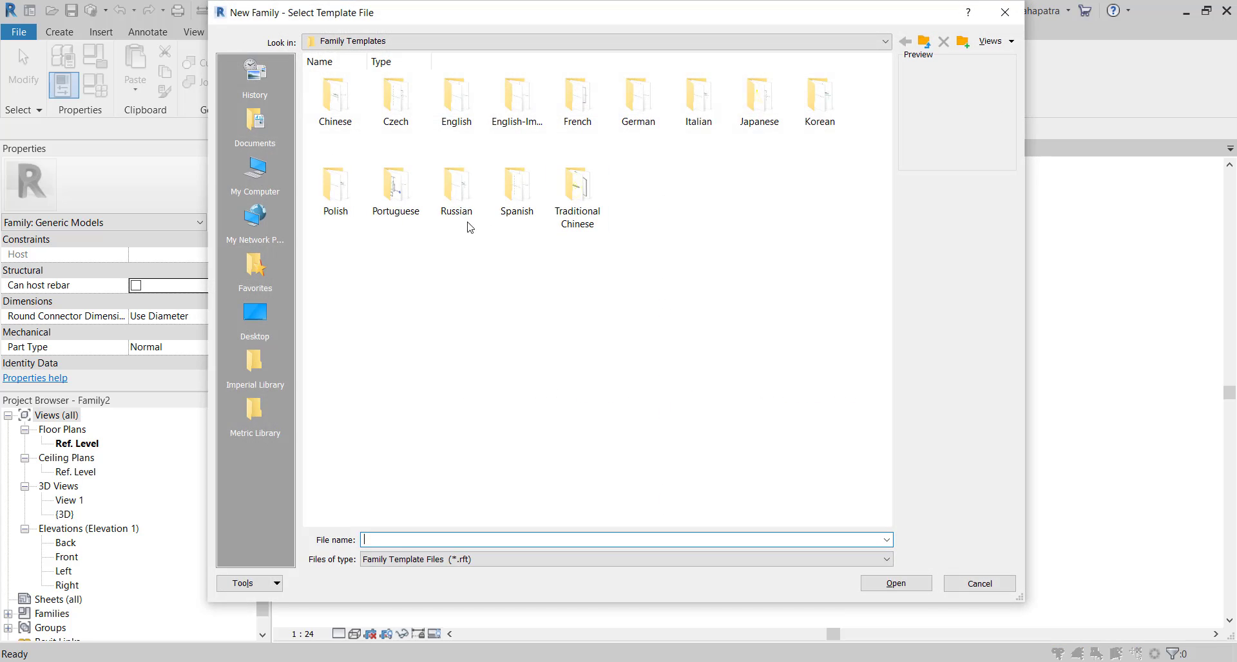
Step: Browse the template folders to Generic Model.rft, cancel the new family, and show the Create tools
double_click(518, 129)
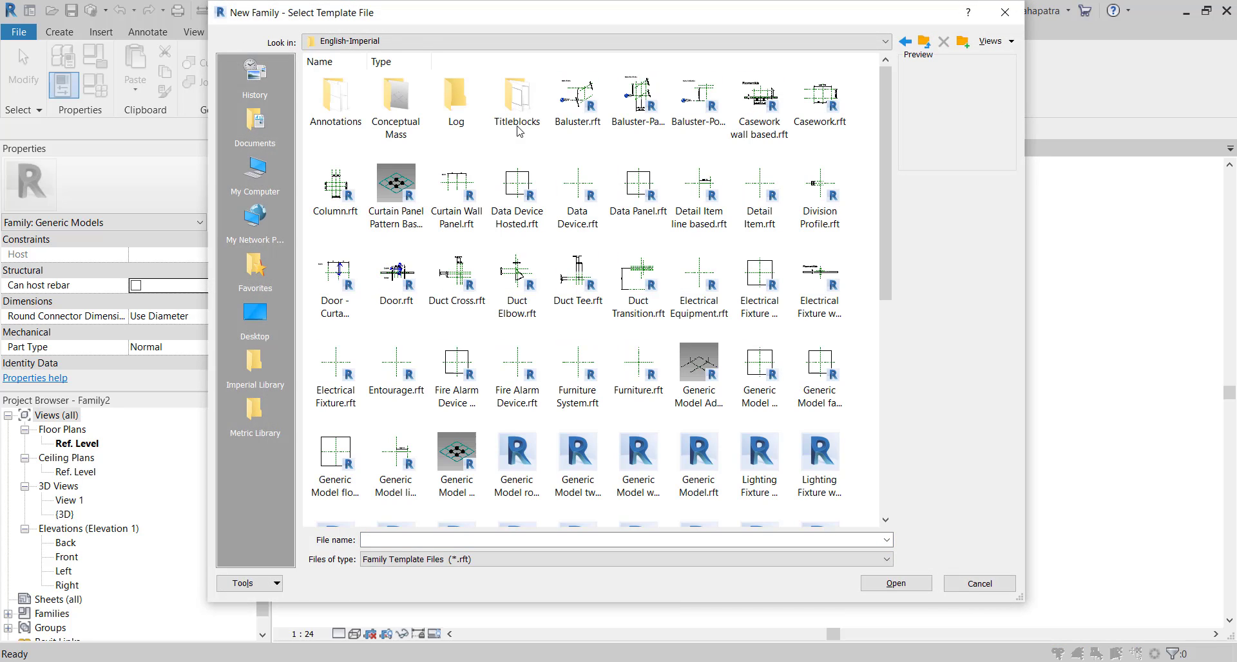
click(905, 41)
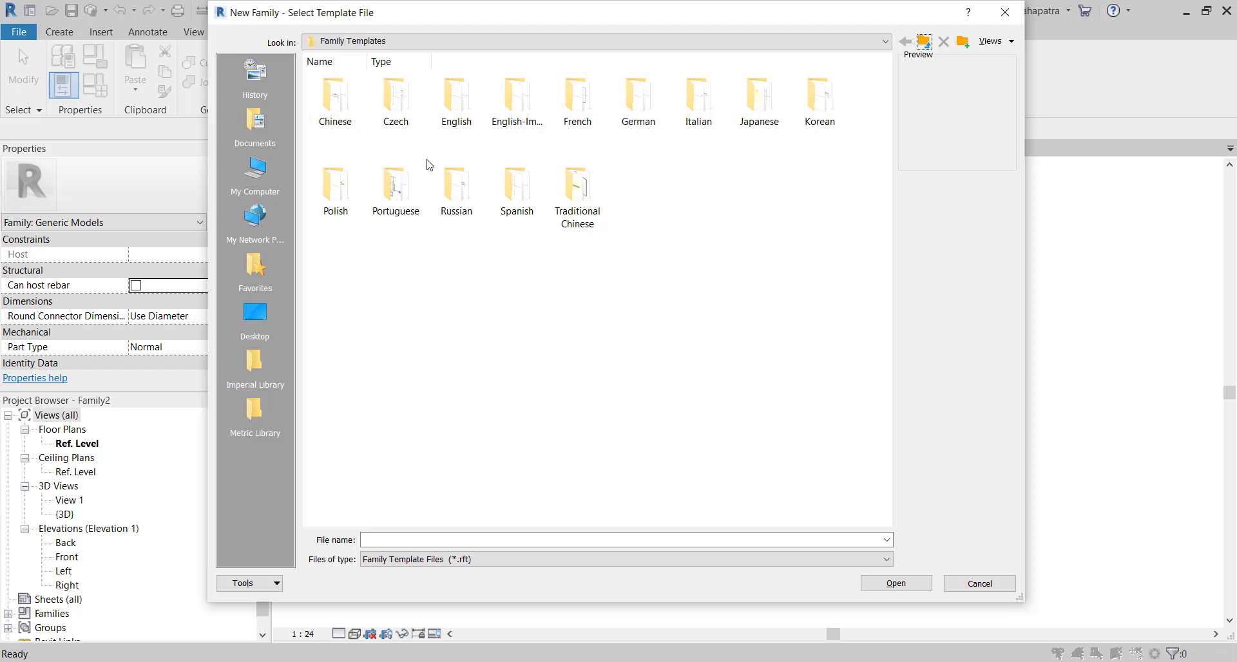
double_click(456, 103)
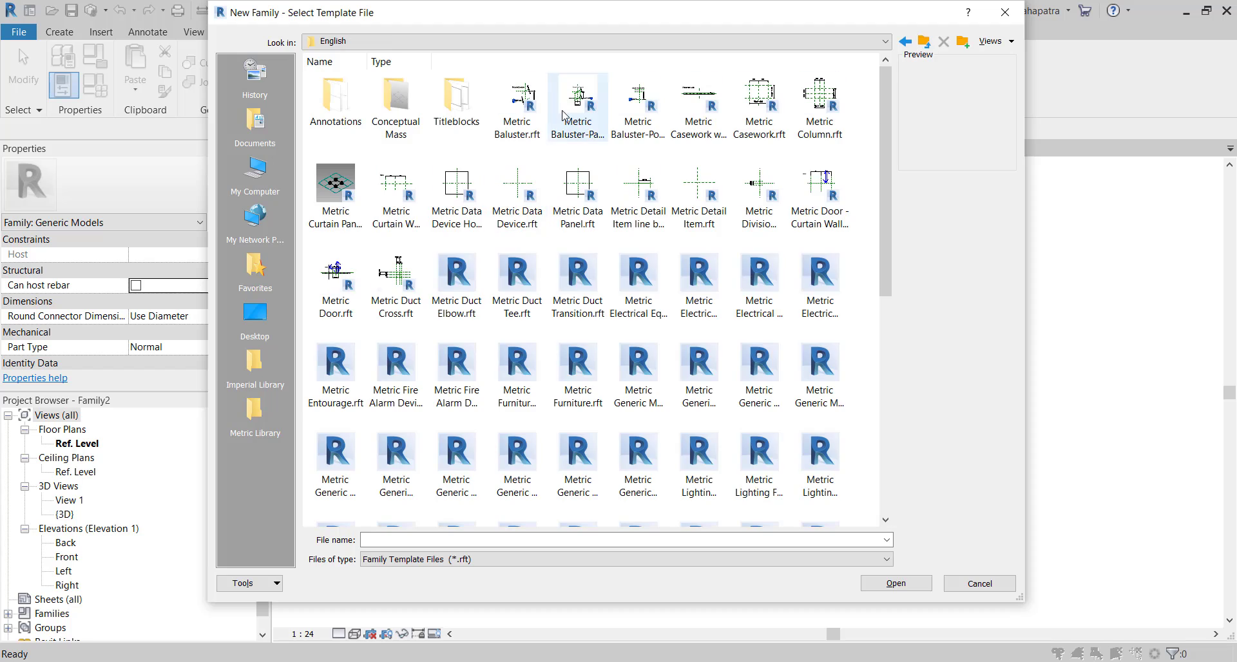
click(905, 41)
double_click(504, 103)
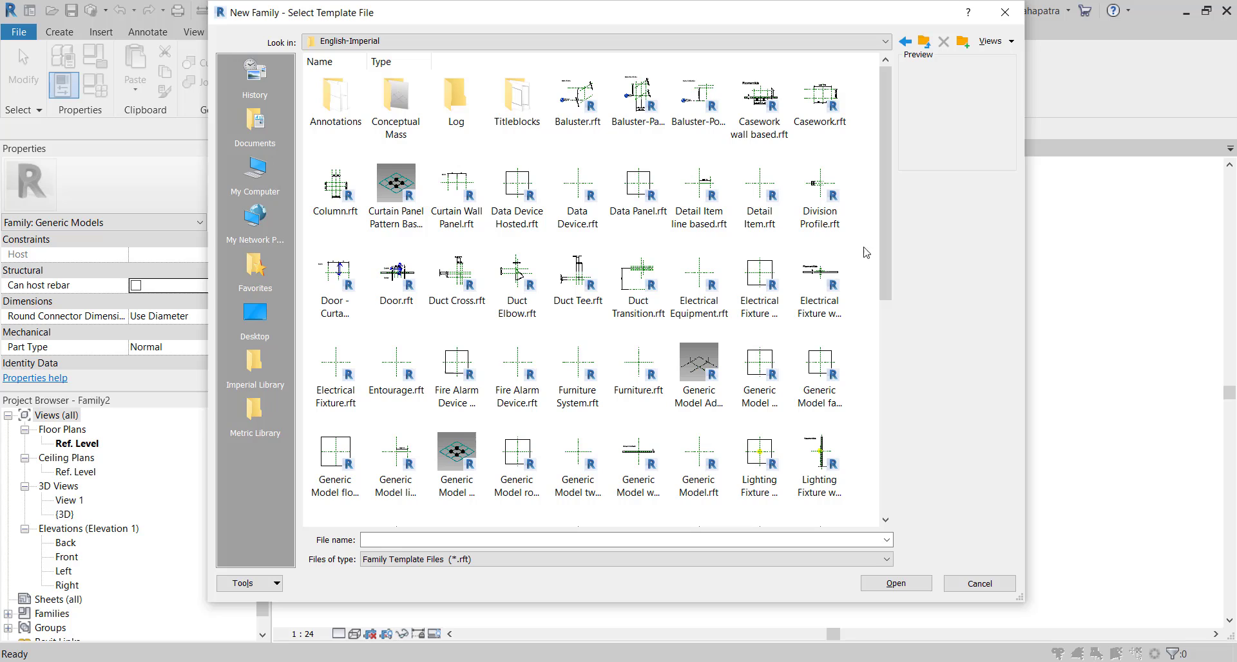
scroll(873, 248, down, 3)
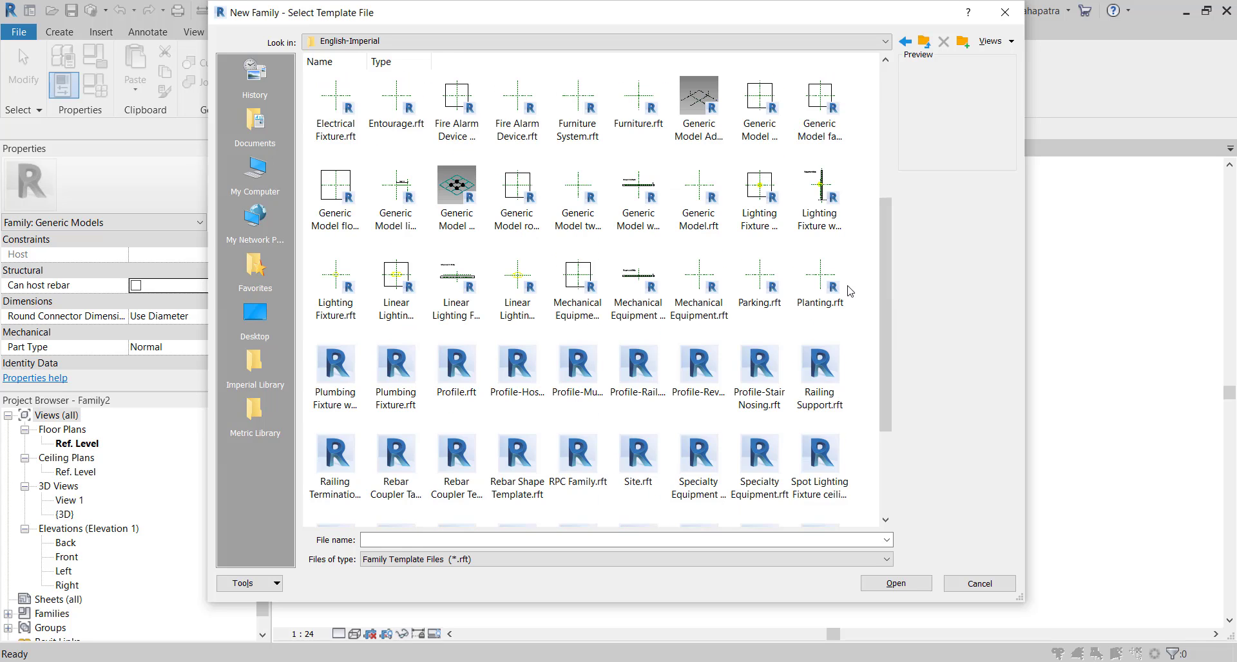
click(702, 226)
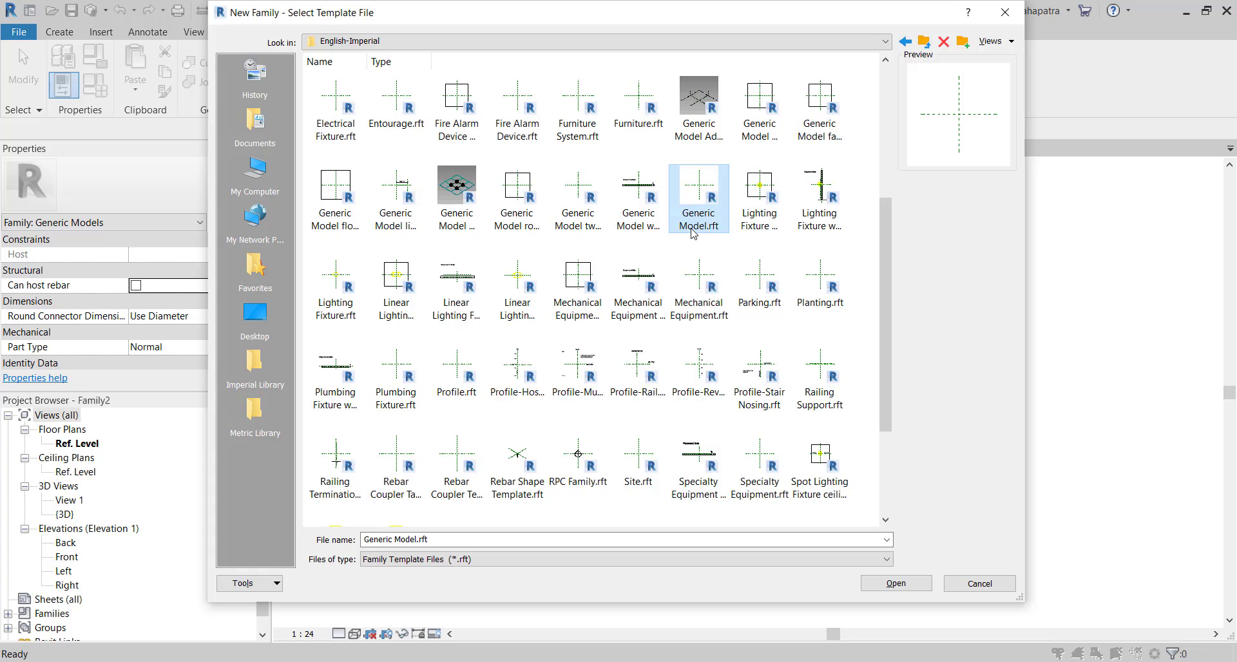
click(972, 583)
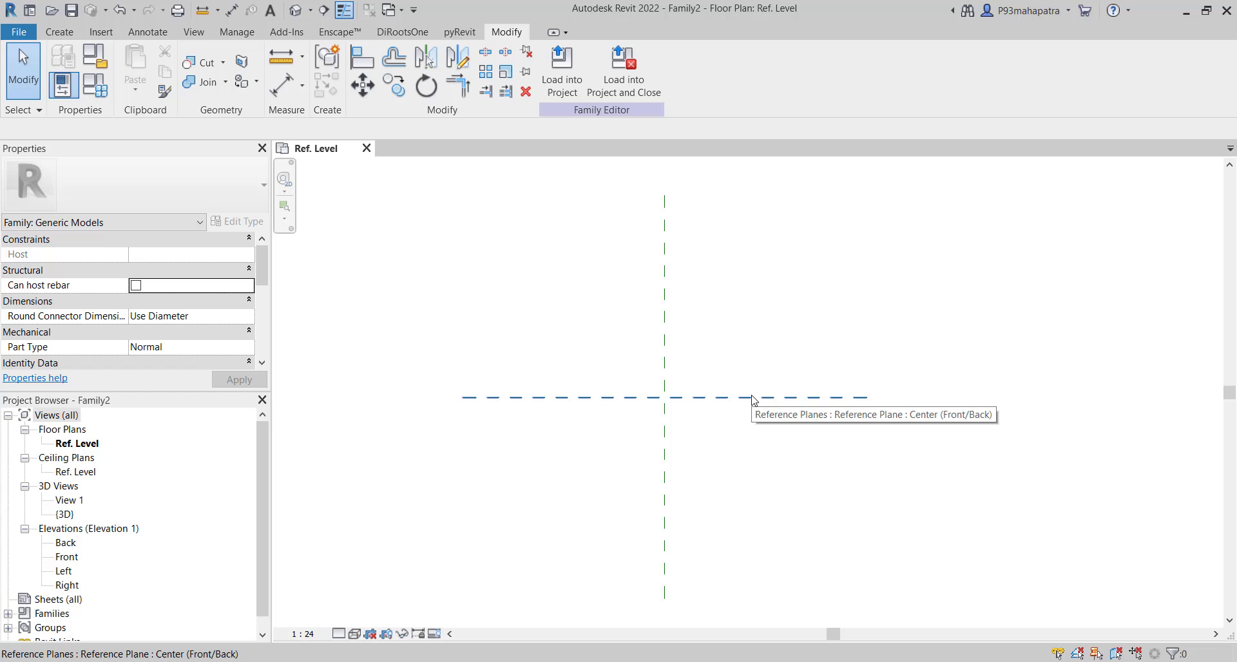
click(60, 32)
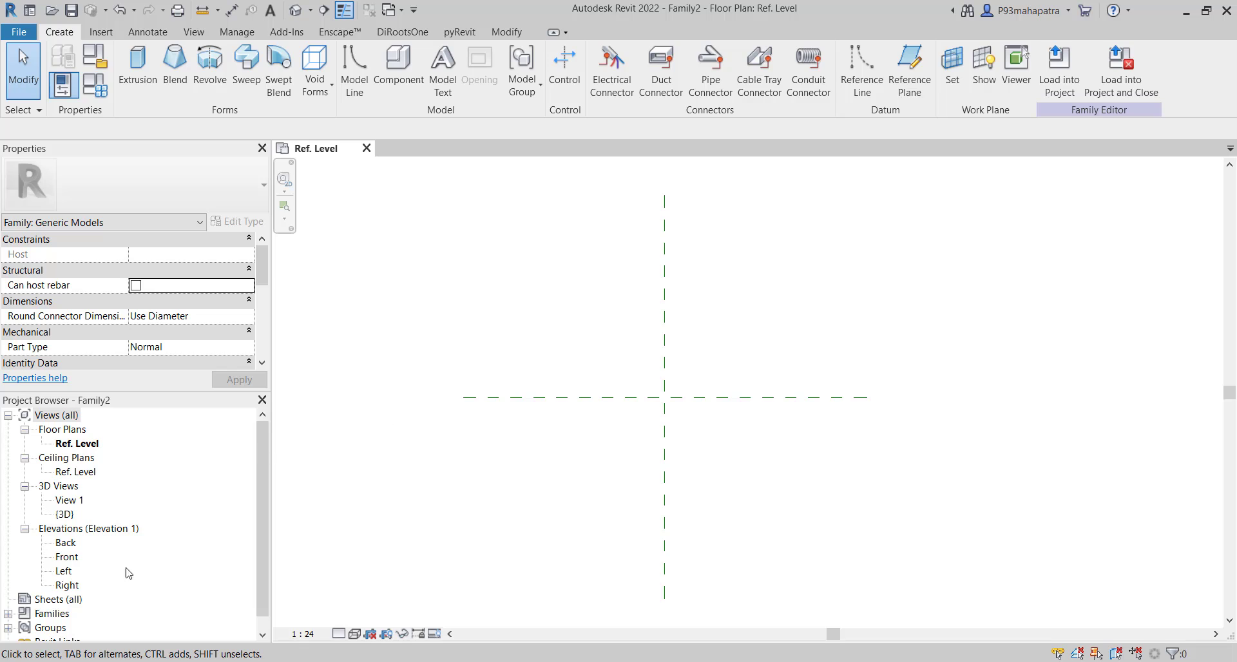
Step: In the Front elevation, delete the old height reference plane, its dimension and line
double_click(68, 558)
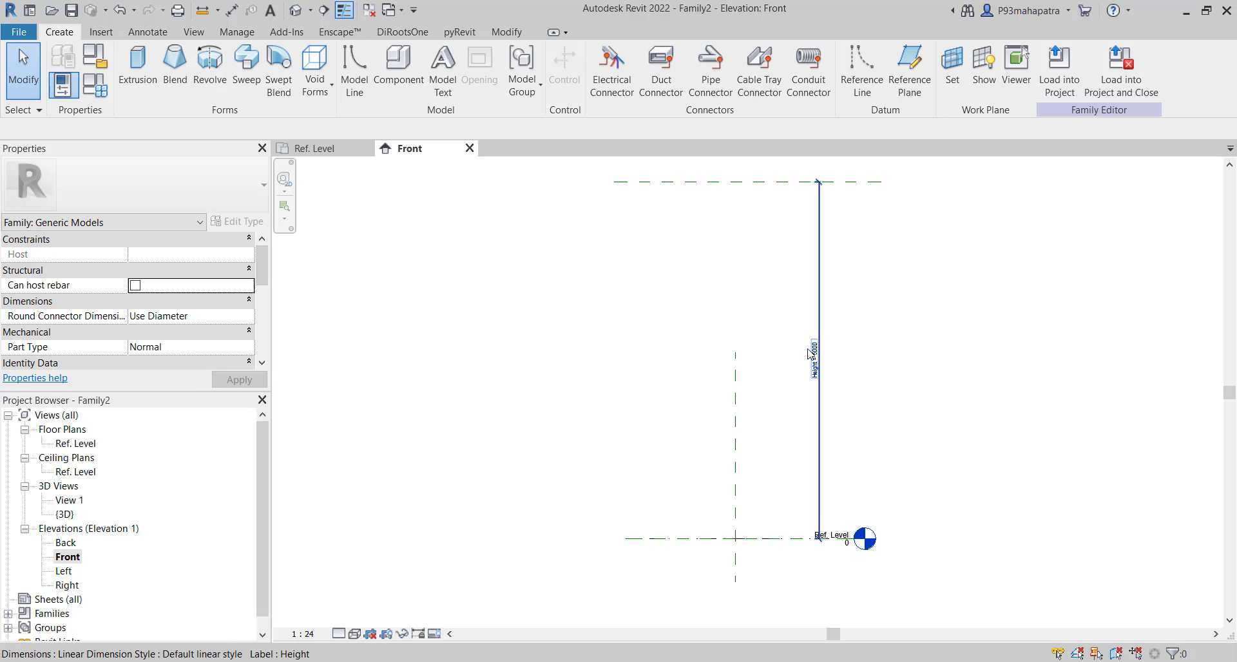
scroll(812, 353, up, 2)
scroll(786, 362, down, 2)
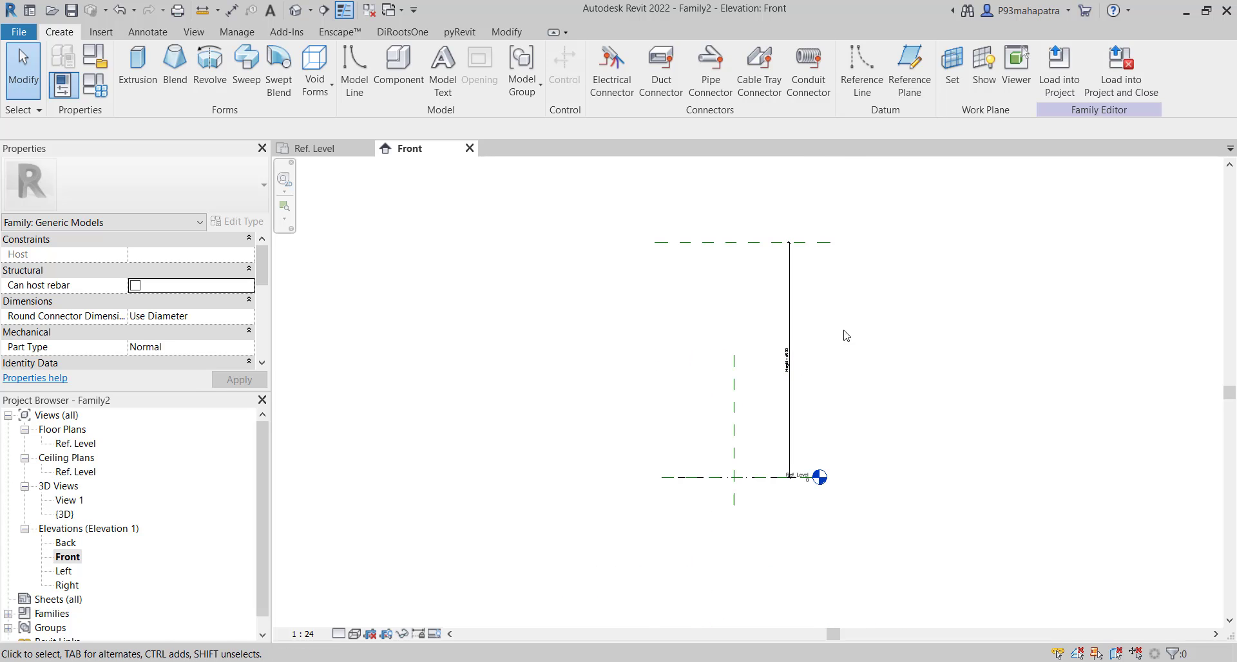
drag(848, 335, 779, 223)
key(Delete)
scroll(747, 440, up, 2)
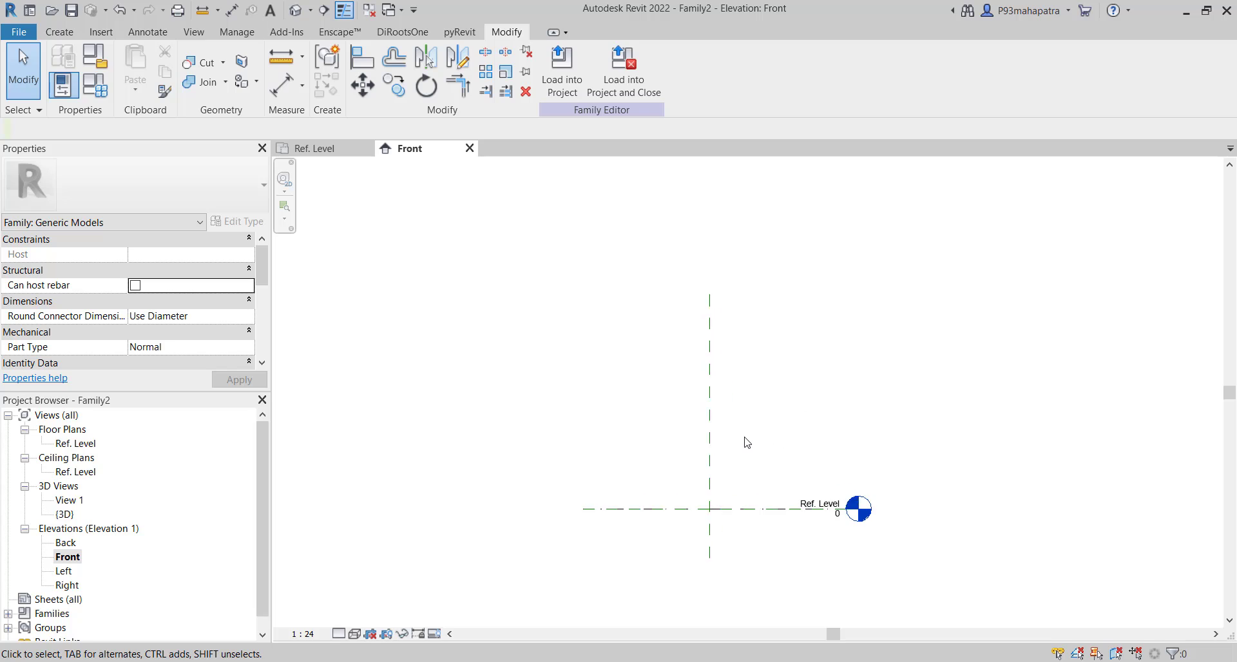
scroll(547, 498, up, 1)
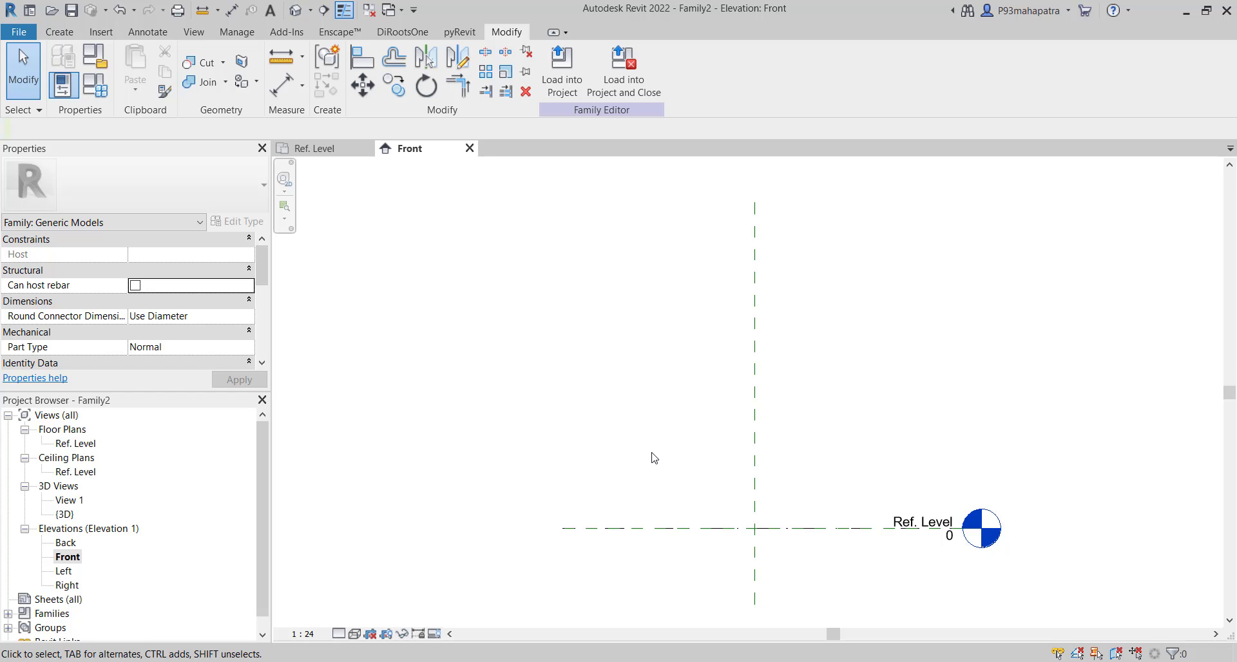
Step: Draw a horizontal reference plane 1700 above Ref. Level, then return to the Ref. Level plan
key(r)
key(p)
click(564, 528)
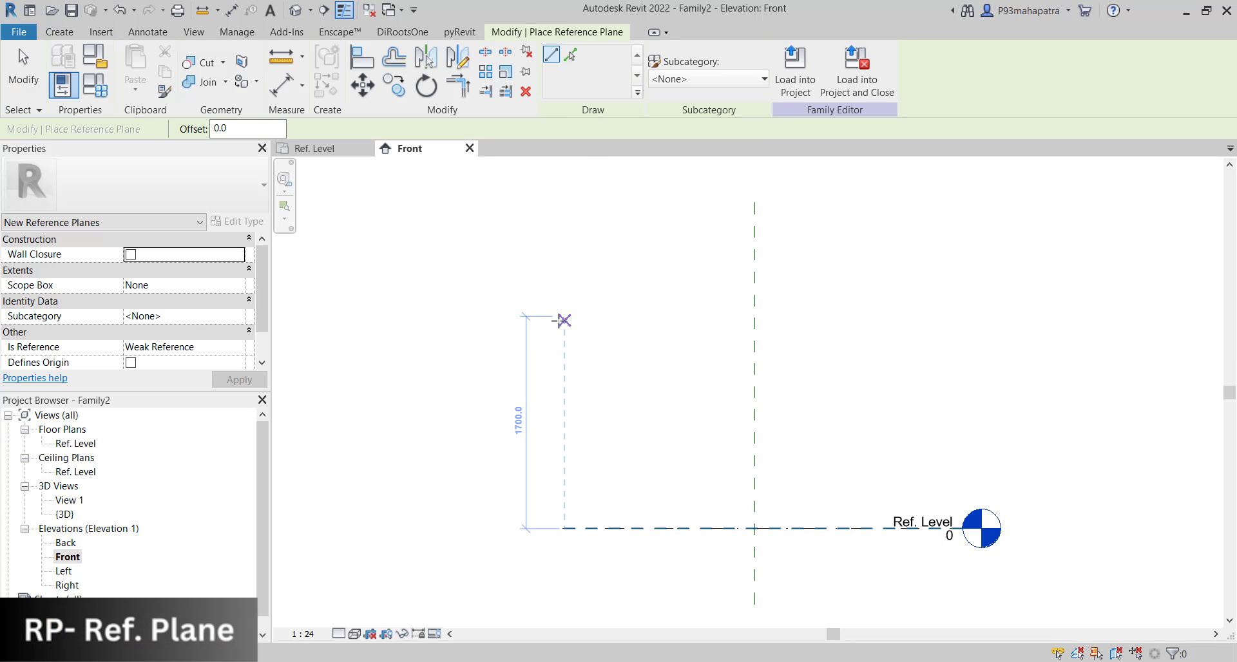
click(564, 320)
click(906, 320)
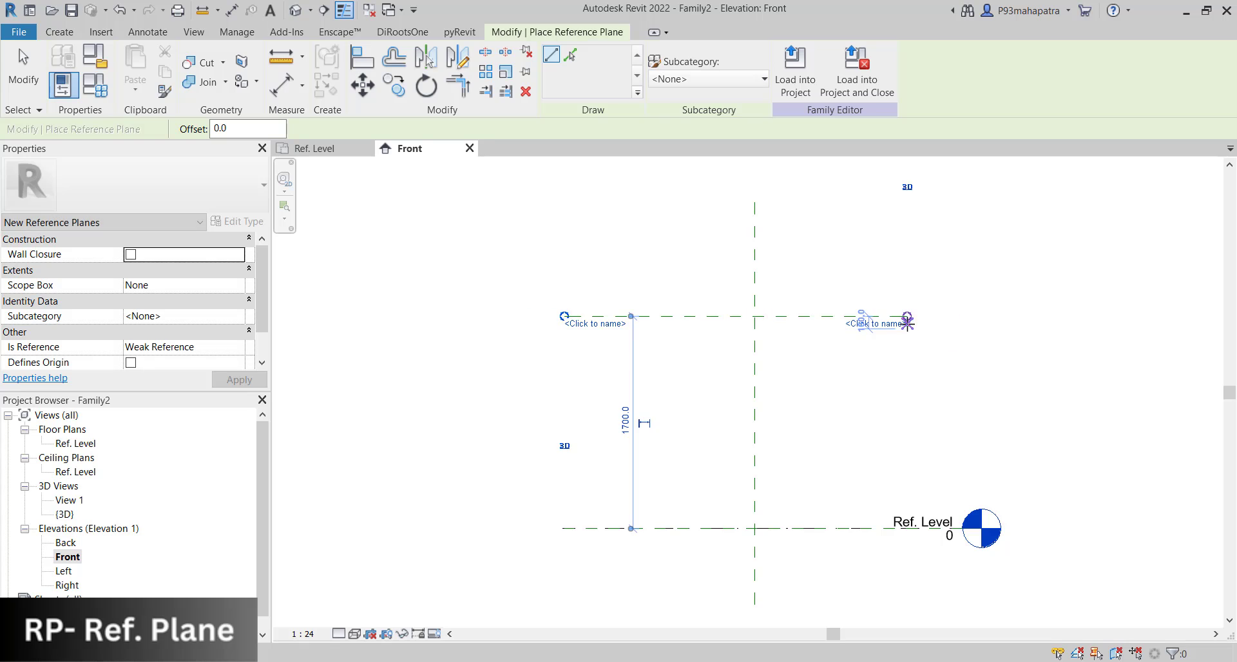
key(Escape)
key(Escape)
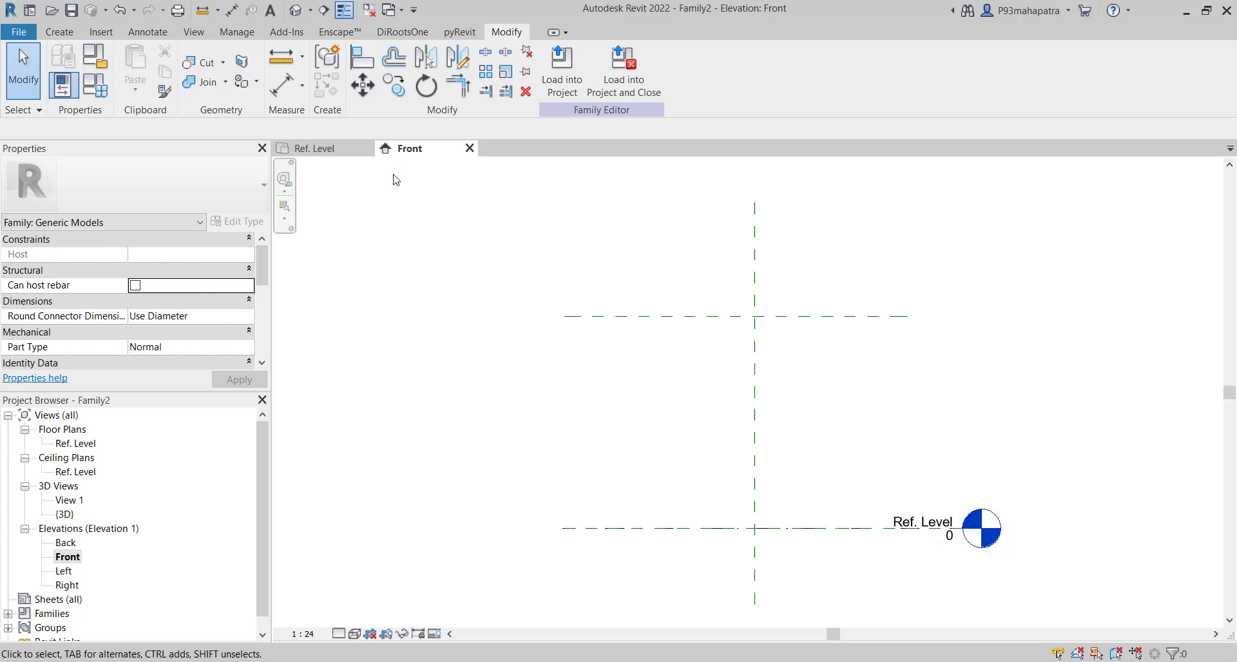
click(330, 148)
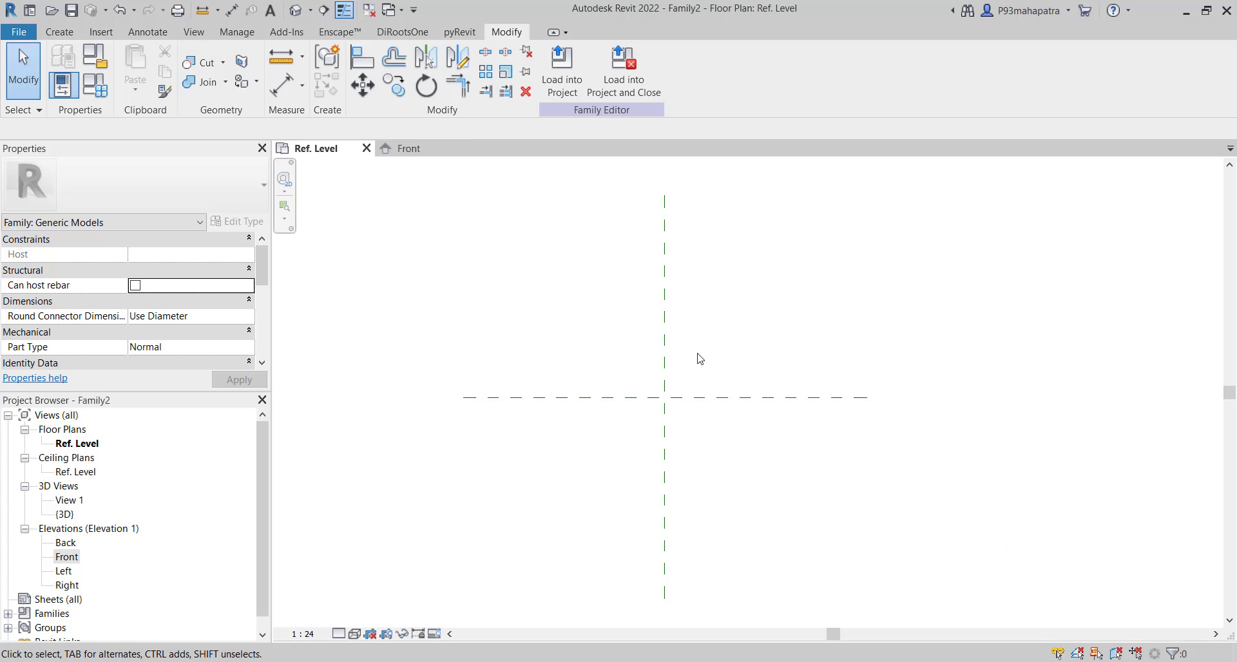
Step: Draw a horizontal reference plane 778.3 above centre and a vertical plane left of centre
key(r)
key(p)
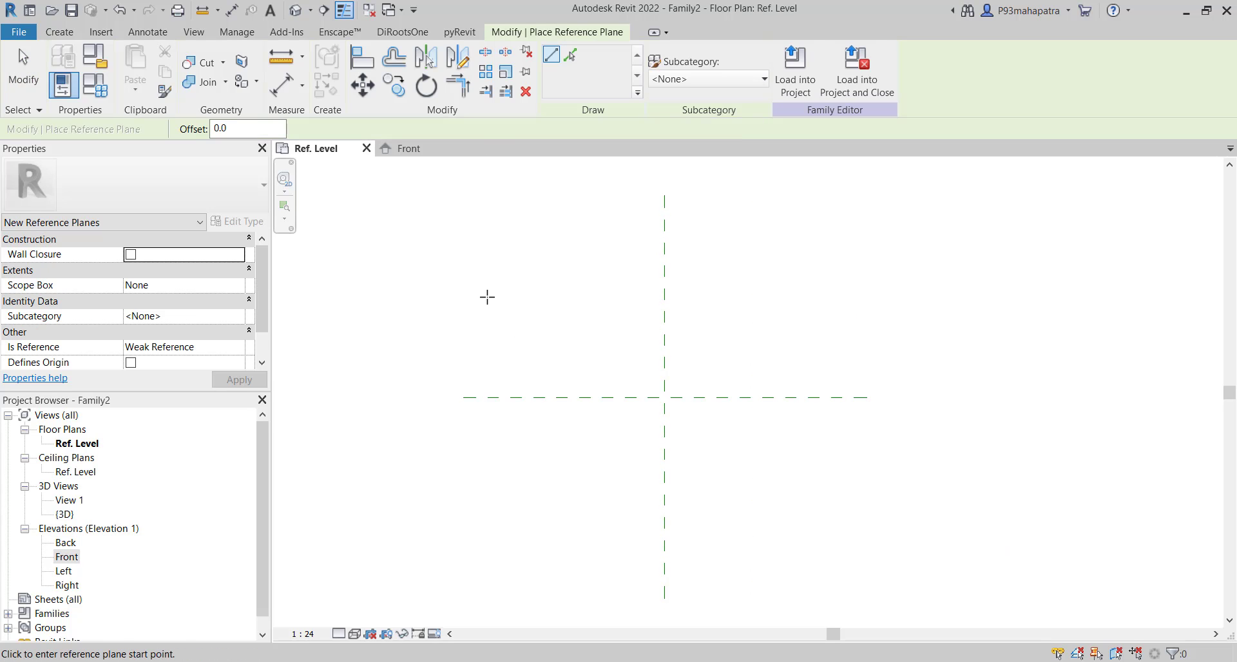
click(498, 295)
click(800, 295)
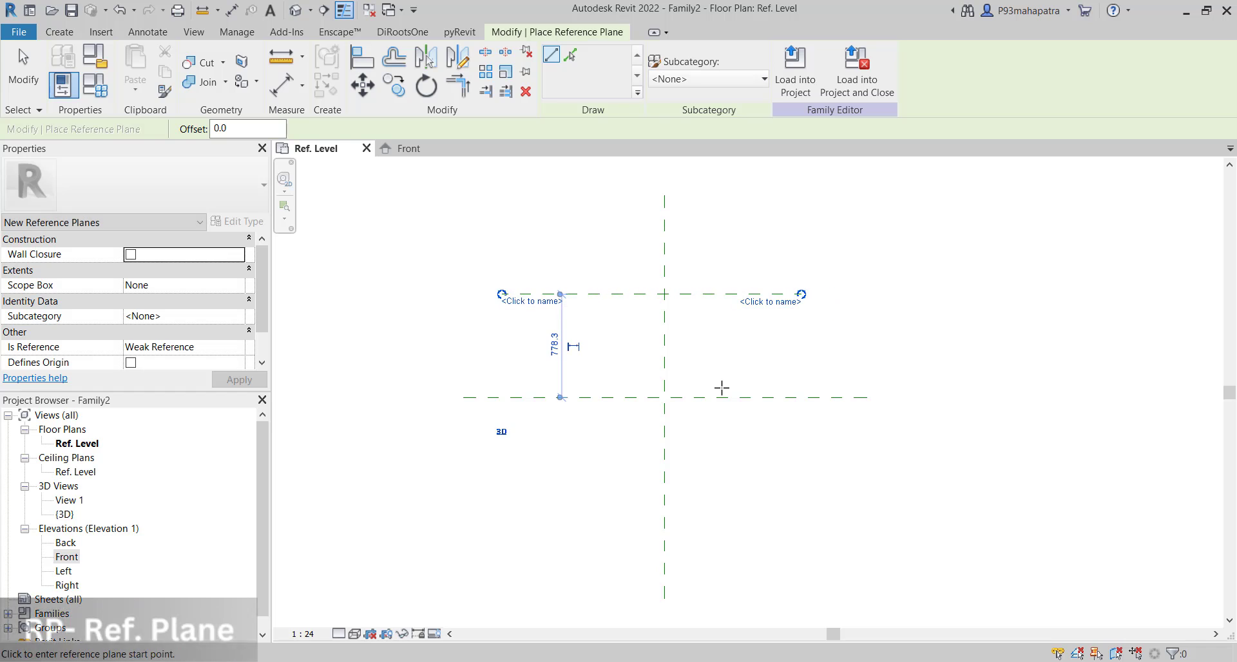
click(549, 230)
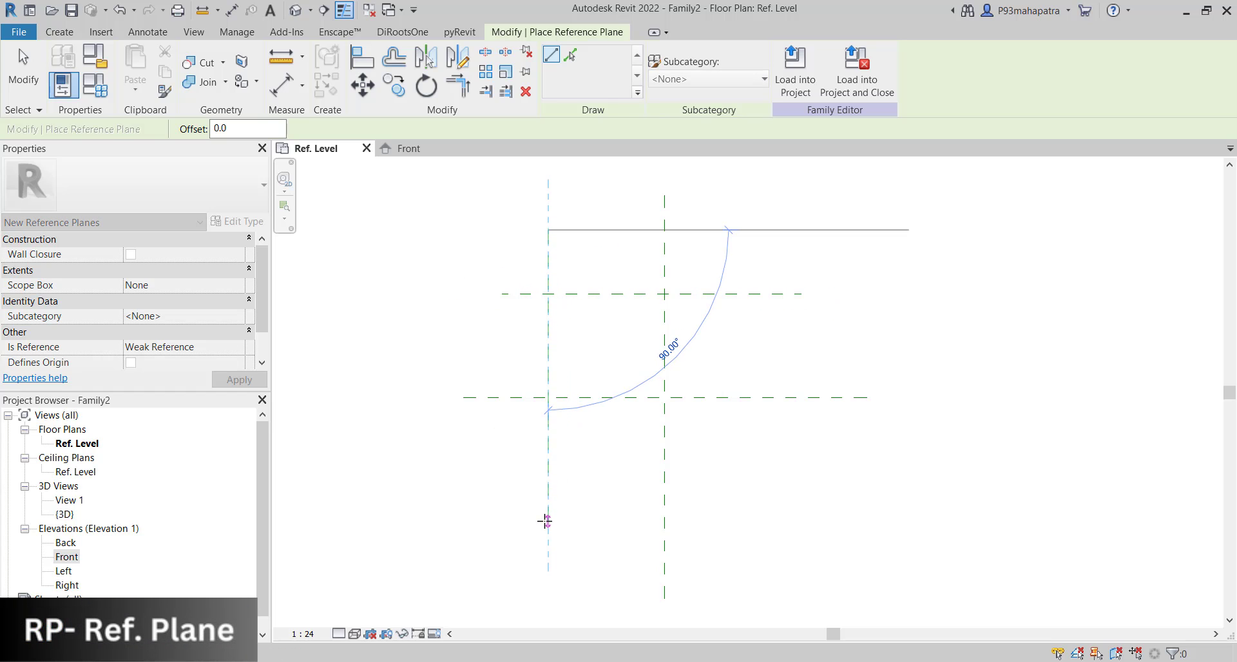
click(548, 518)
key(Escape)
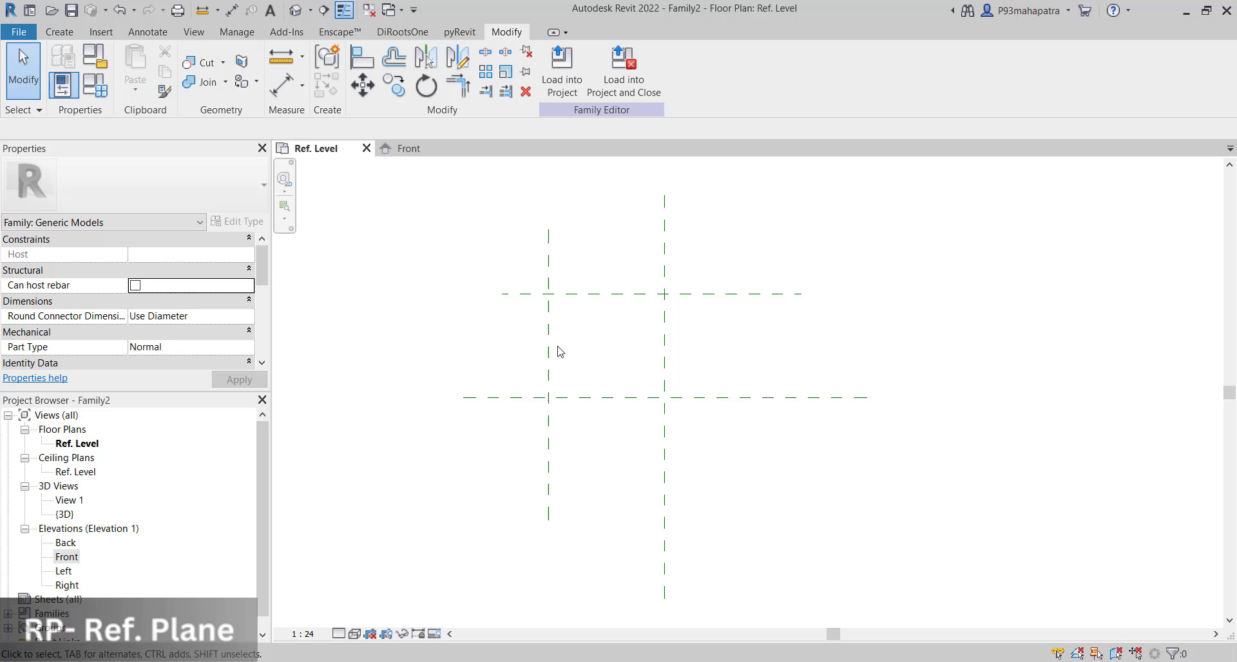
Step: Mirror the left plane about the vertical centre and the top plane about the horizontal centre
click(553, 348)
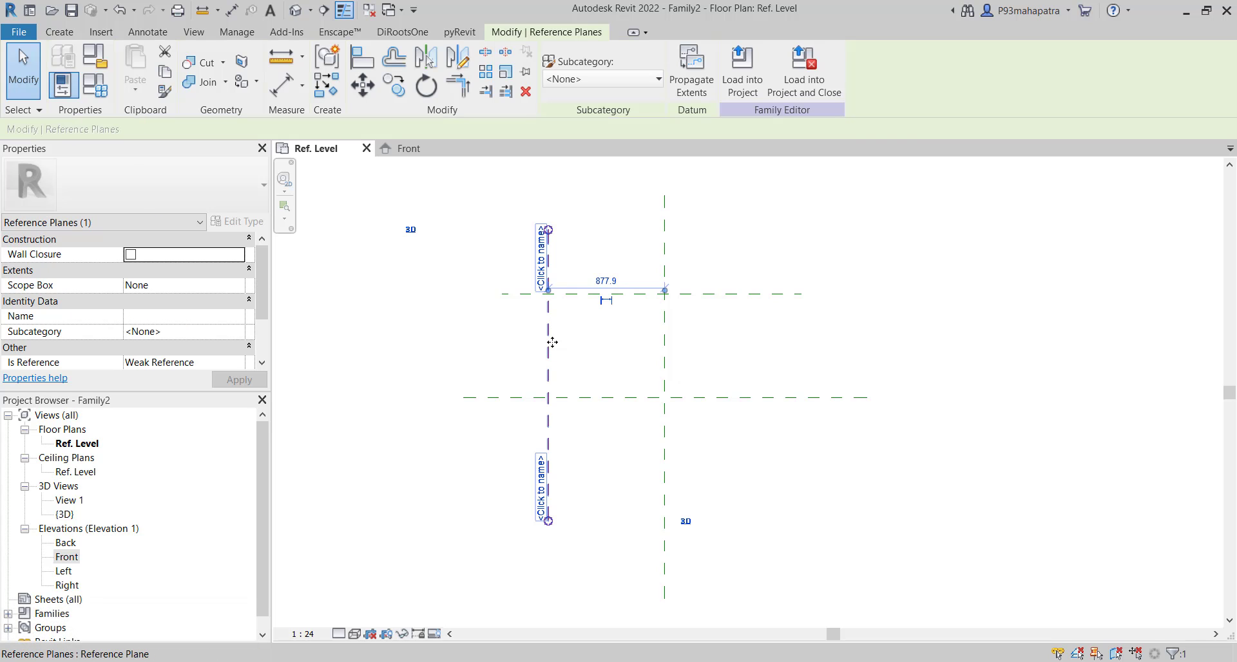
key(m)
key(m)
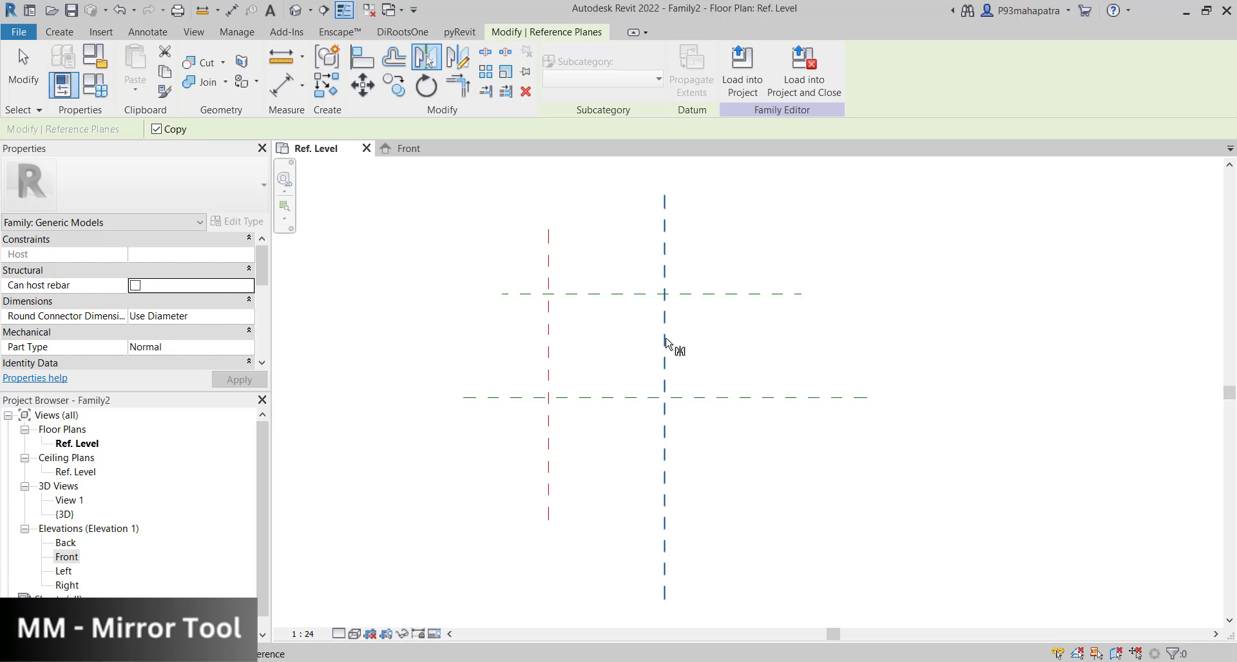
click(665, 342)
key(Escape)
click(735, 295)
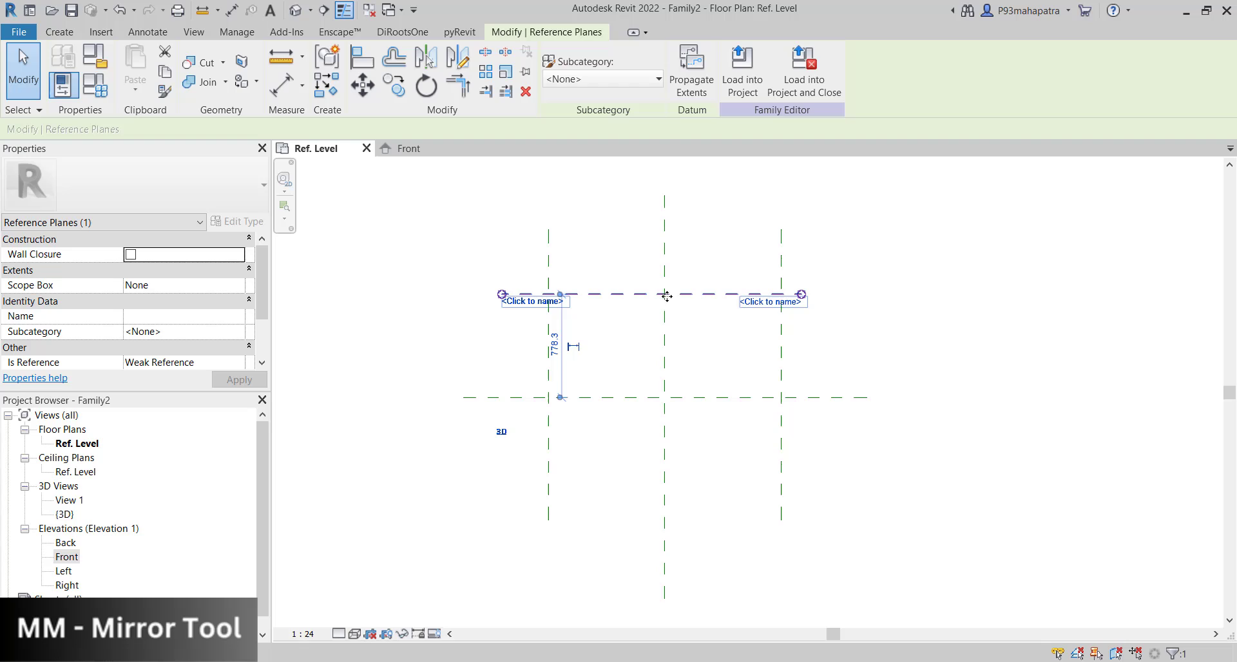
drag(670, 296, 670, 295)
key(m)
key(m)
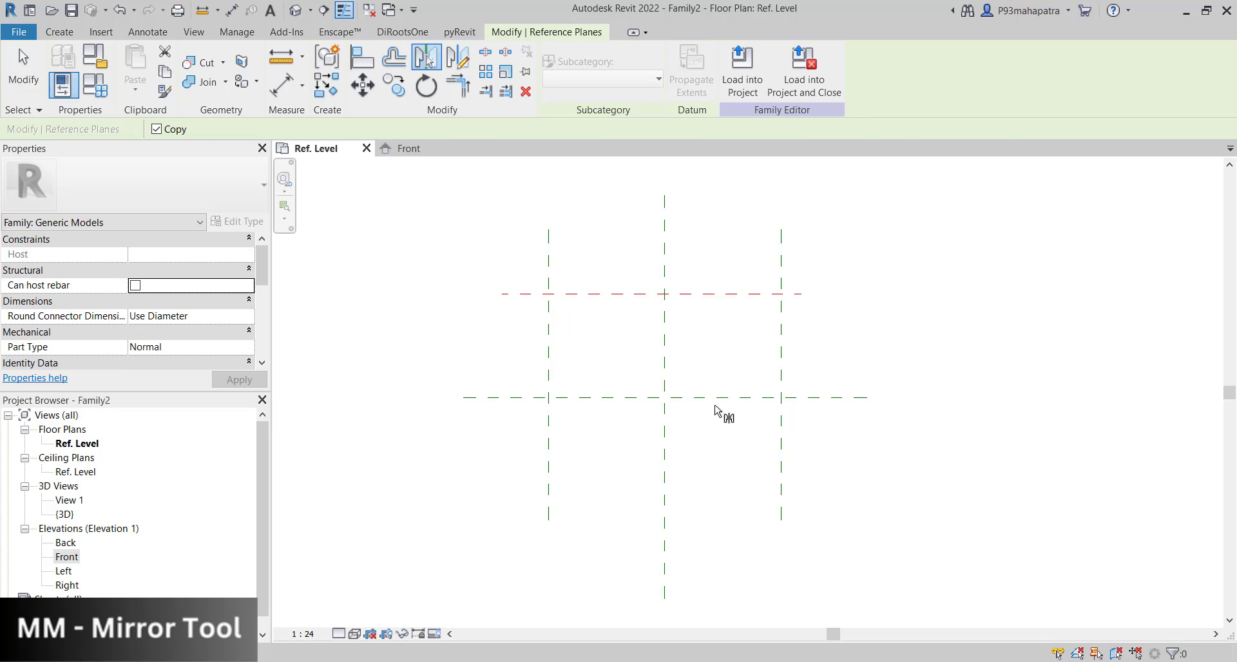
click(715, 398)
key(Escape)
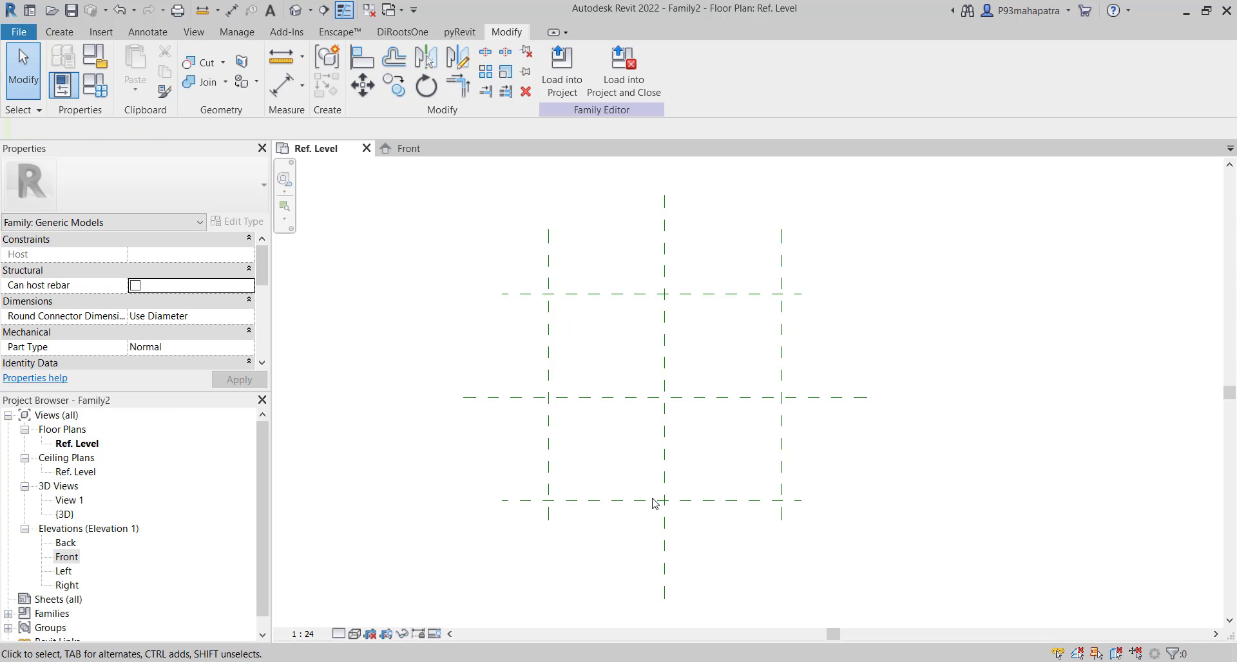
Step: Check the new framing planes by selecting them, trying a move of the left plane, and cancelling
click(806, 503)
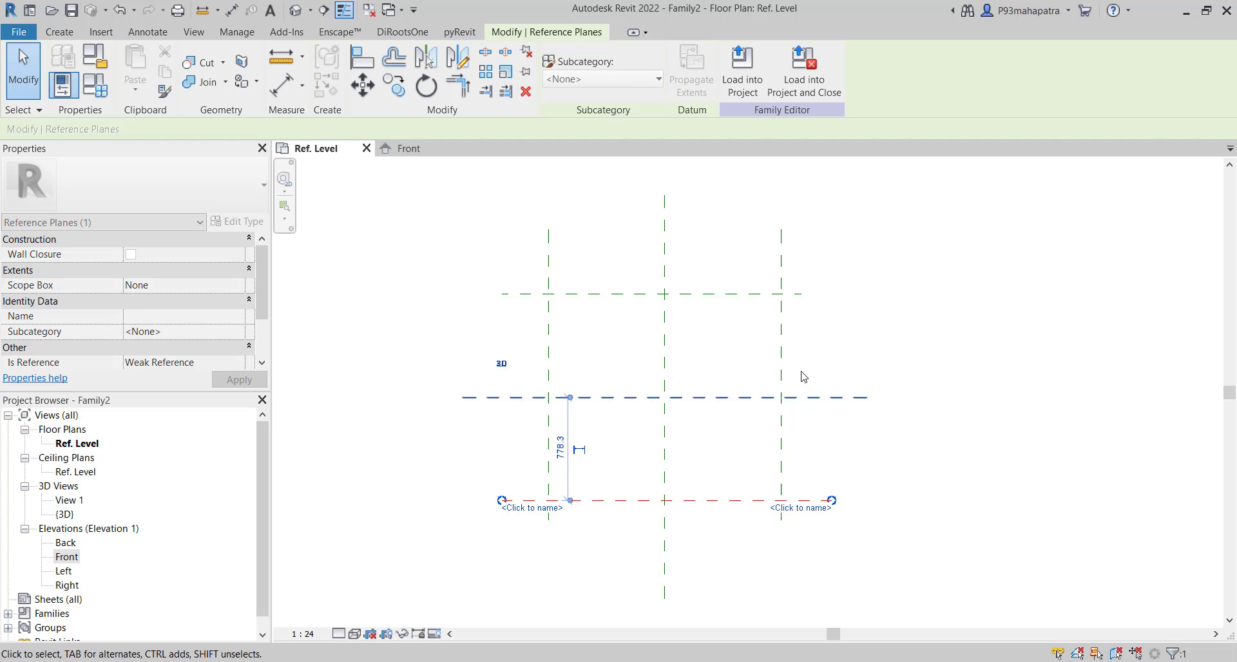
click(812, 294)
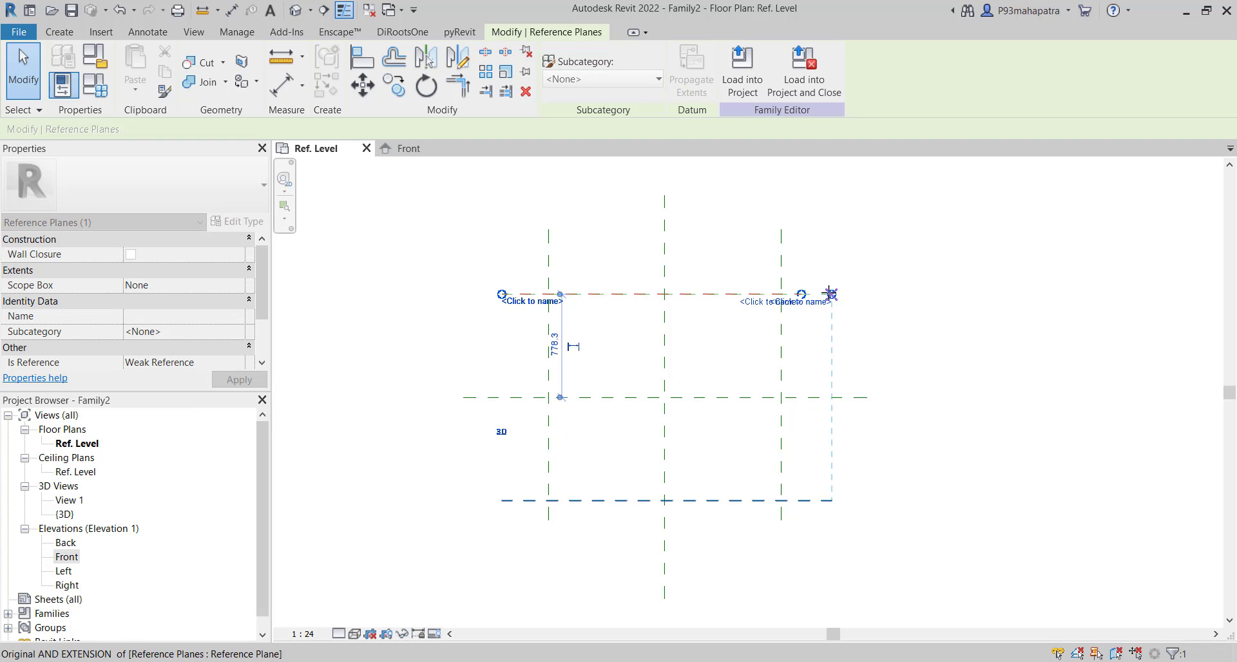
key(Escape)
click(782, 527)
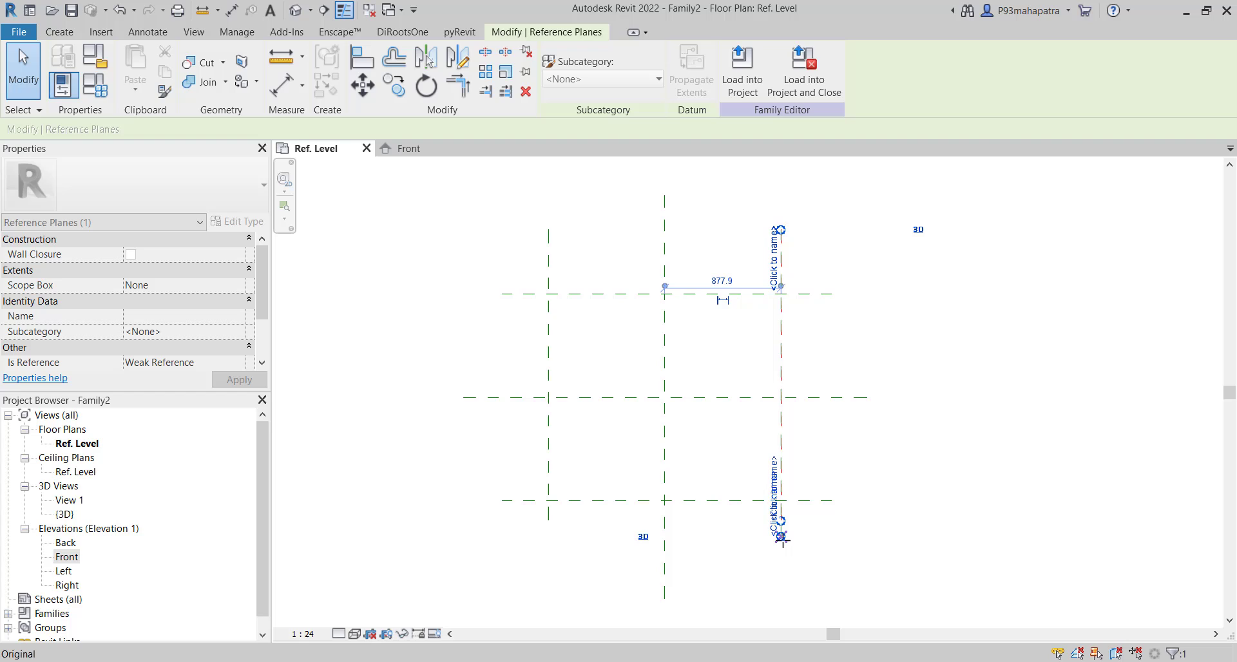
click(547, 515)
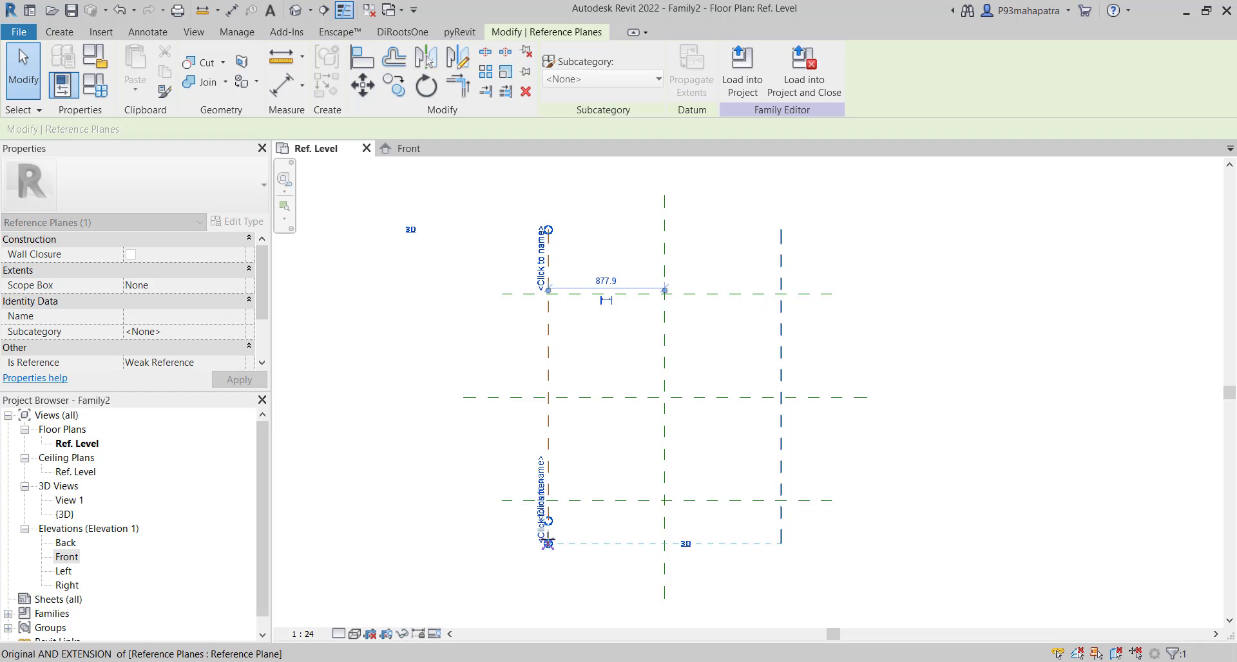
drag(547, 230, 782, 250)
key(Escape)
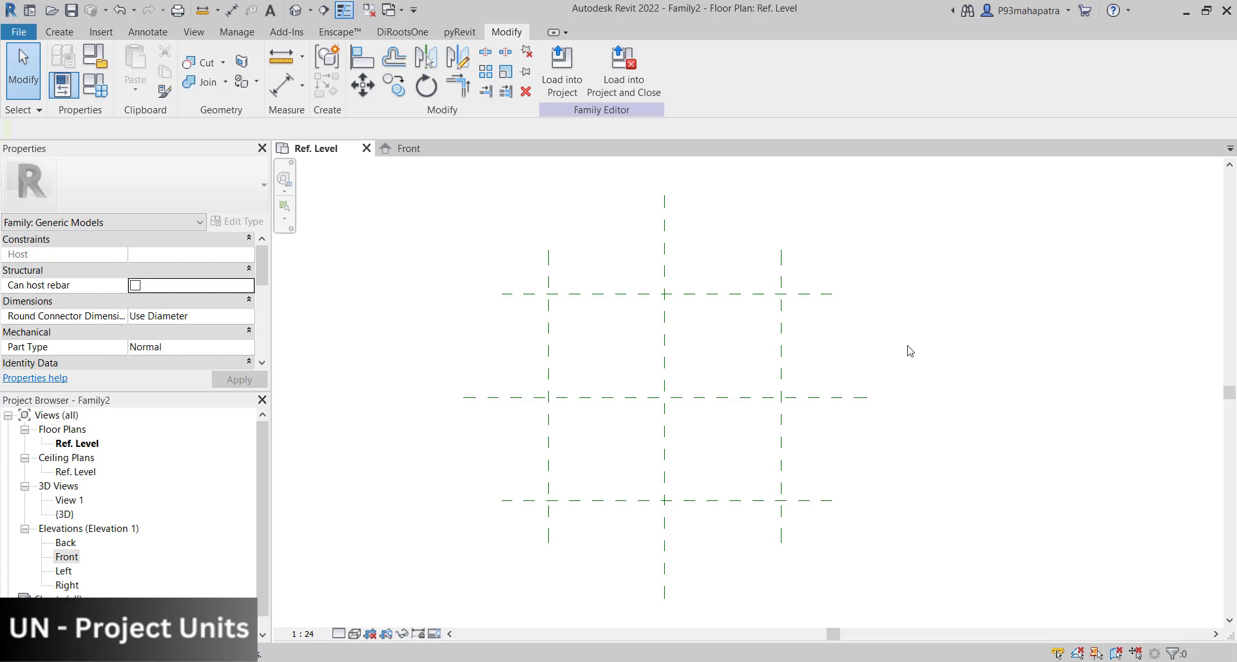
Step: Set the length units to whole millimetres with 0 decimal places
key(u)
key(n)
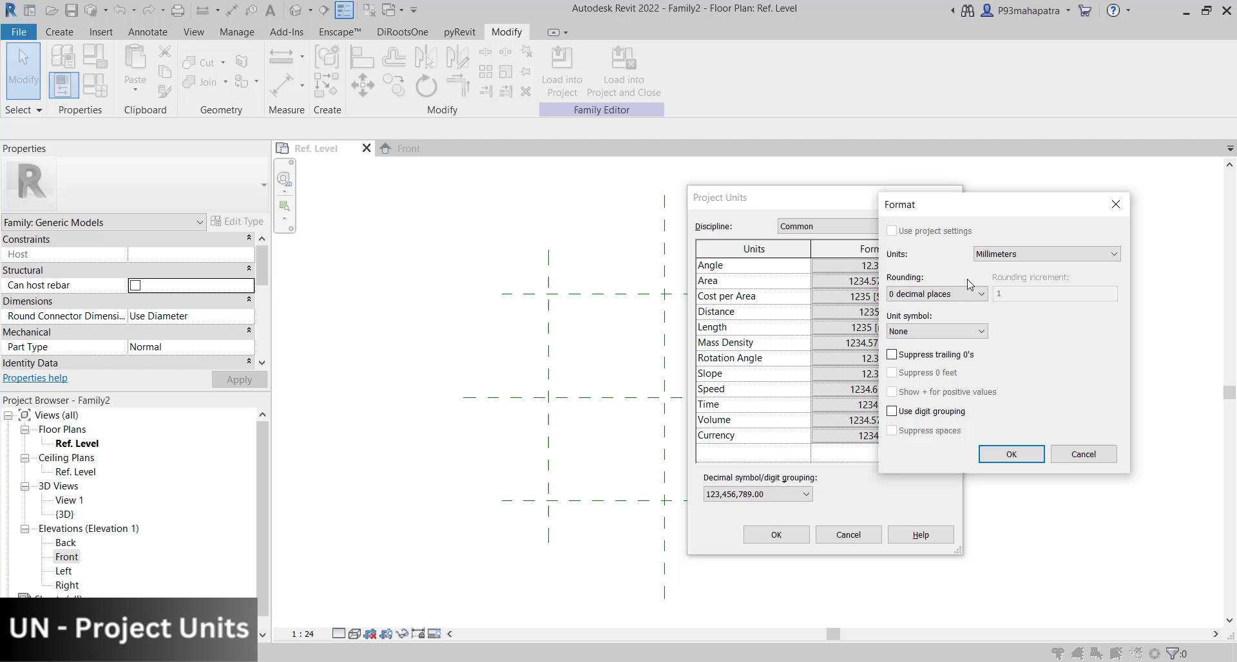
click(1116, 204)
key(Escape)
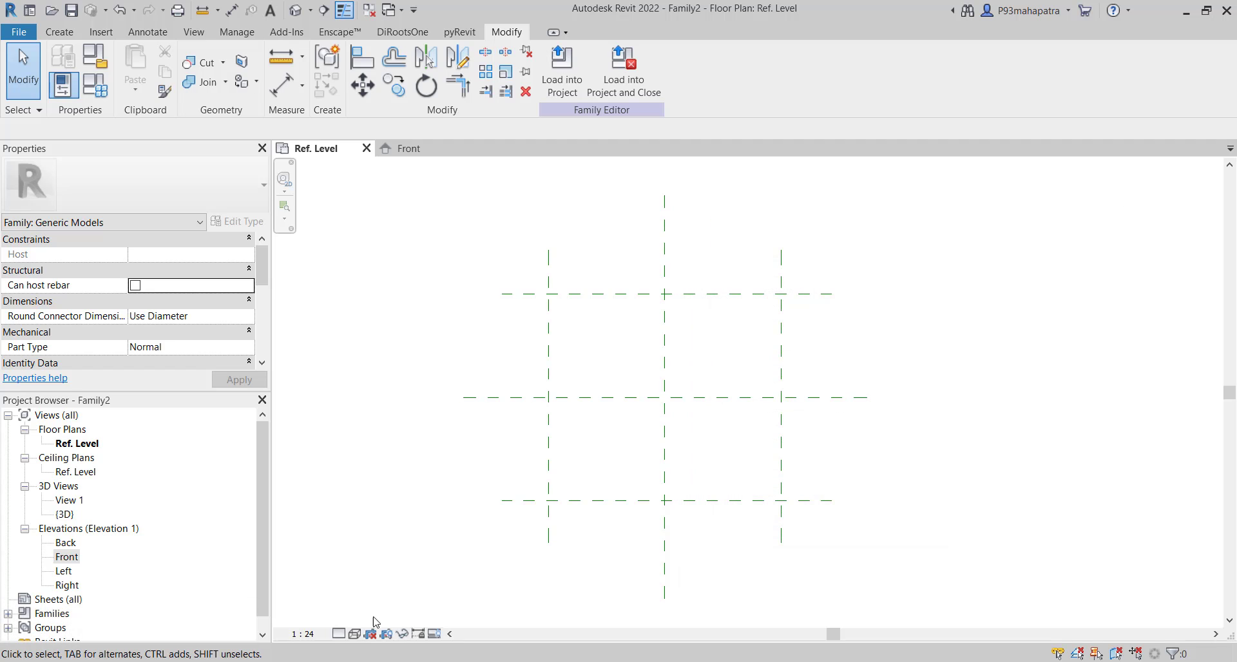
Step: Set the plan view scale to 1 : 10 and start aligned dimensioning with DI
click(303, 634)
click(333, 474)
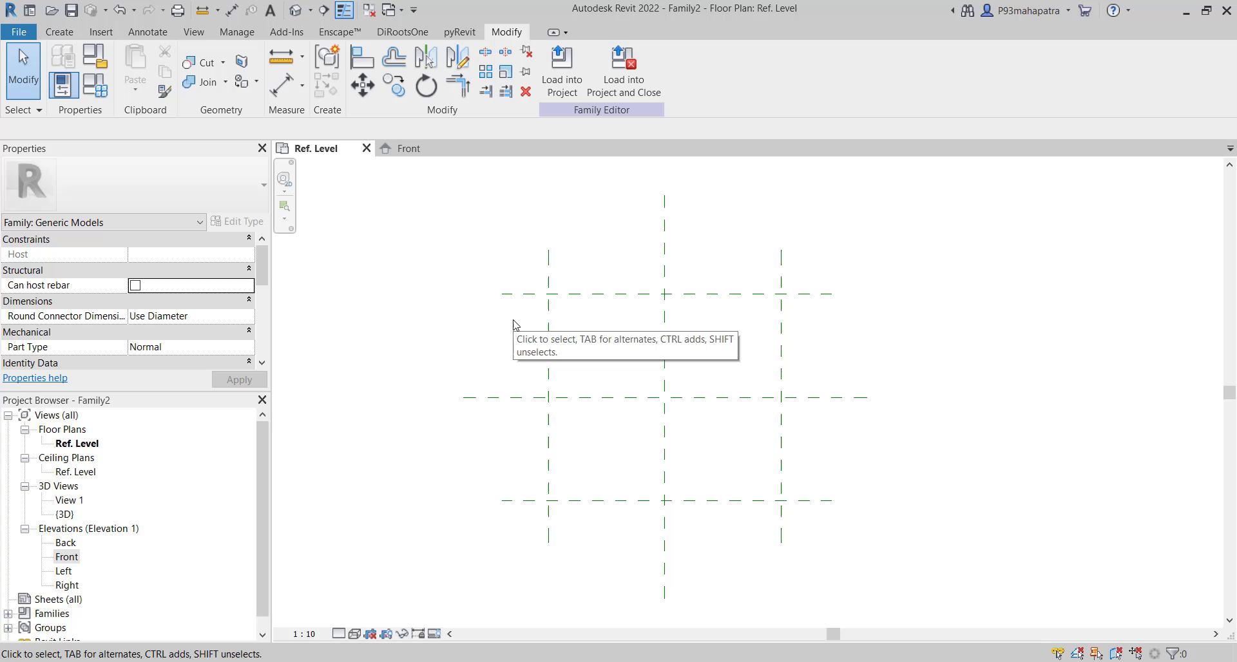
key(d)
key(i)
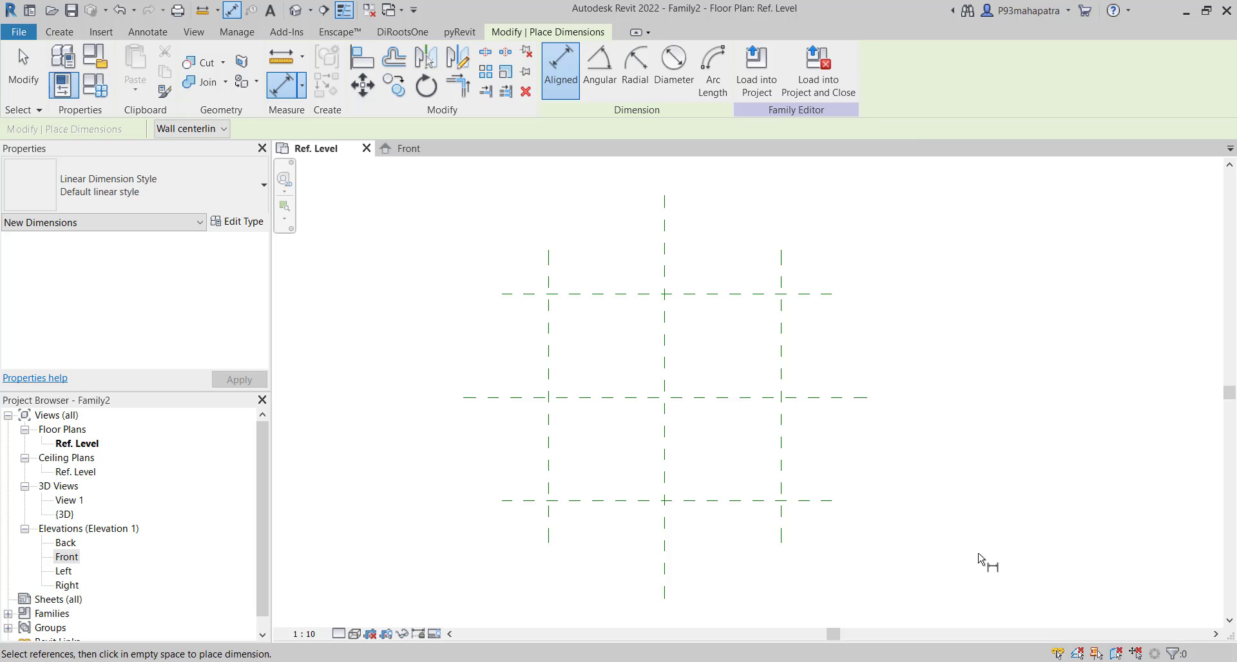
Step: Dimension the bottom, top and middle reference planes as a 778 / 778 string
click(825, 512)
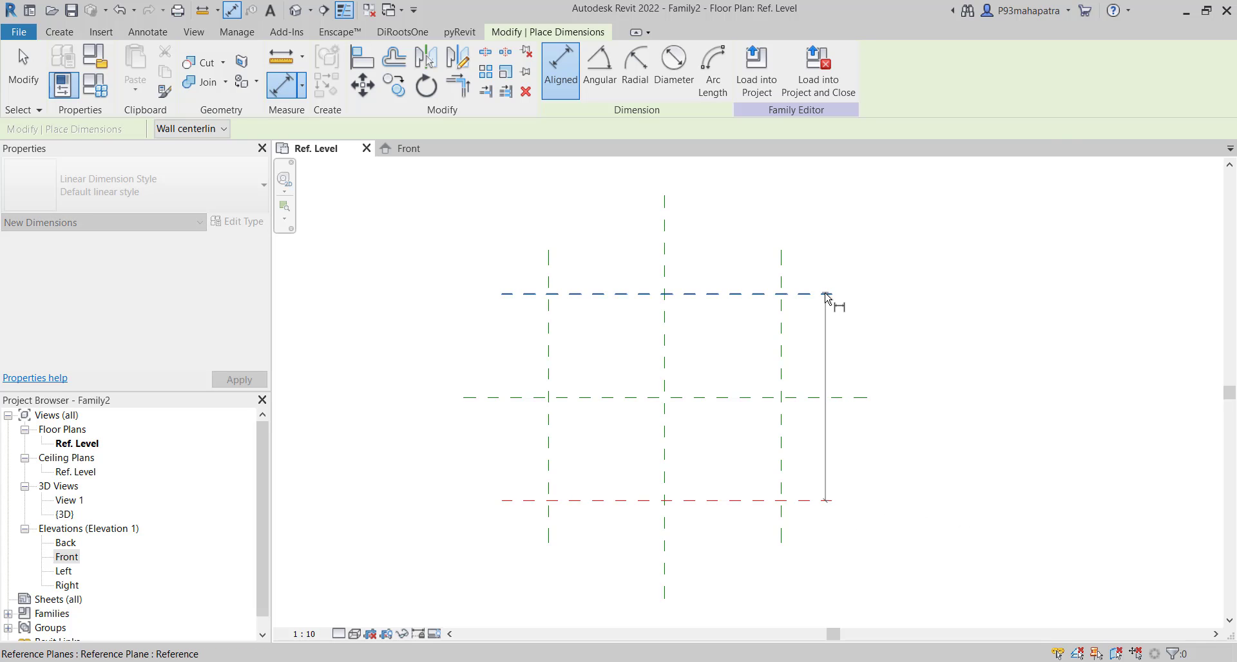
click(828, 295)
click(824, 397)
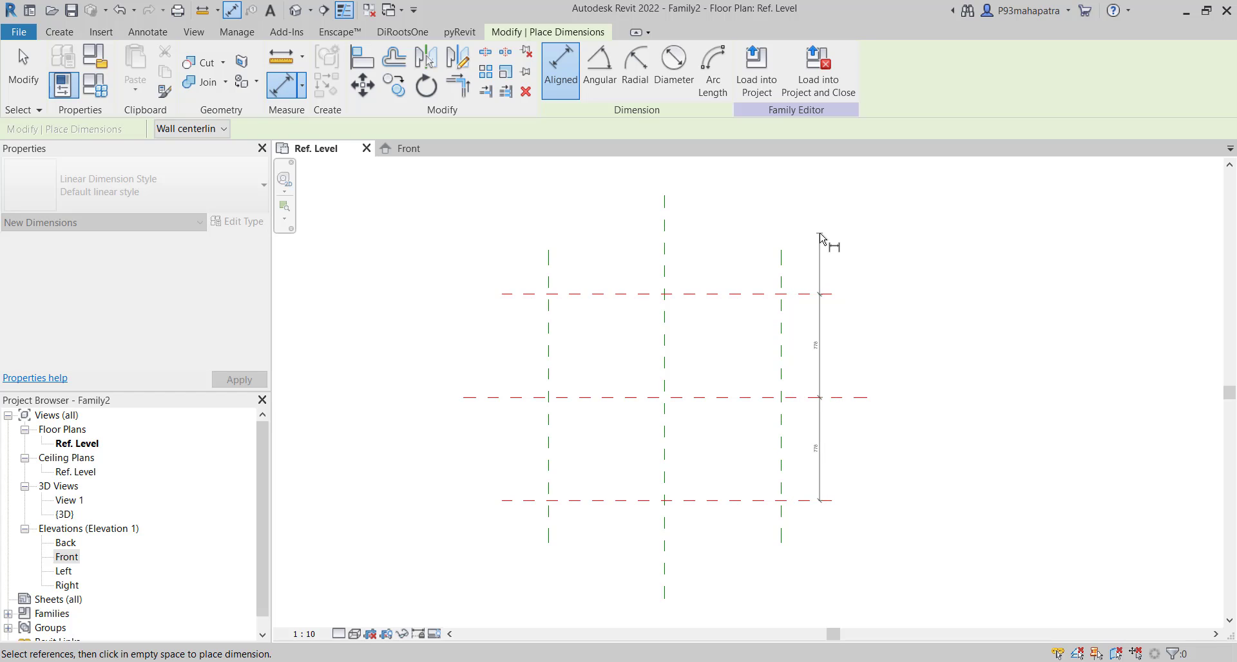
click(824, 386)
Step: Set the plan view scale to 1 : 20 and exit dimensioning
click(303, 634)
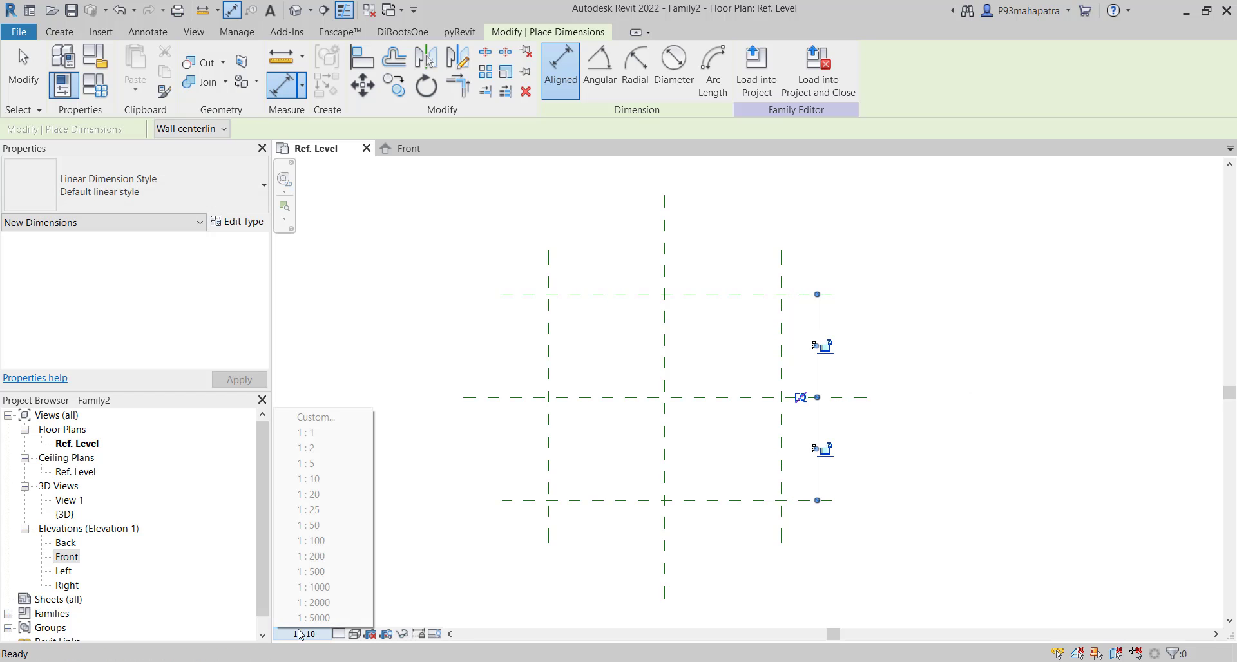
click(308, 494)
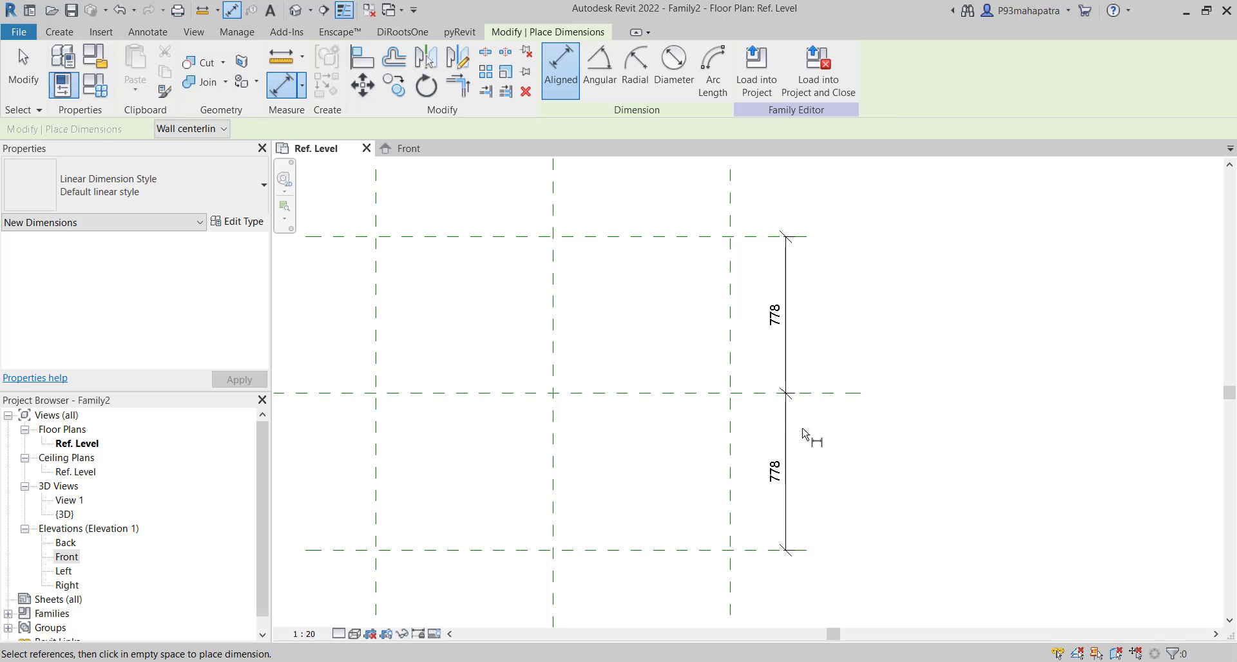
scroll(884, 472, down, 1)
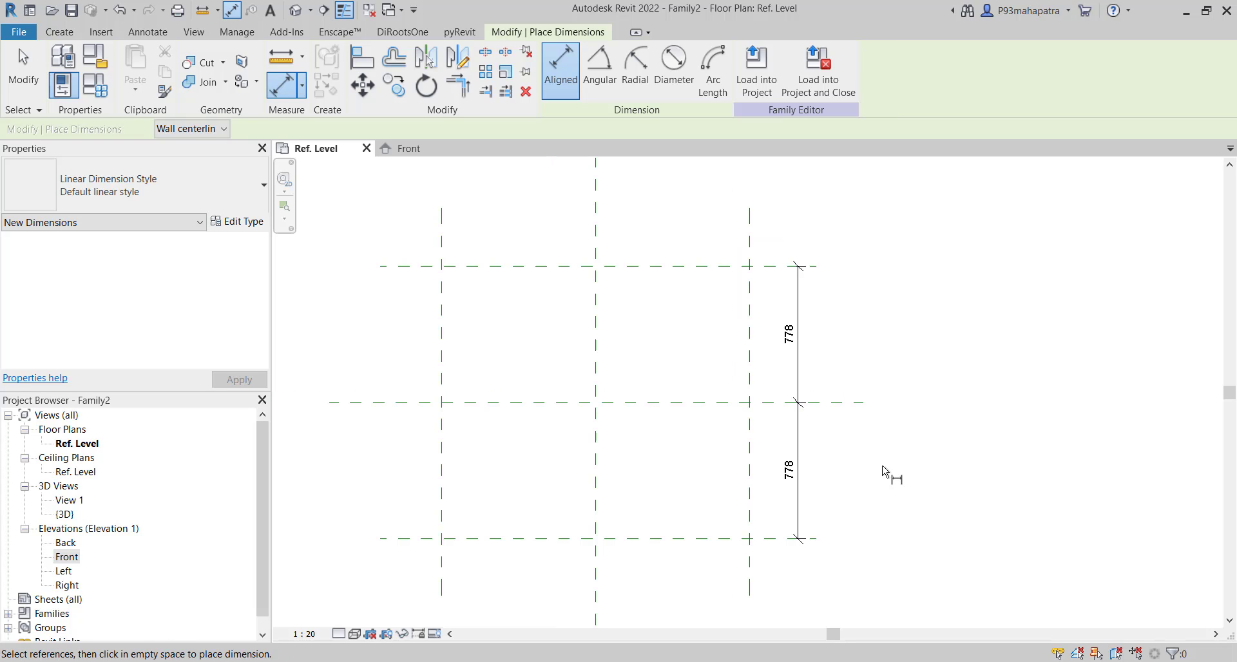
key(Escape)
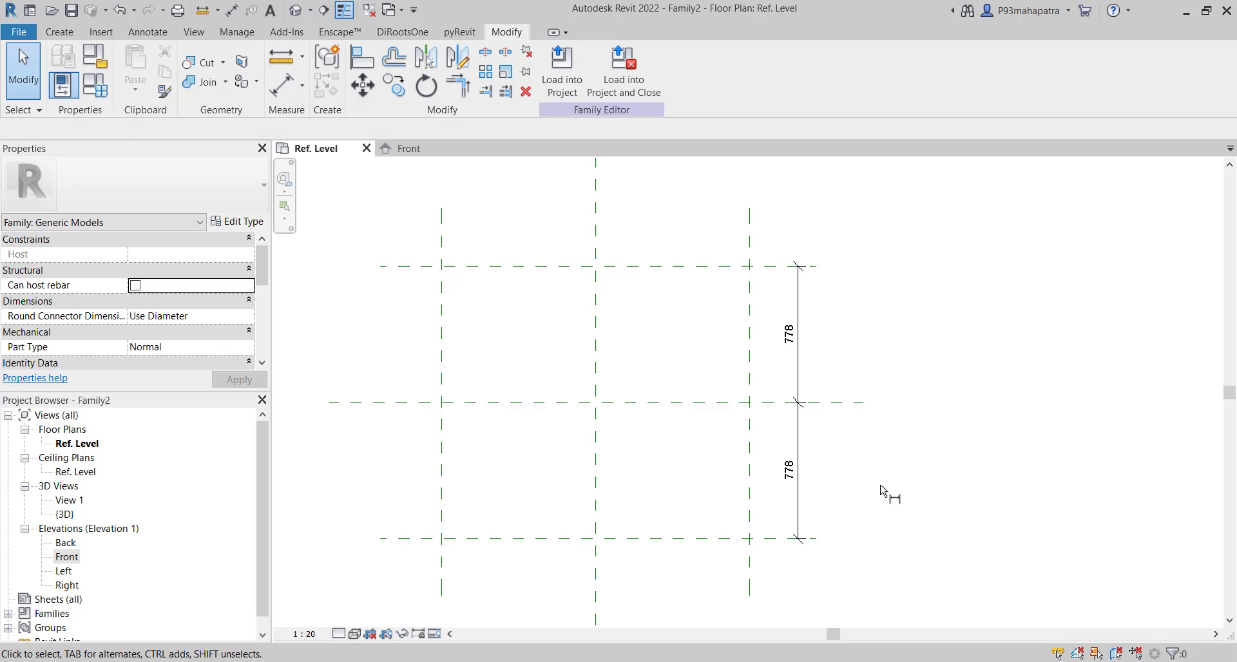
scroll(881, 490, down, 1)
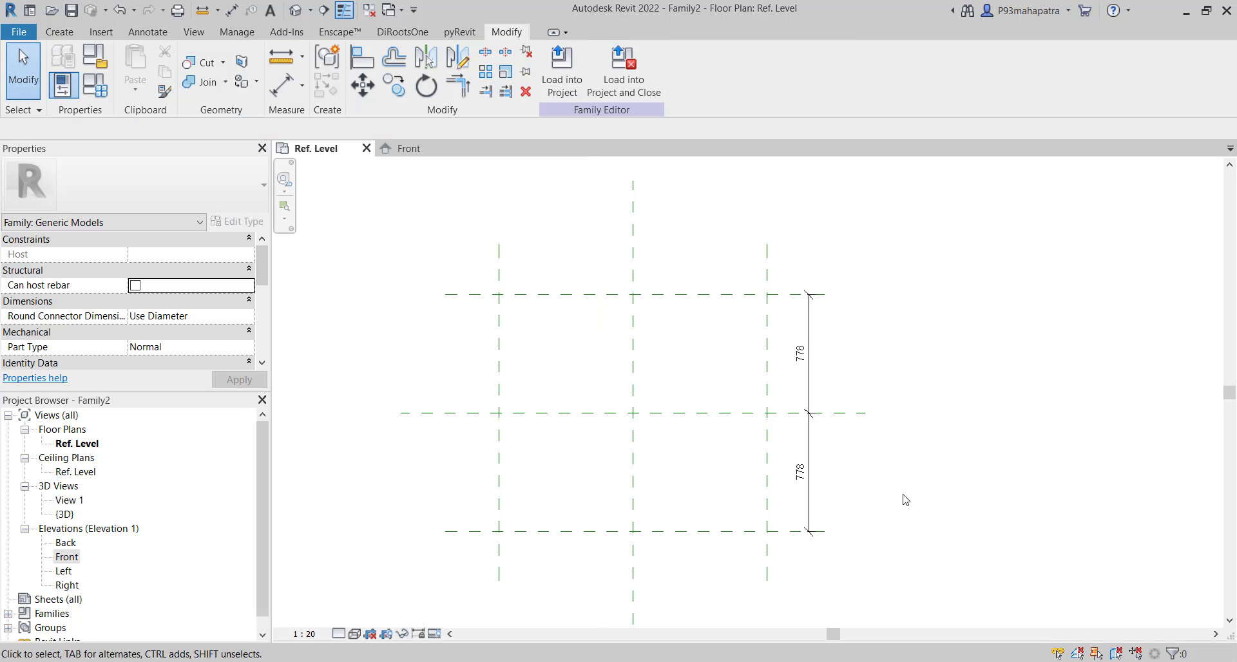
scroll(838, 503, up, 1)
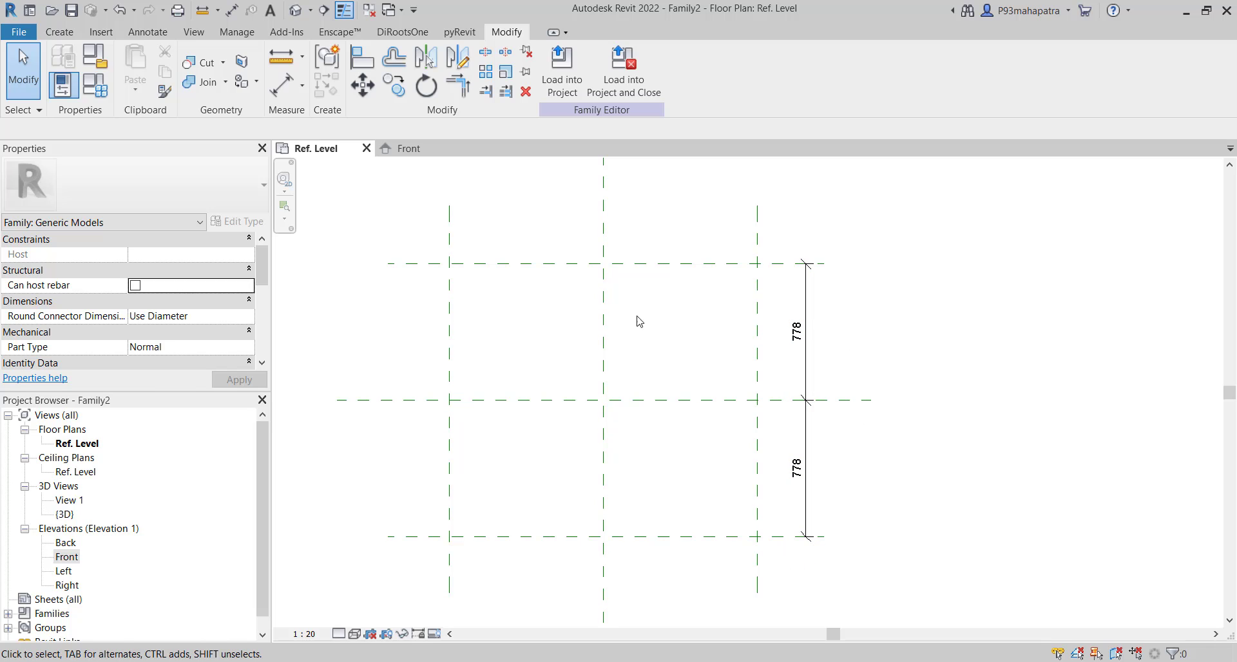
click(60, 32)
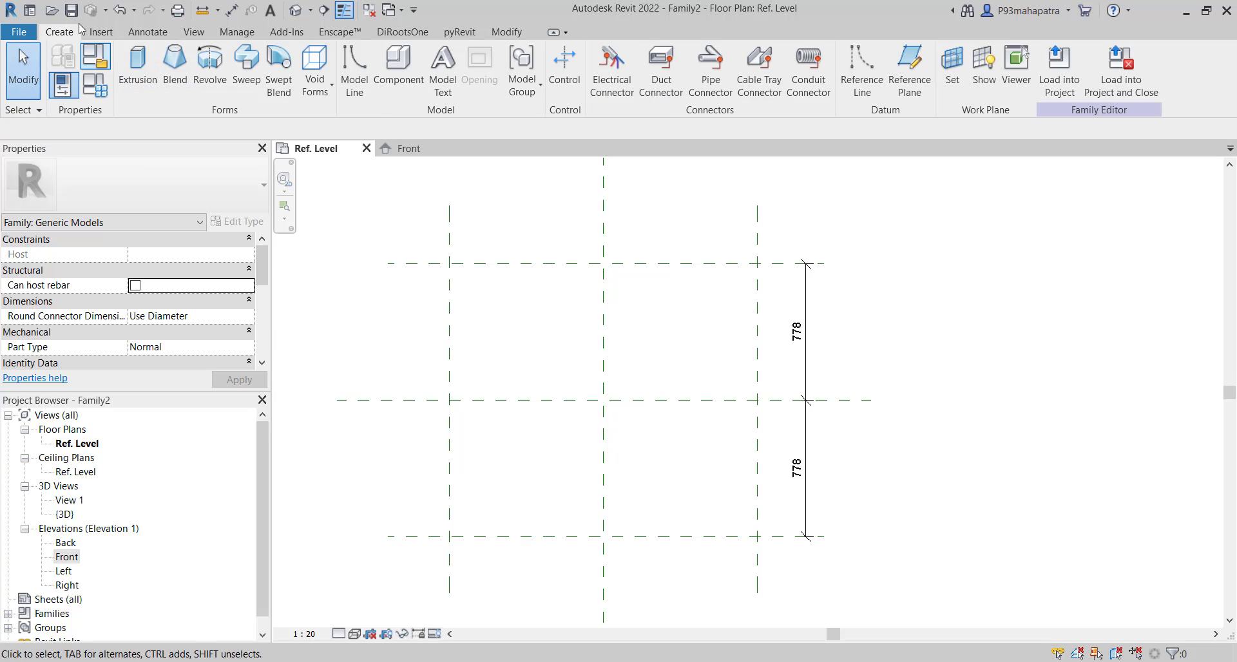
Step: Sketch a rectangular extrusion on the Ref. Level plan and finish it
click(132, 76)
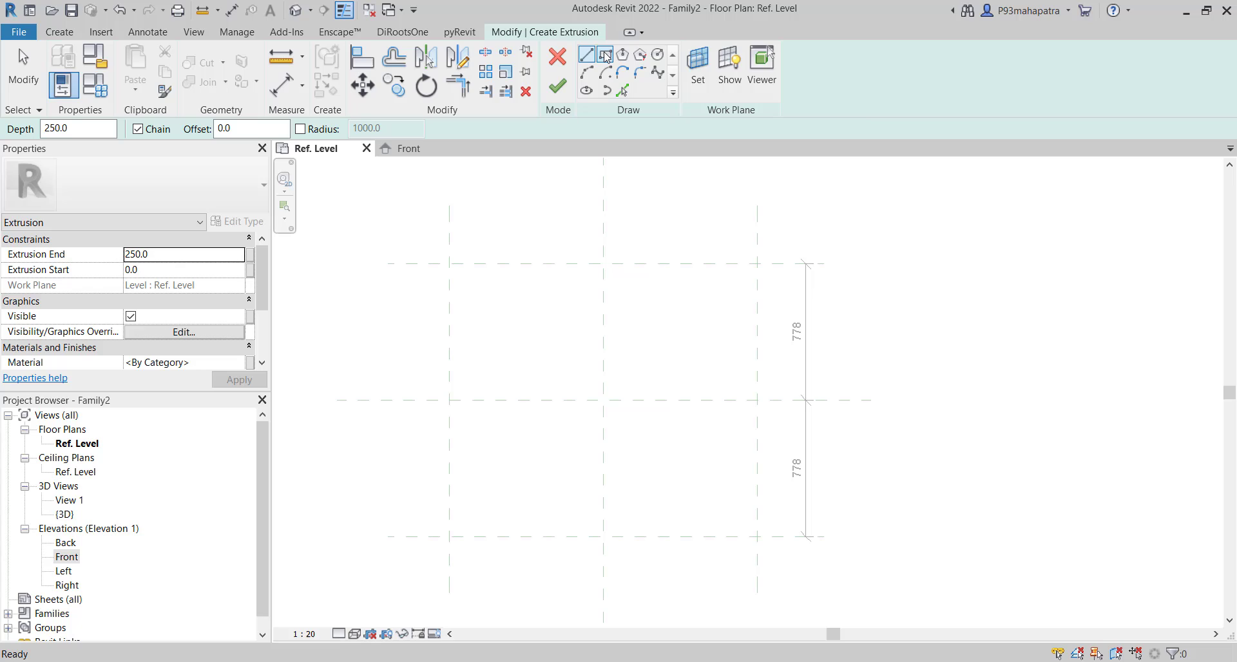
click(606, 56)
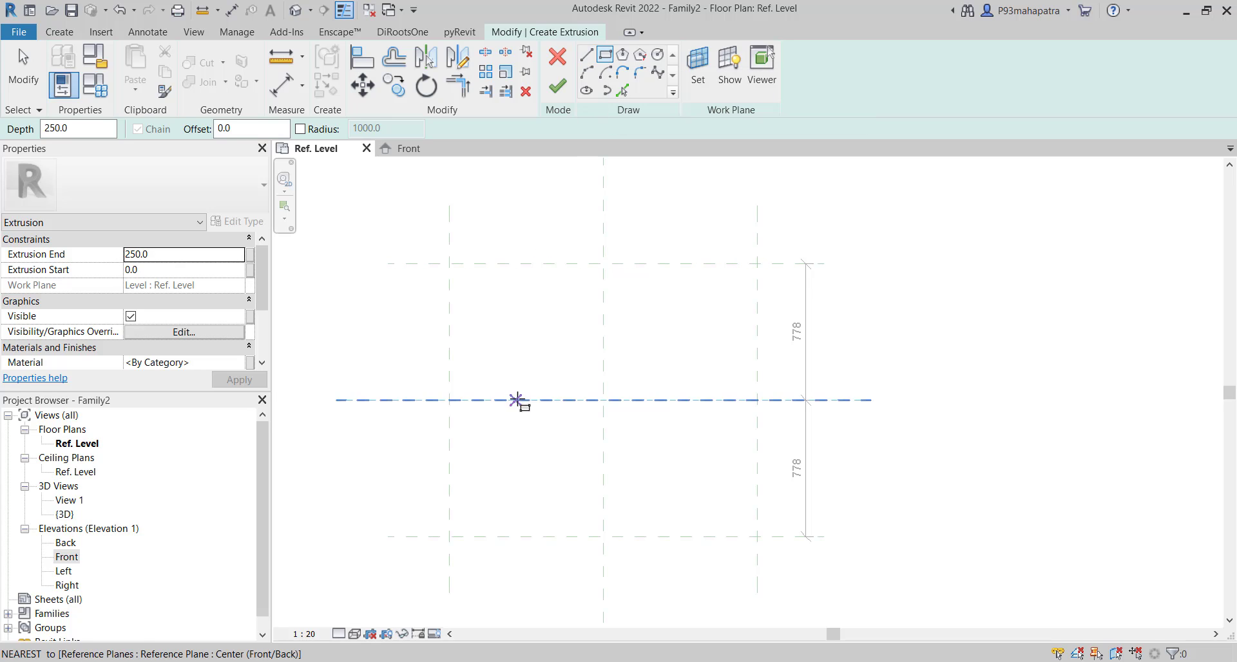
click(501, 317)
click(704, 488)
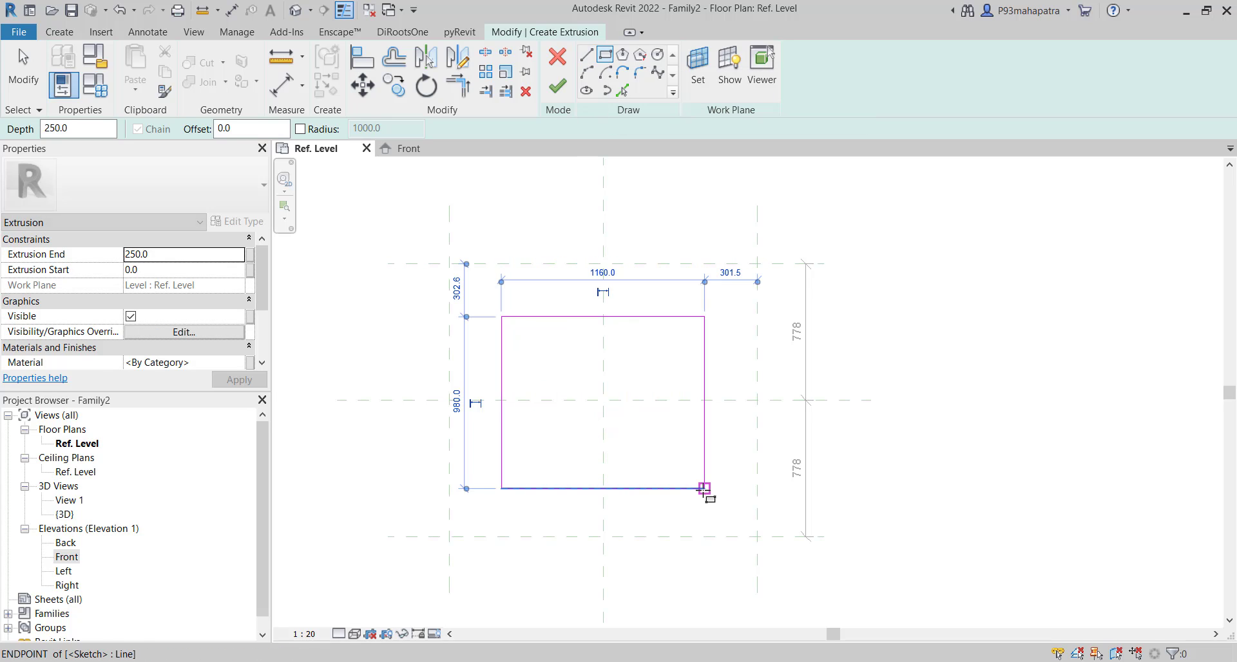
click(558, 86)
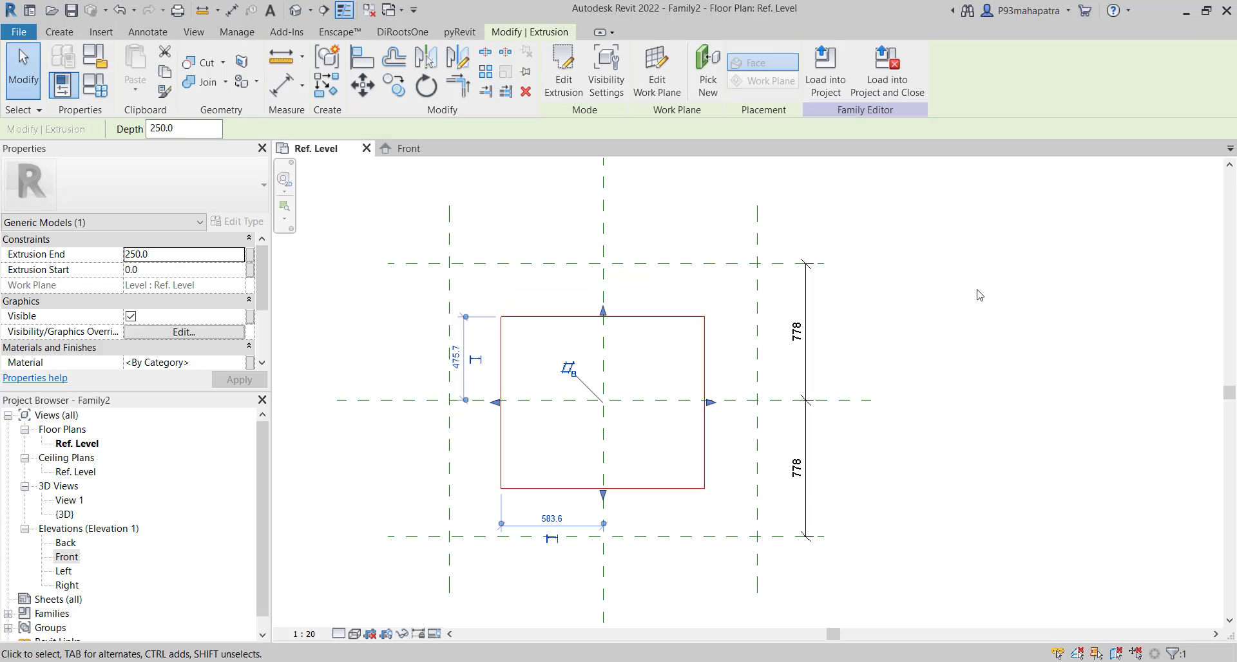
Step: In the Front elevation, stretch the extrusion's top up and raise its bottom to 922.7
click(394, 156)
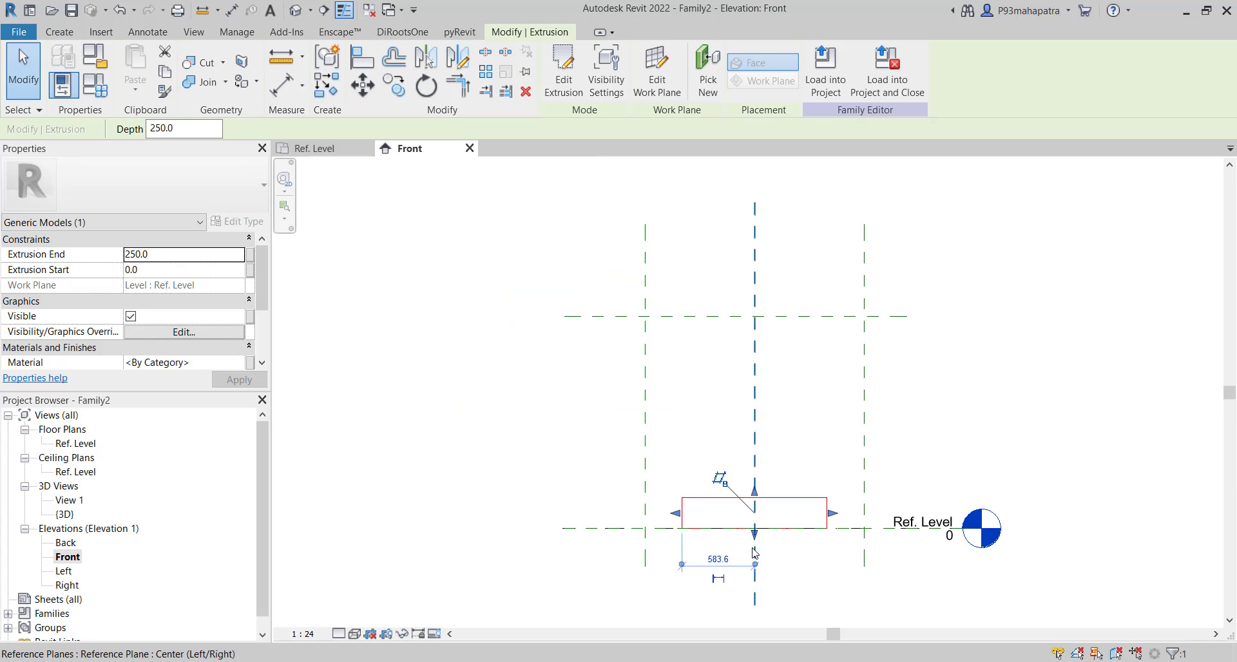
drag(755, 493, 759, 413)
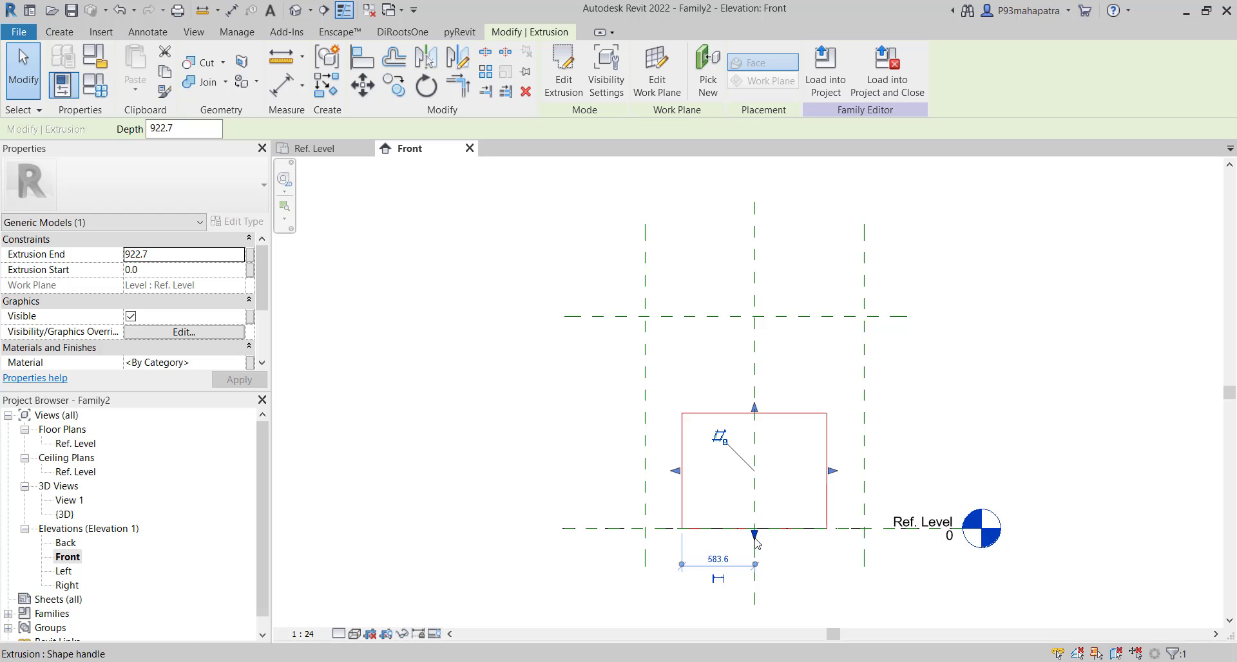
drag(754, 535, 755, 503)
click(926, 475)
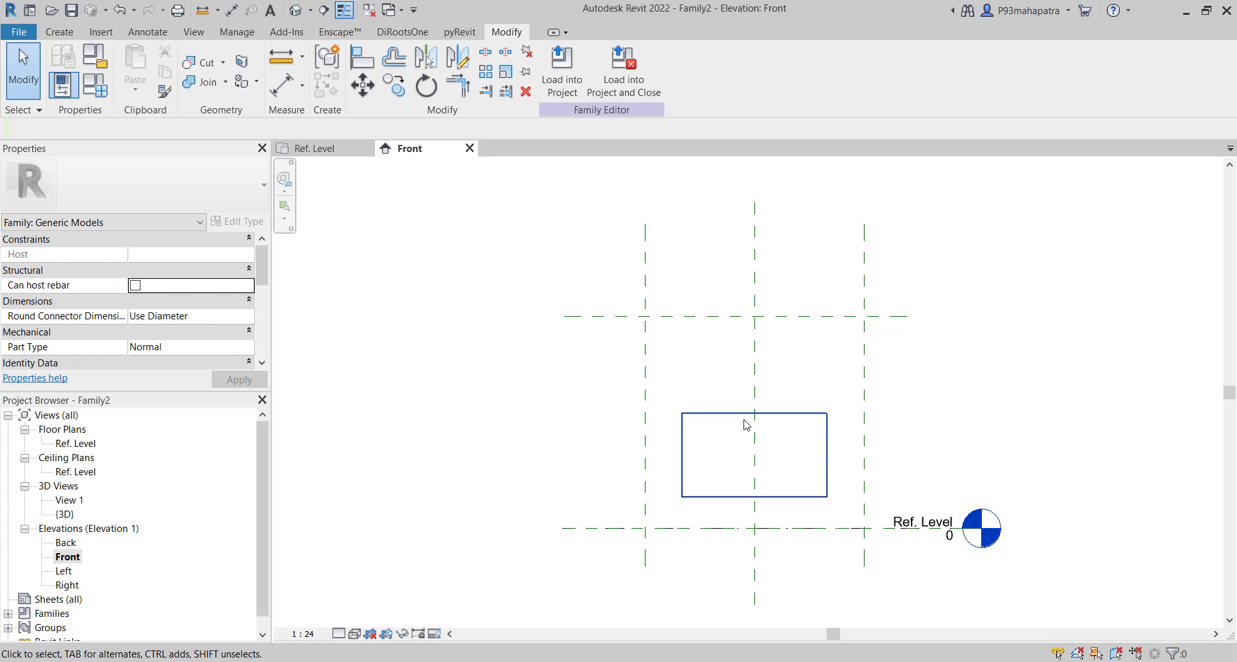
Step: Switch back to the Ref. Level plan and frame the rectangle between its reference planes
click(309, 149)
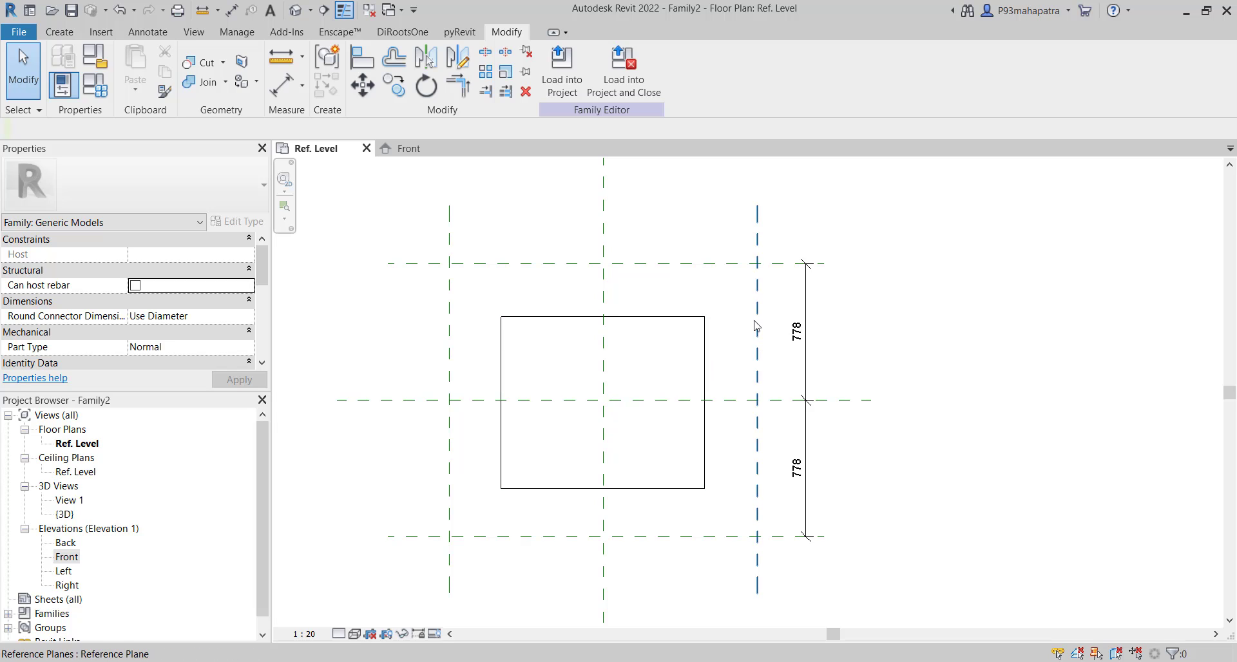
scroll(757, 324, down, 2)
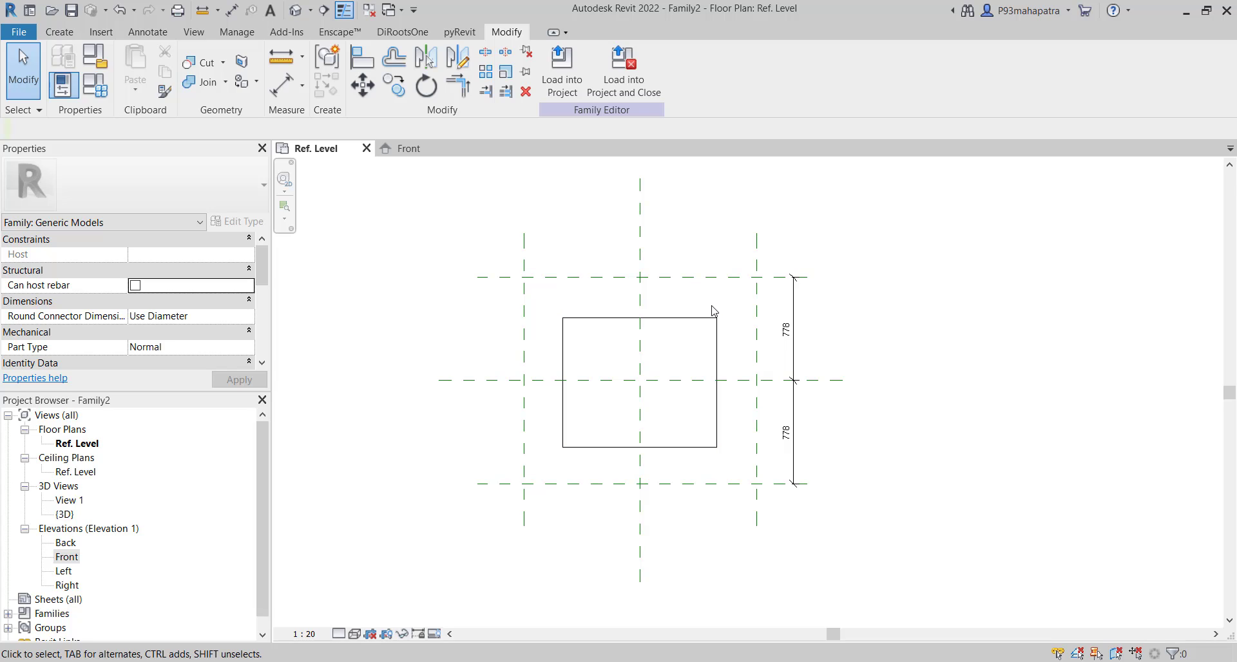
scroll(727, 456, up, 1)
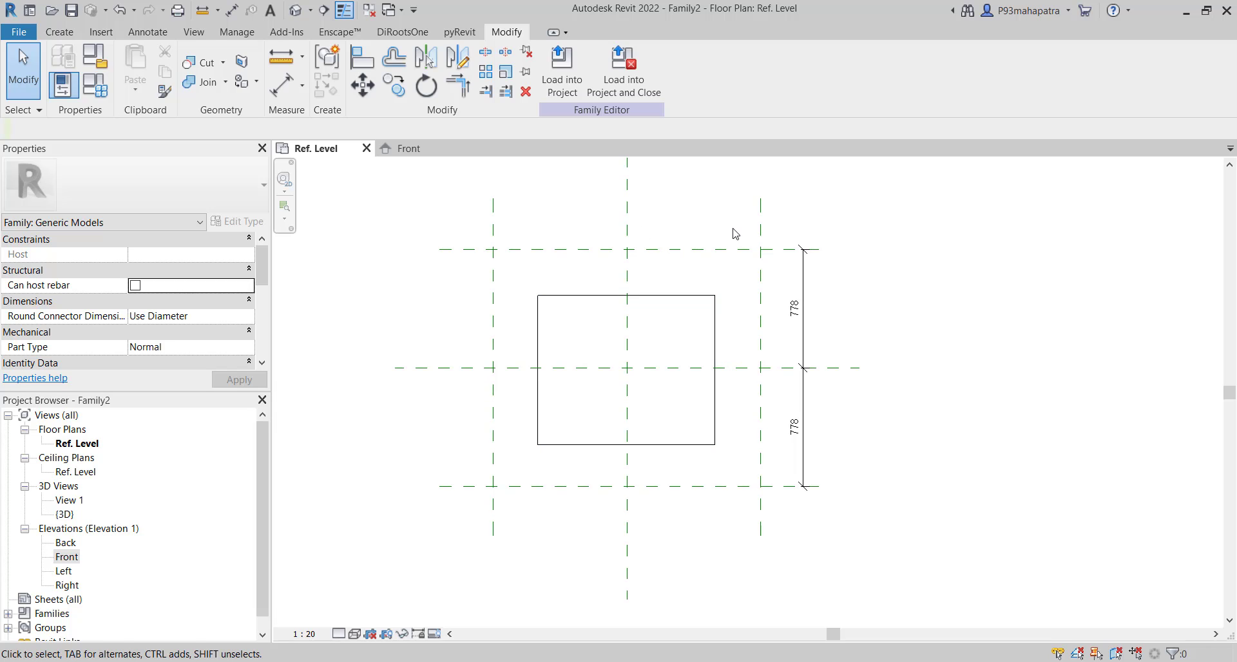
mouse_move(659, 243)
middle_down()
mouse_move(699, 290)
mouse_move(628, 309)
middle_up()
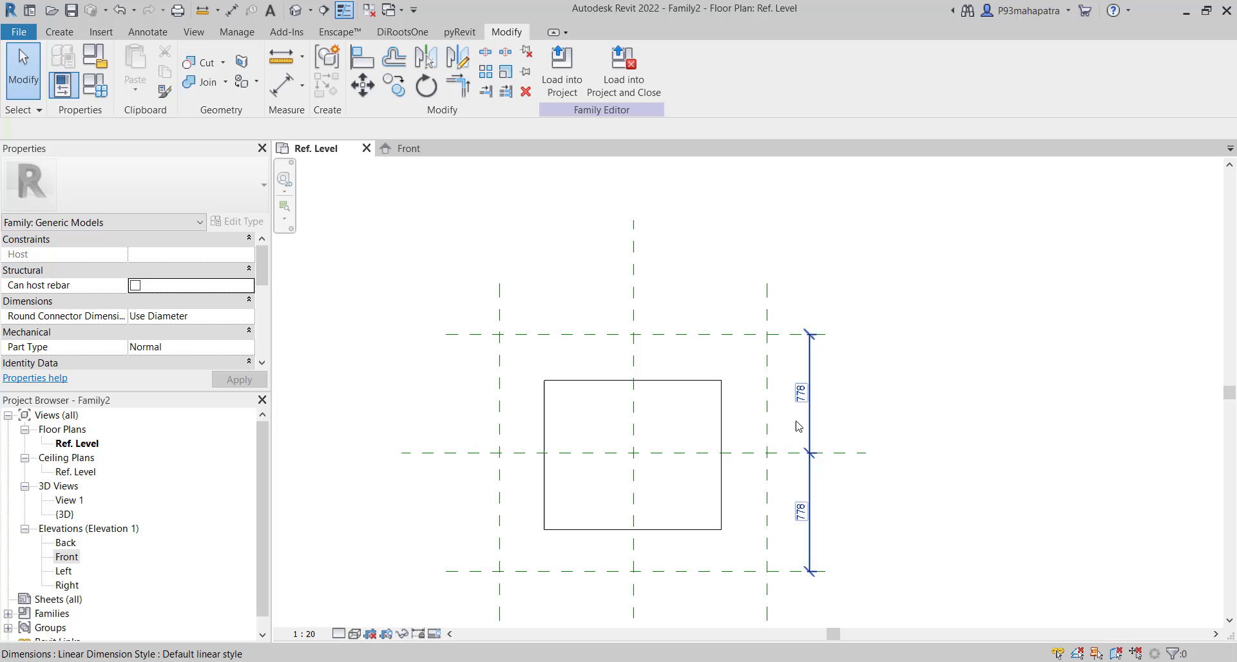
middle_drag(838, 415, 823, 393)
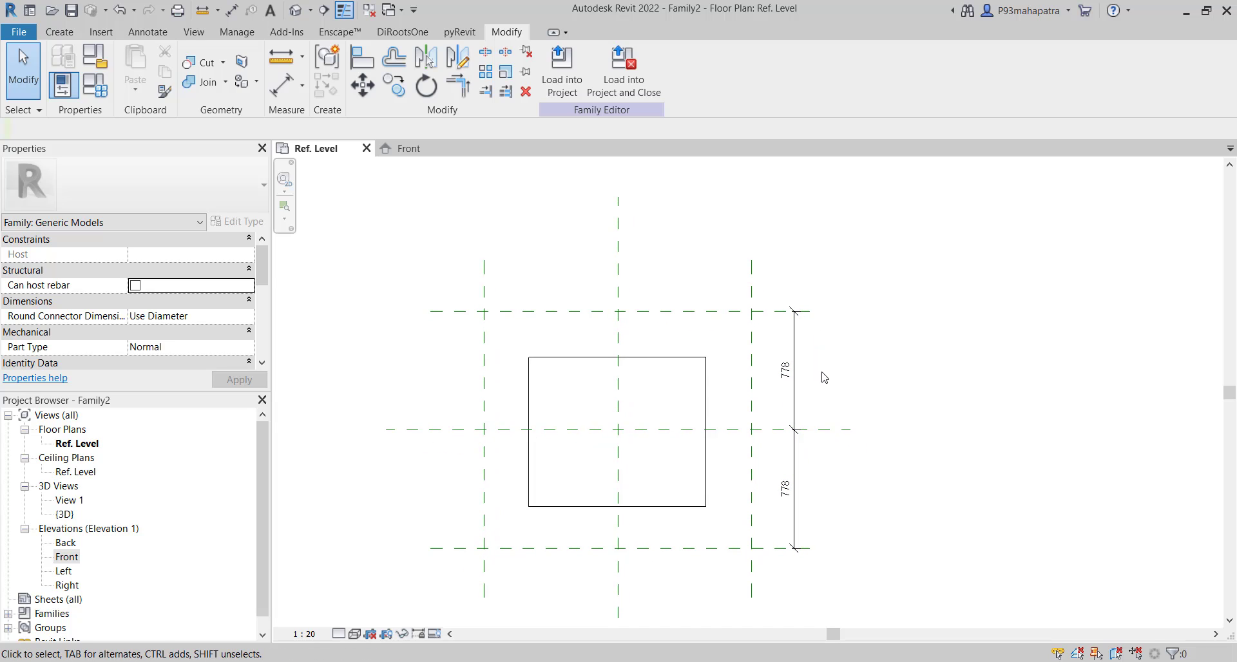
Step: Select the 778 split dimension, then deselect it and reposition the plan view
click(792, 413)
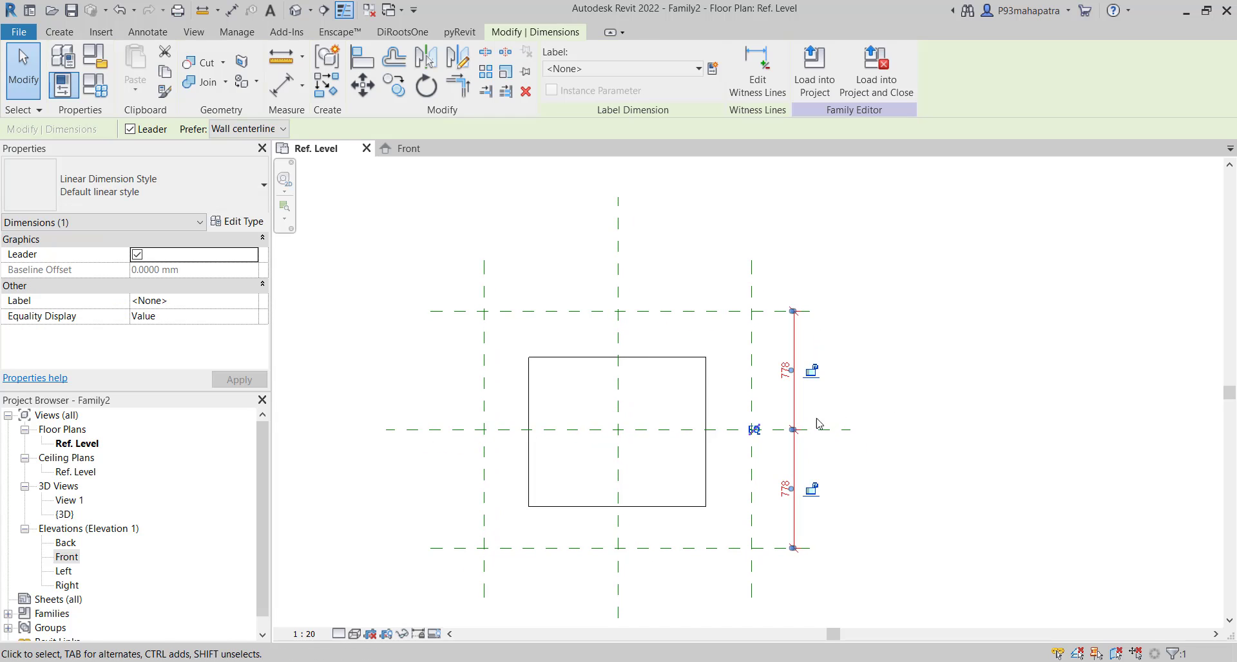
click(1019, 385)
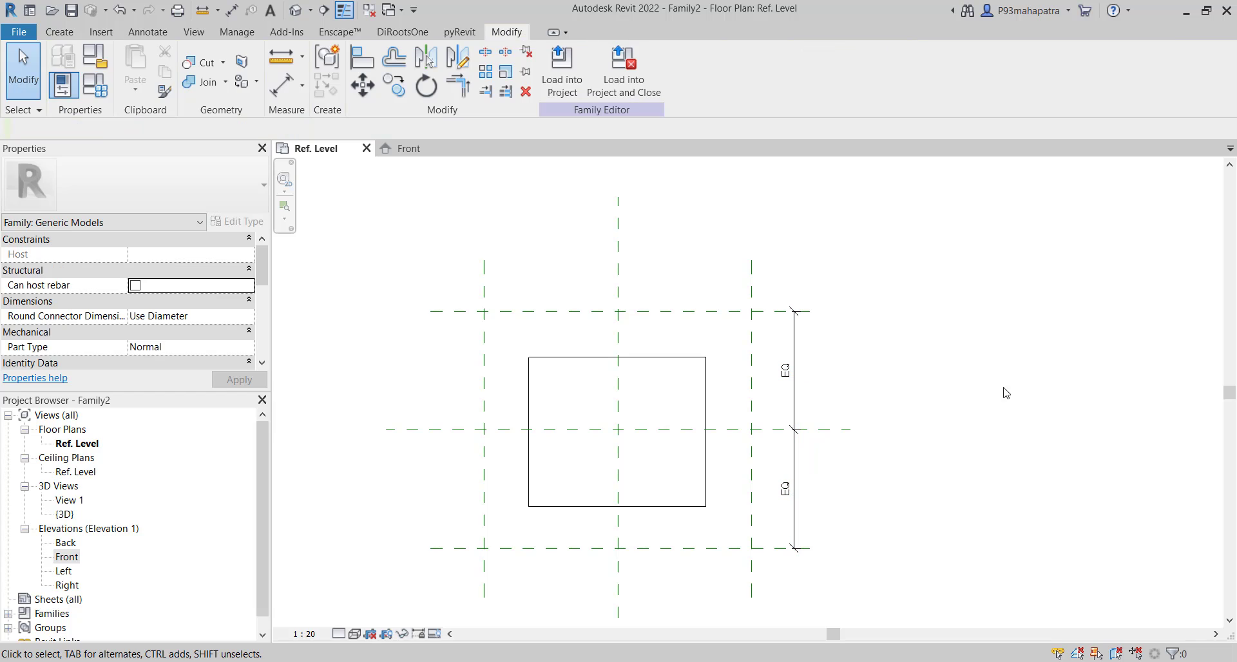
middle_drag(937, 471, 903, 445)
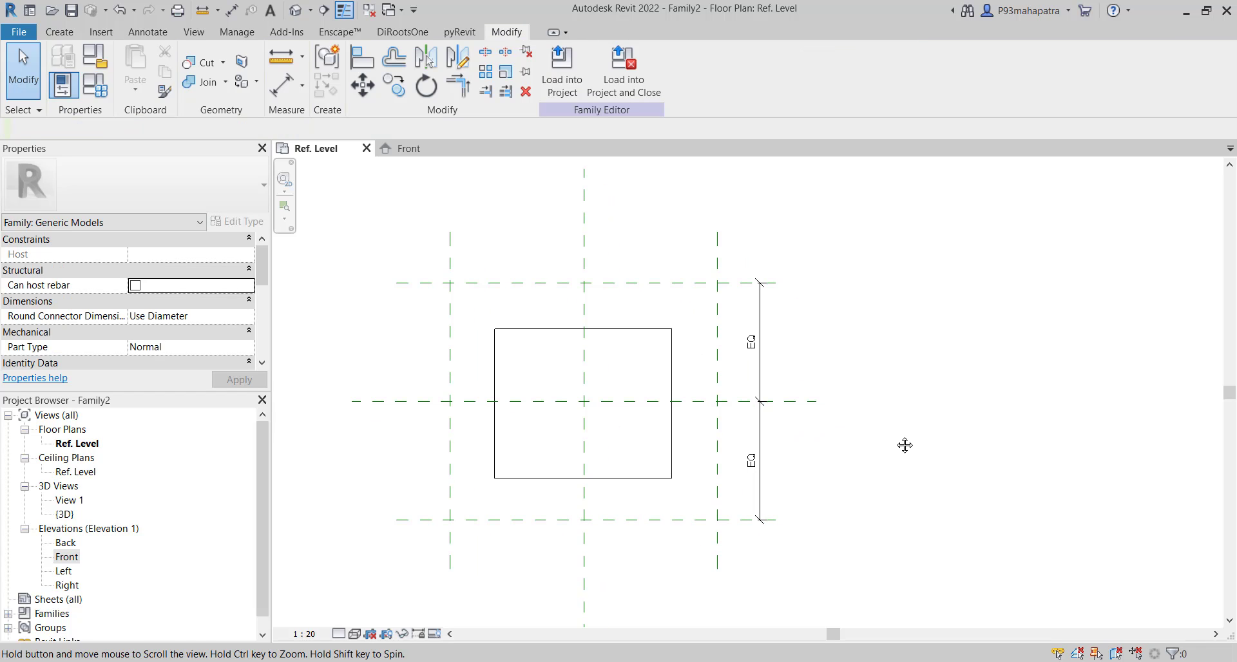
Step: Flex the bottom reference plane down and back up with arrow-key nudges
click(733, 520)
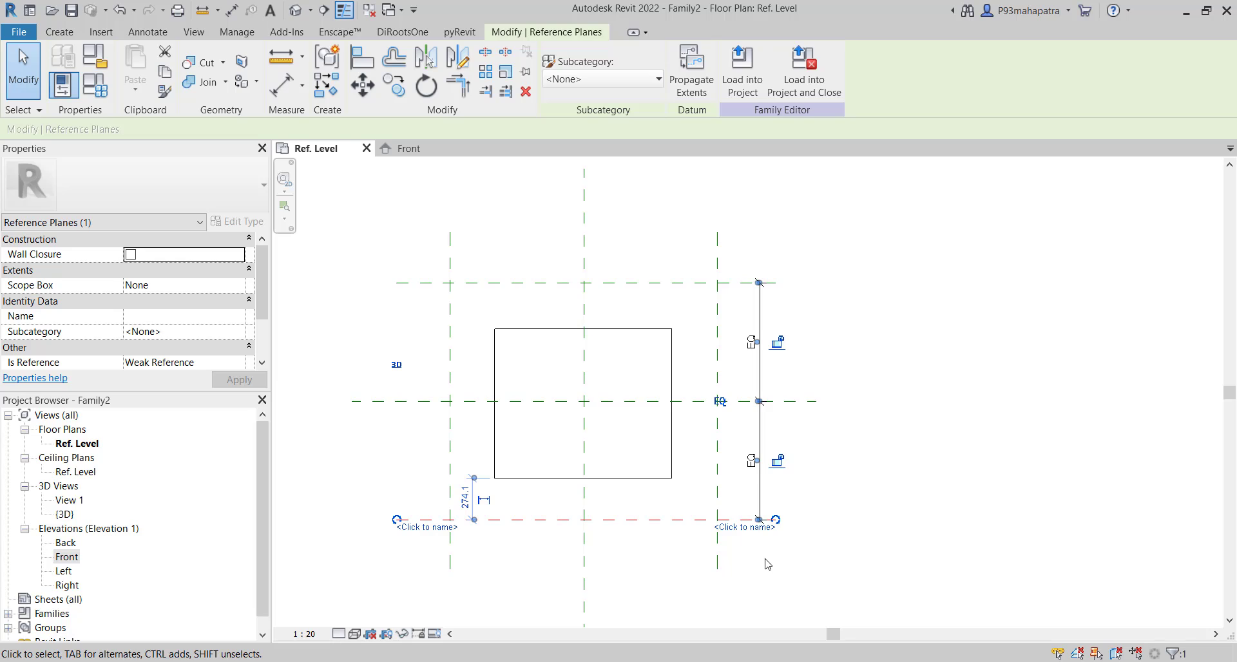
key(Down)
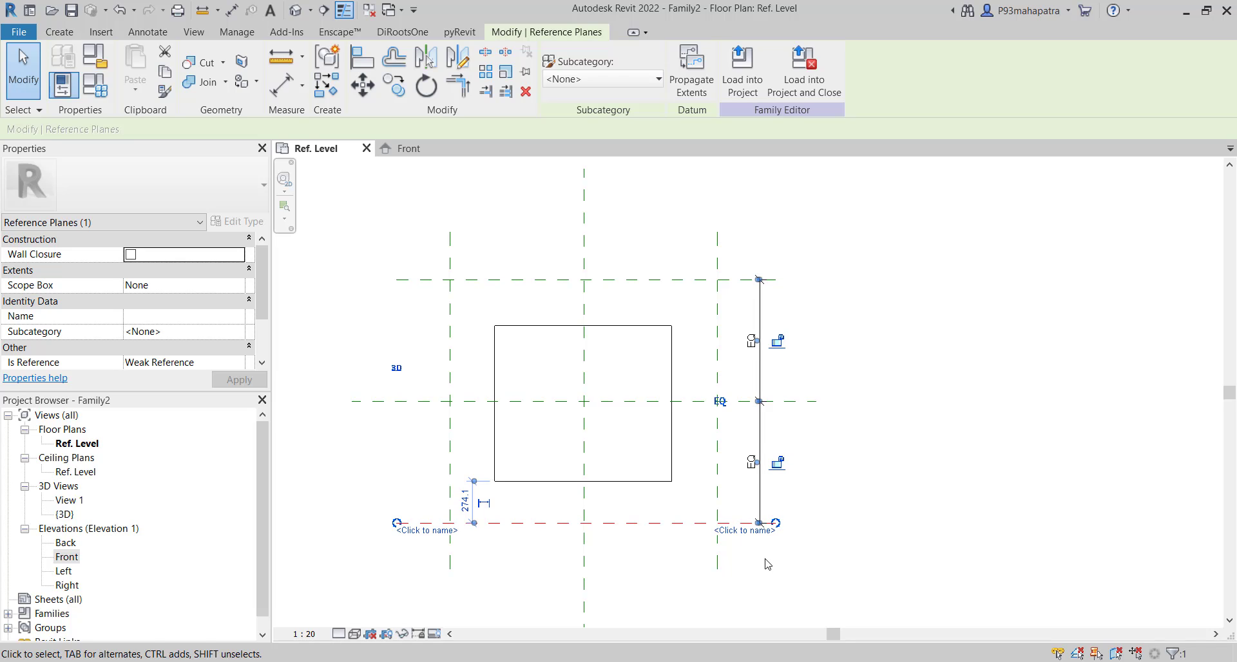
key(Down)
key(Down)
key(Down)
key(Down)
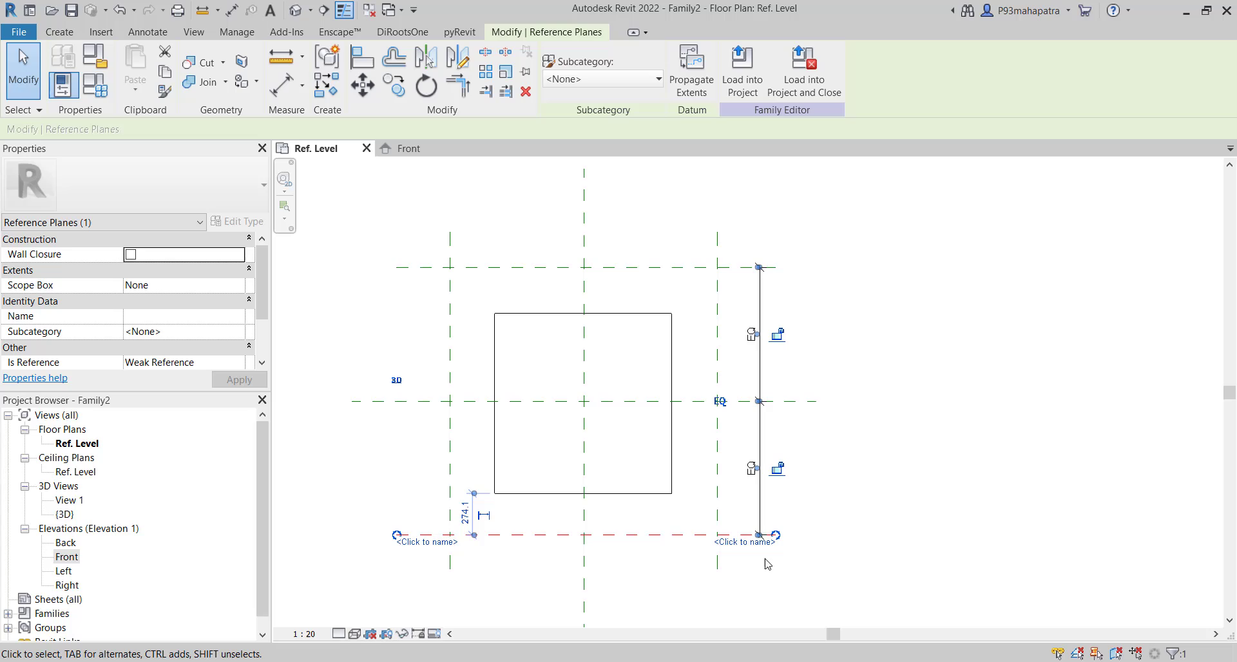
key(Down)
key(Up)
key(Up)
key(Up)
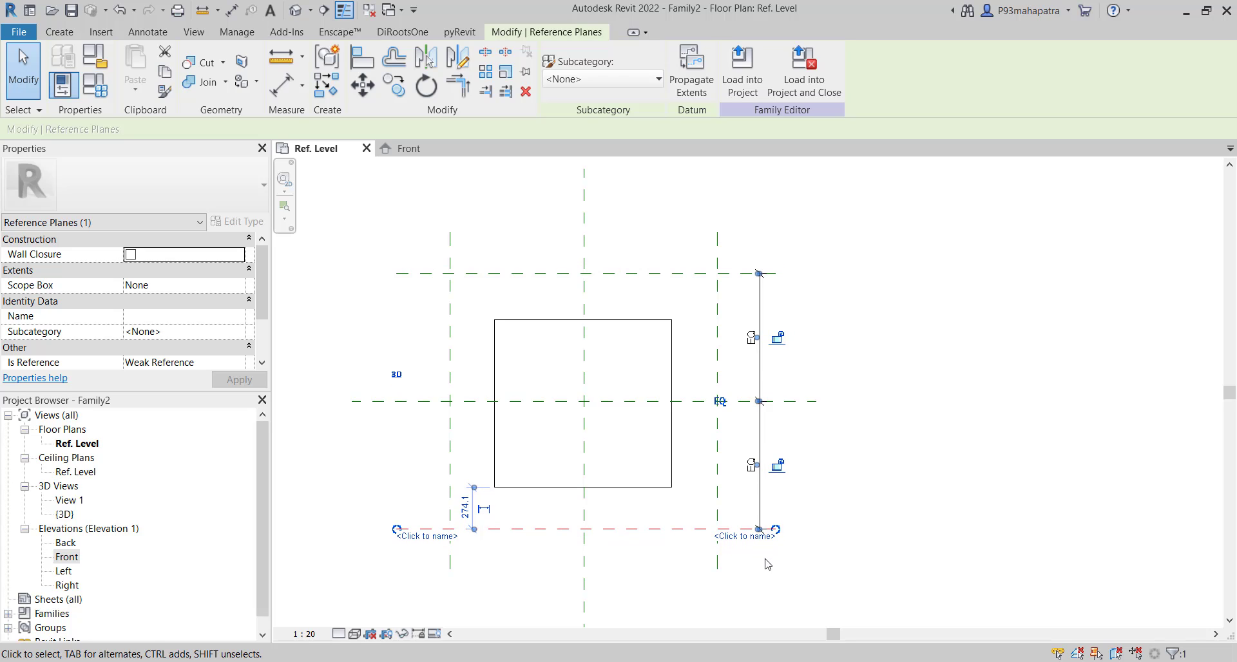
key(Up)
key(Up)
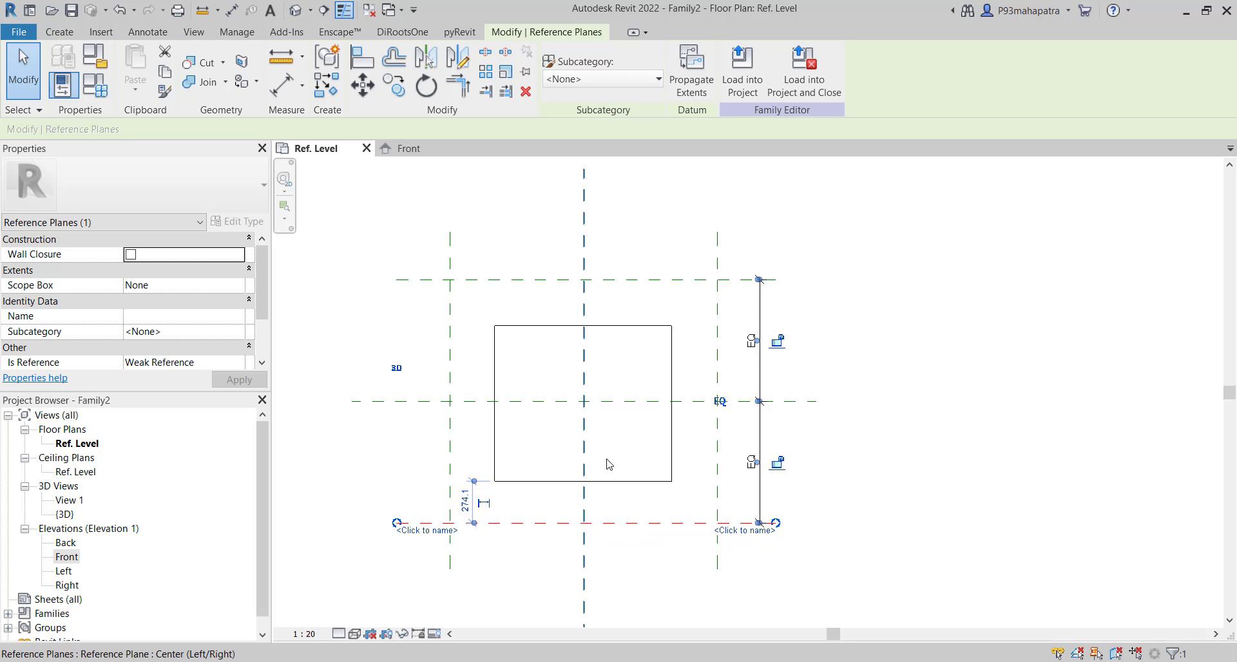
click(509, 499)
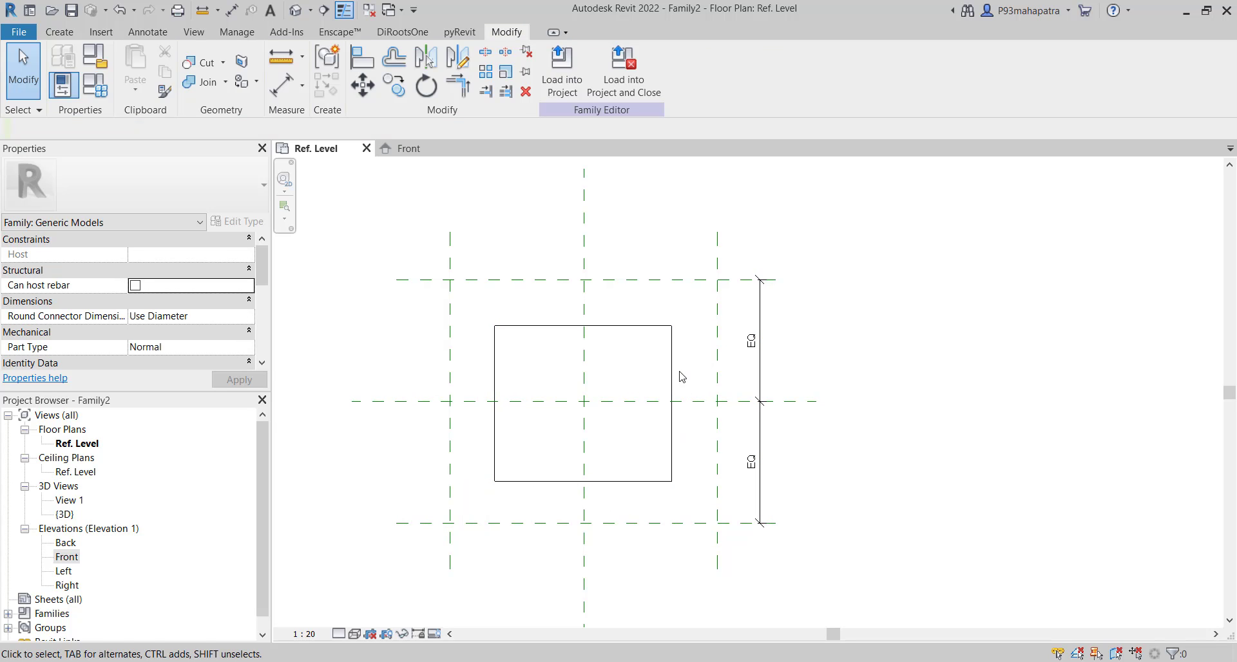
Step: Align the rectangle's right, top, left and bottom edges to their reference planes
key(a)
key(l)
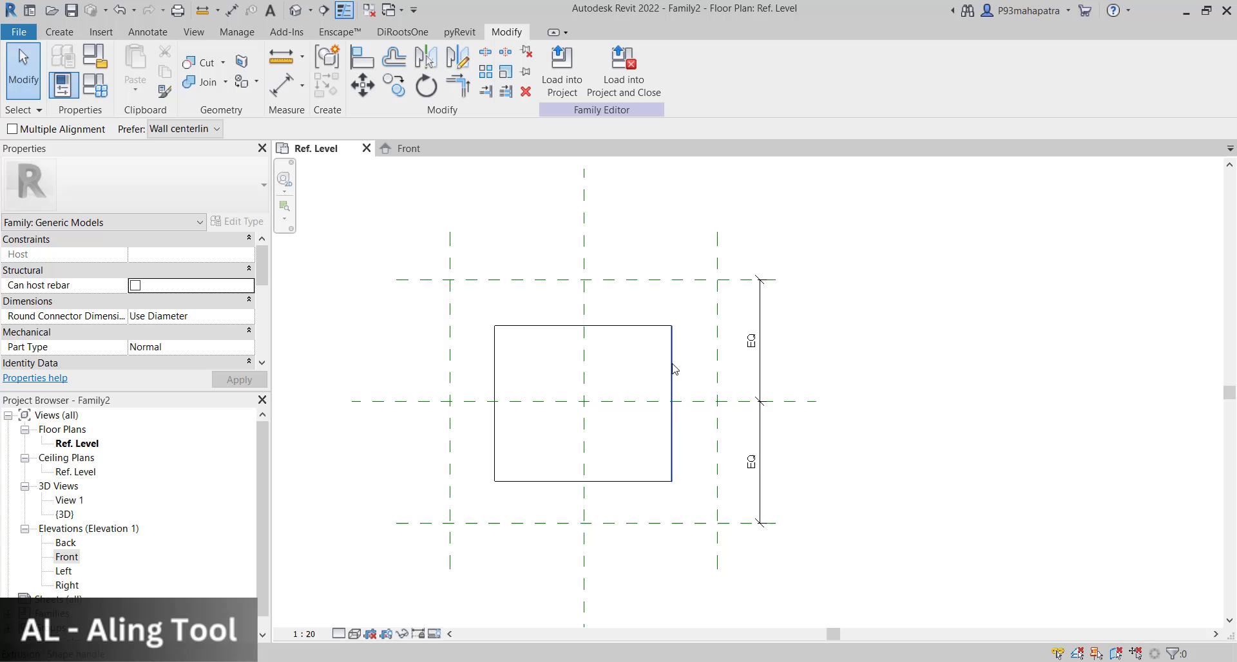
click(717, 380)
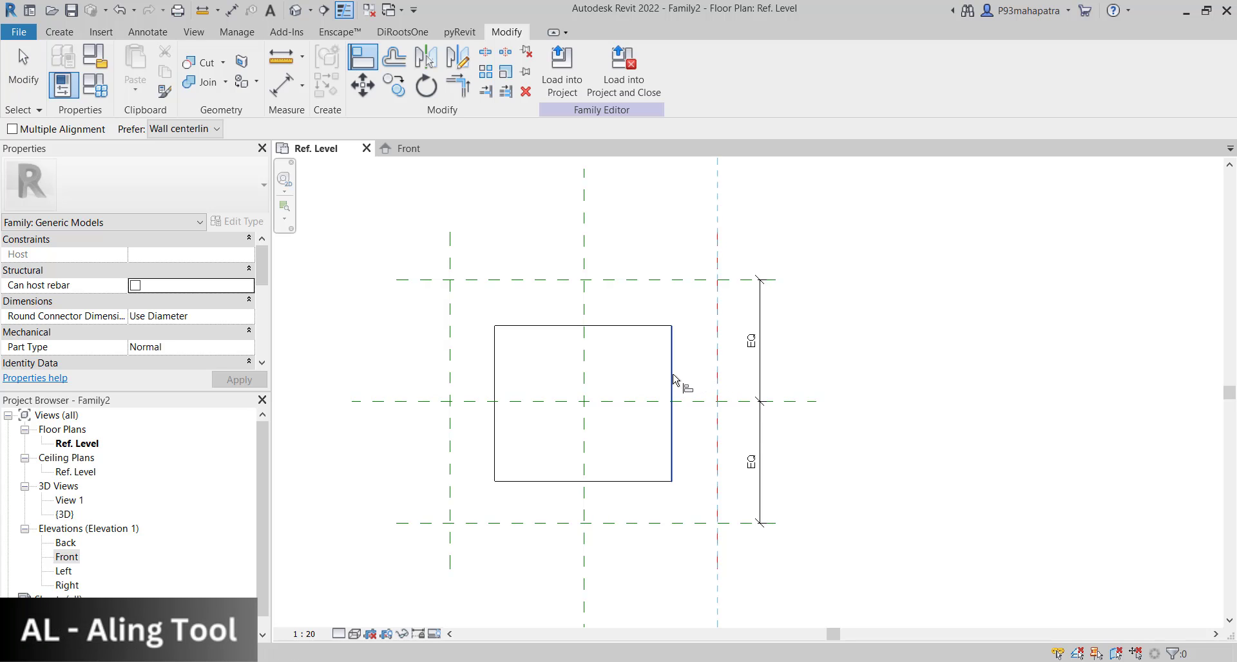
click(672, 380)
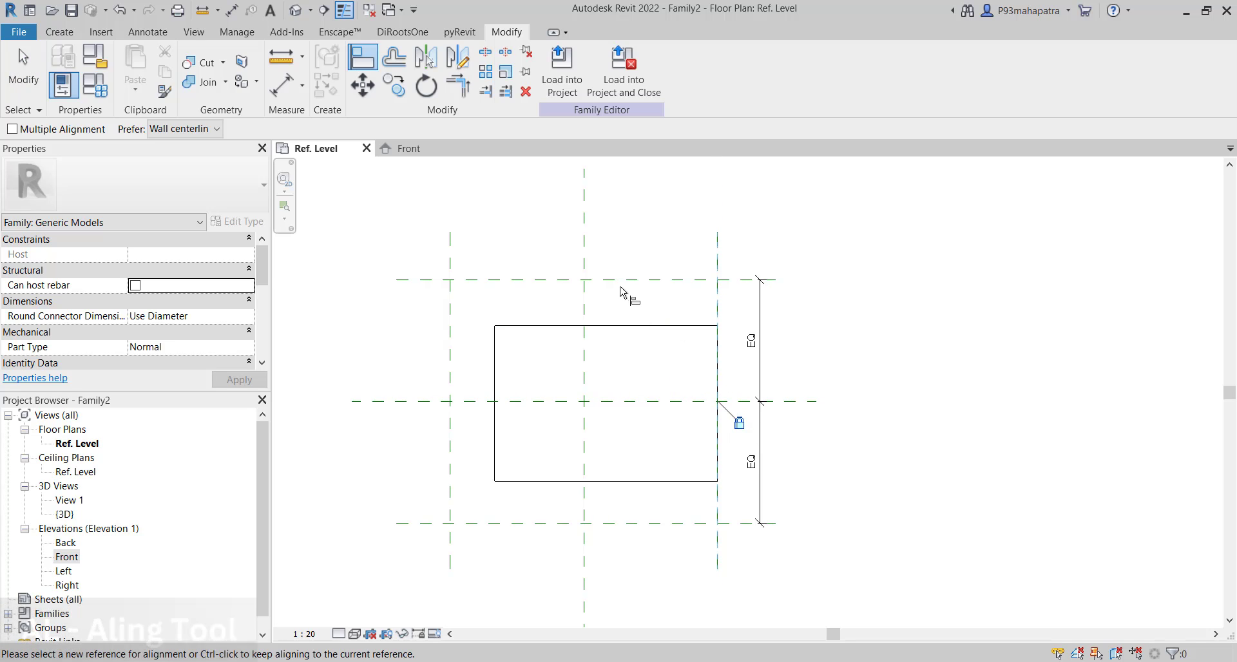
click(628, 281)
click(638, 326)
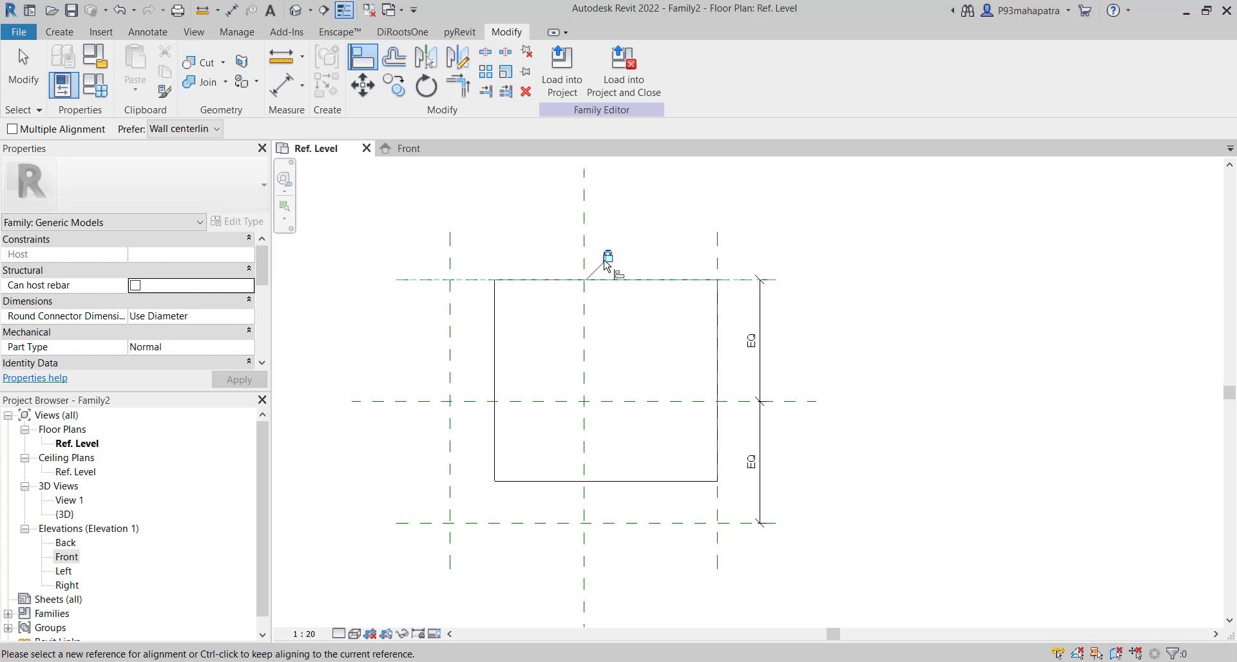
click(458, 342)
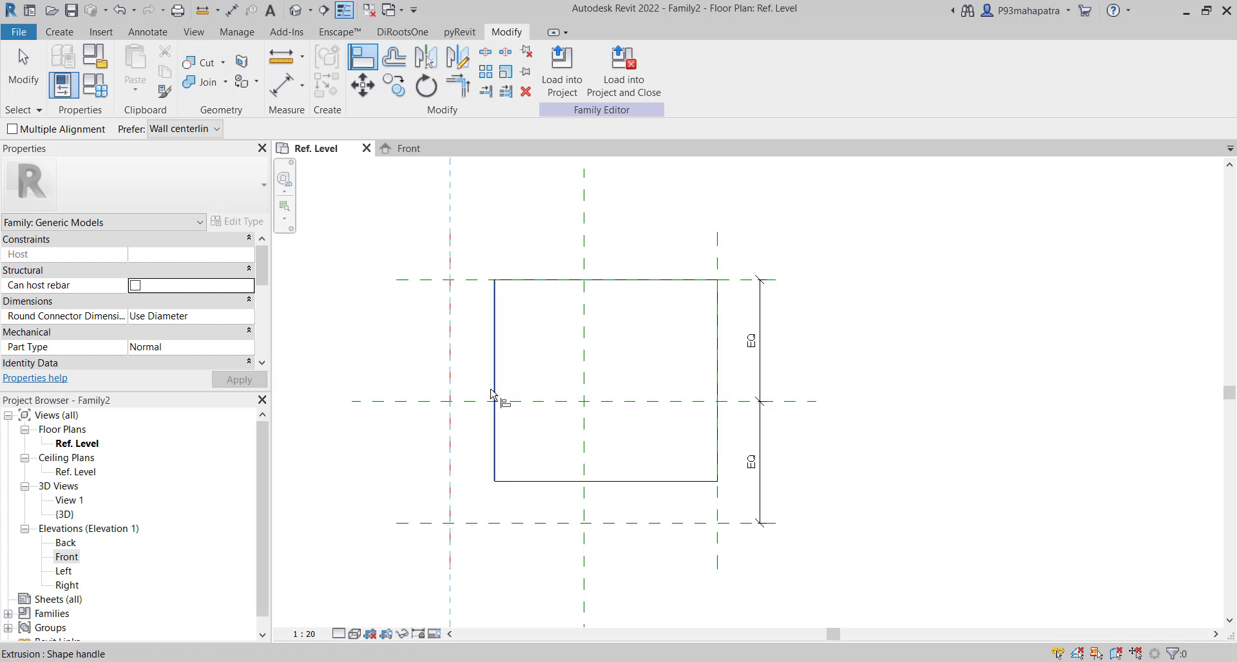
click(495, 400)
click(500, 524)
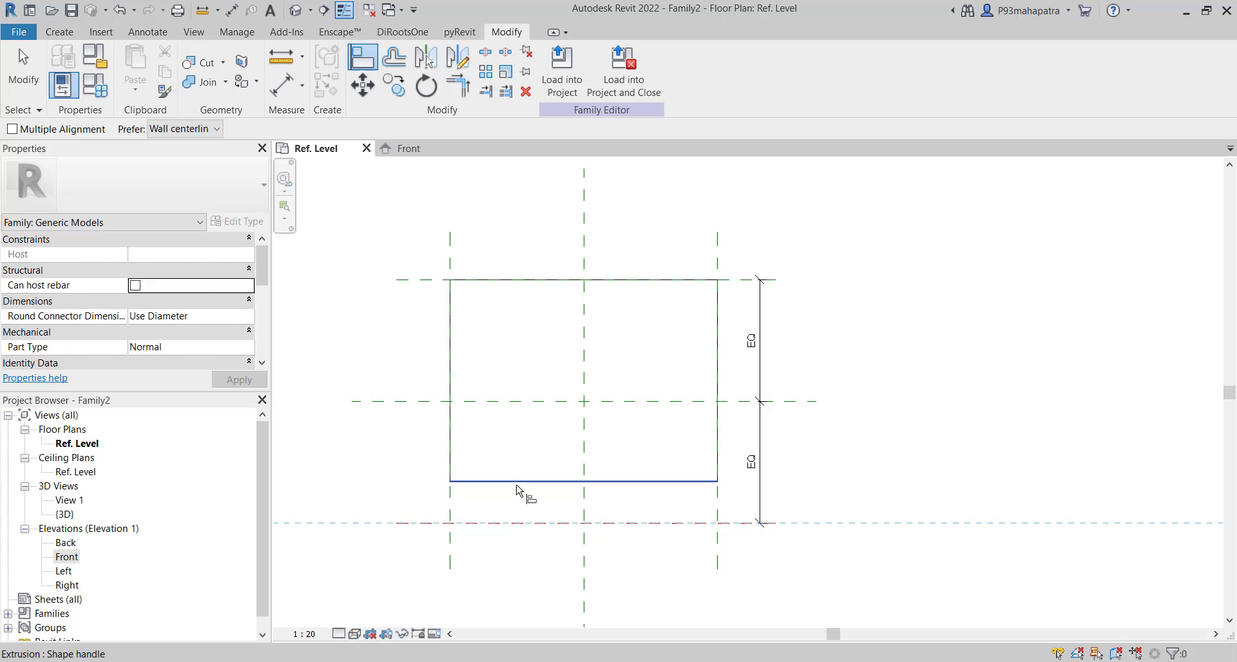
click(523, 482)
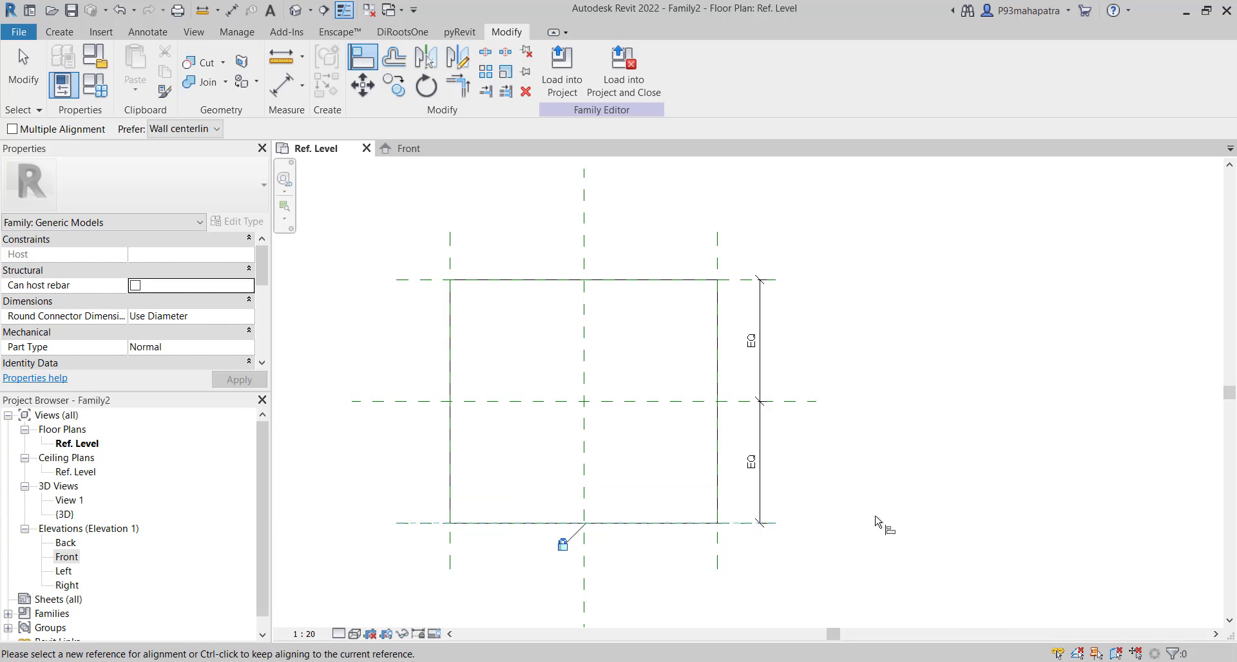
key(Escape)
key(Escape)
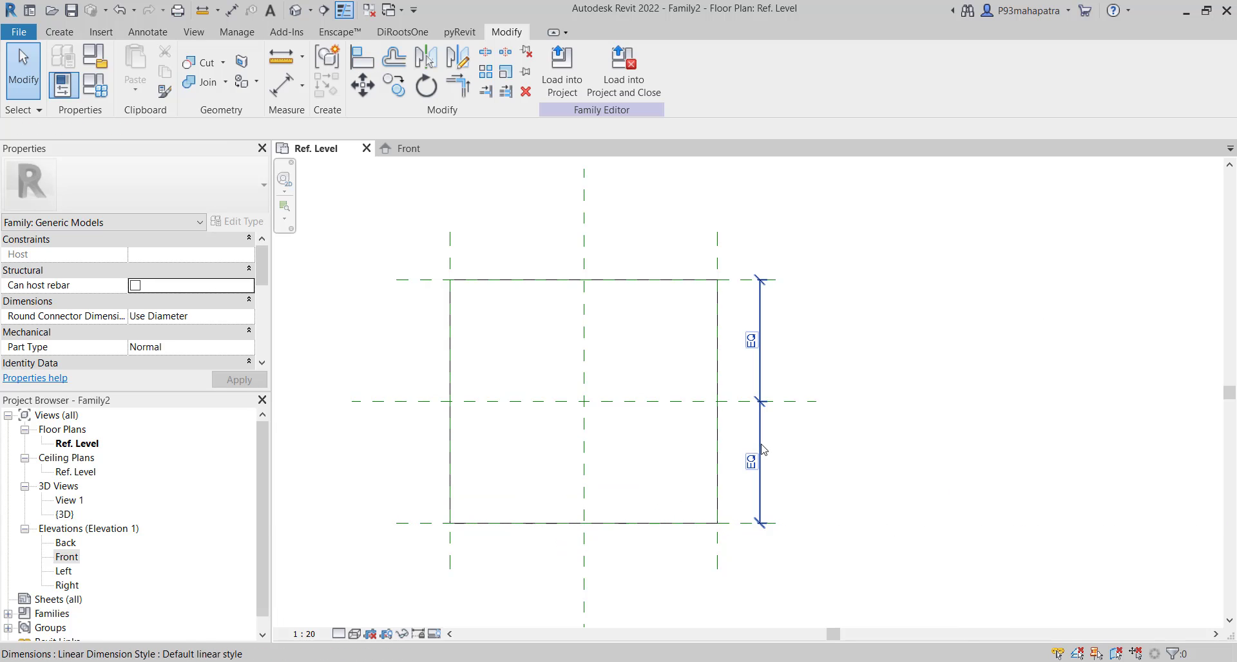
Step: Show the dimension's actual values and flex the bottom plane down and back up
click(761, 447)
click(719, 403)
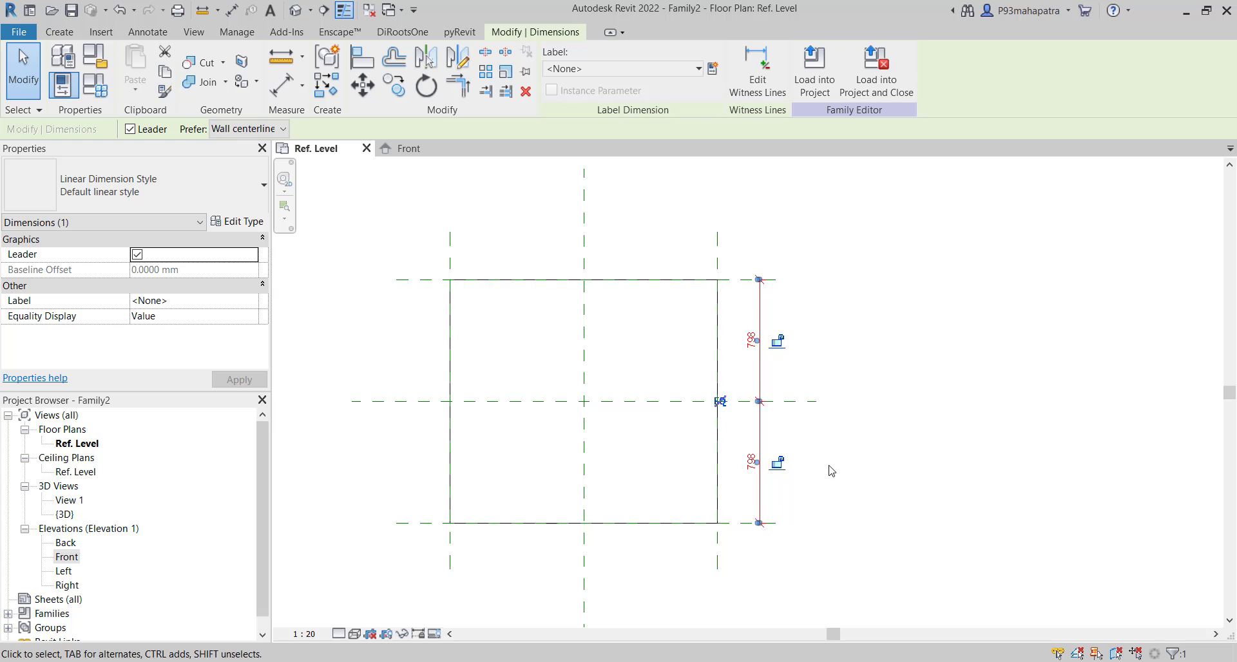
click(829, 470)
click(770, 523)
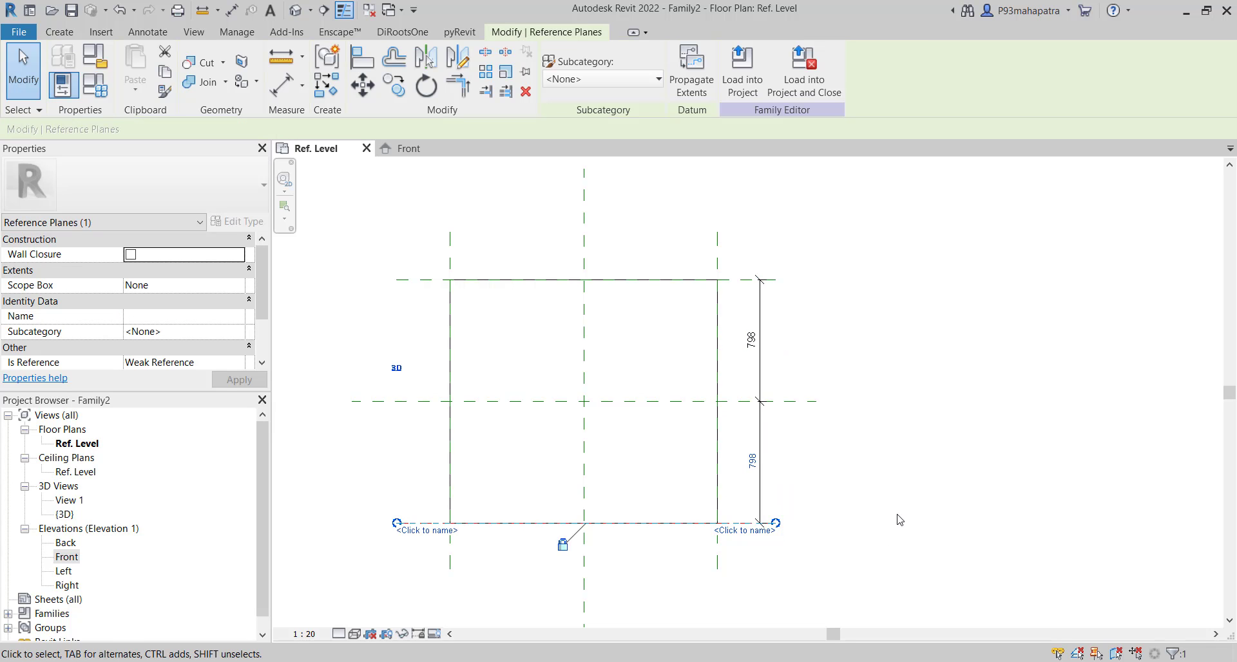
key(Down)
key(Down)
key(Down)
key(Down)
key(Down)
key(Down)
key(Down)
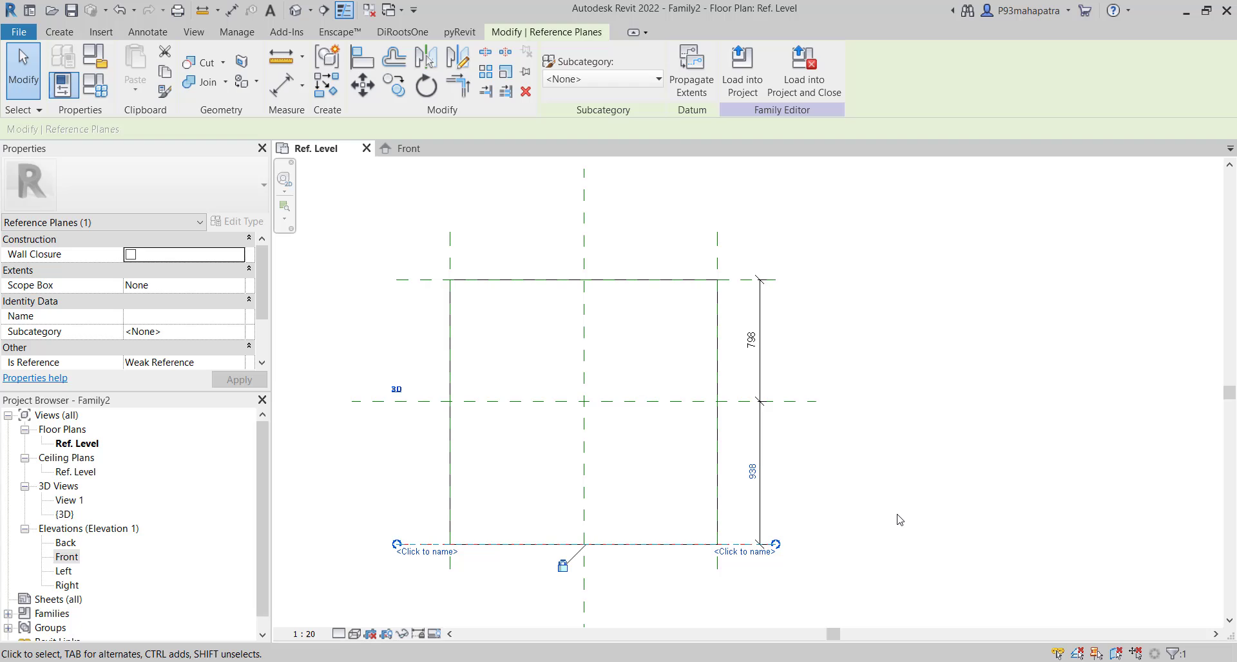
key(Up)
key(Up)
key(Up)
key(Up)
key(Up)
key(Up)
key(Up)
key(Up)
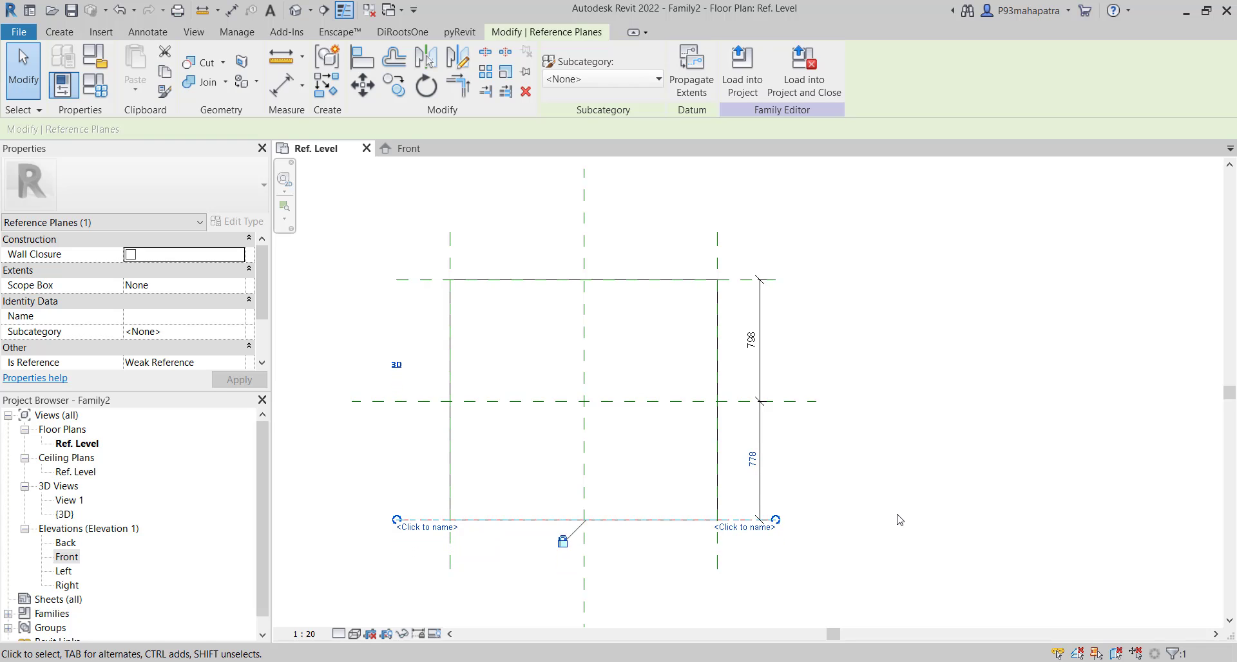
key(Up)
key(Up)
key(Up)
key(Up)
key(Up)
key(Escape)
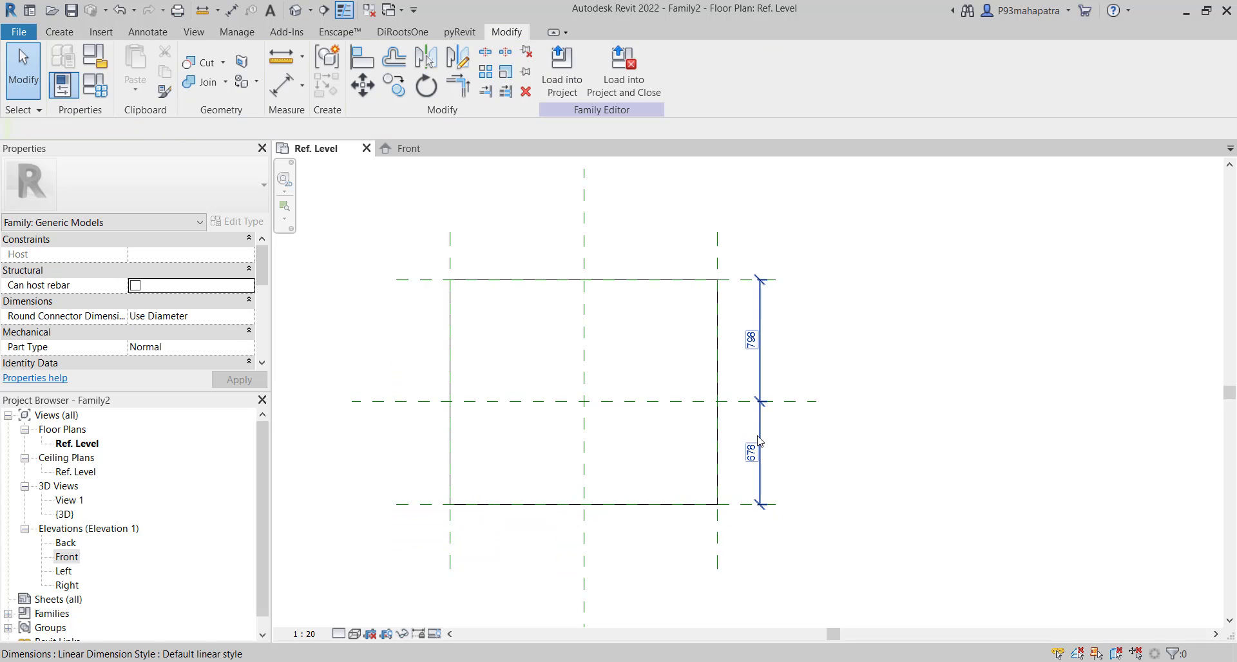
Step: Set both segments of the vertical depth dimension to EQ
click(759, 441)
click(778, 405)
click(927, 412)
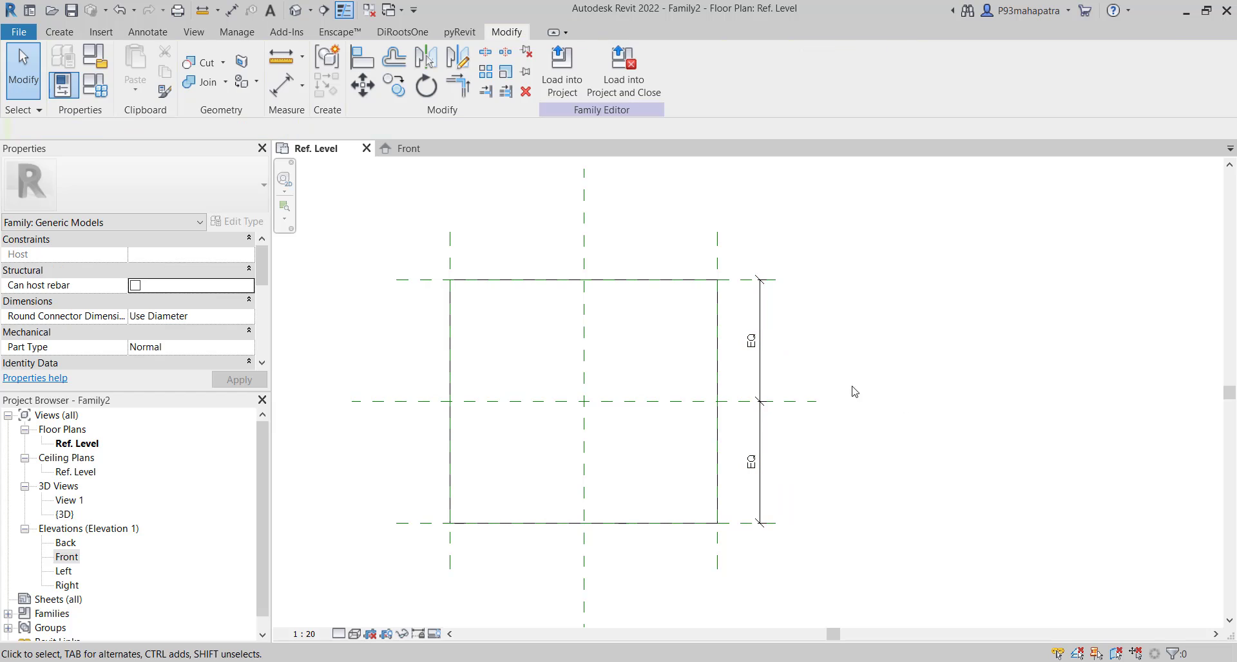
Step: In the Front elevation, align and lock the extrusion's top edge to the upper reference plane
click(407, 148)
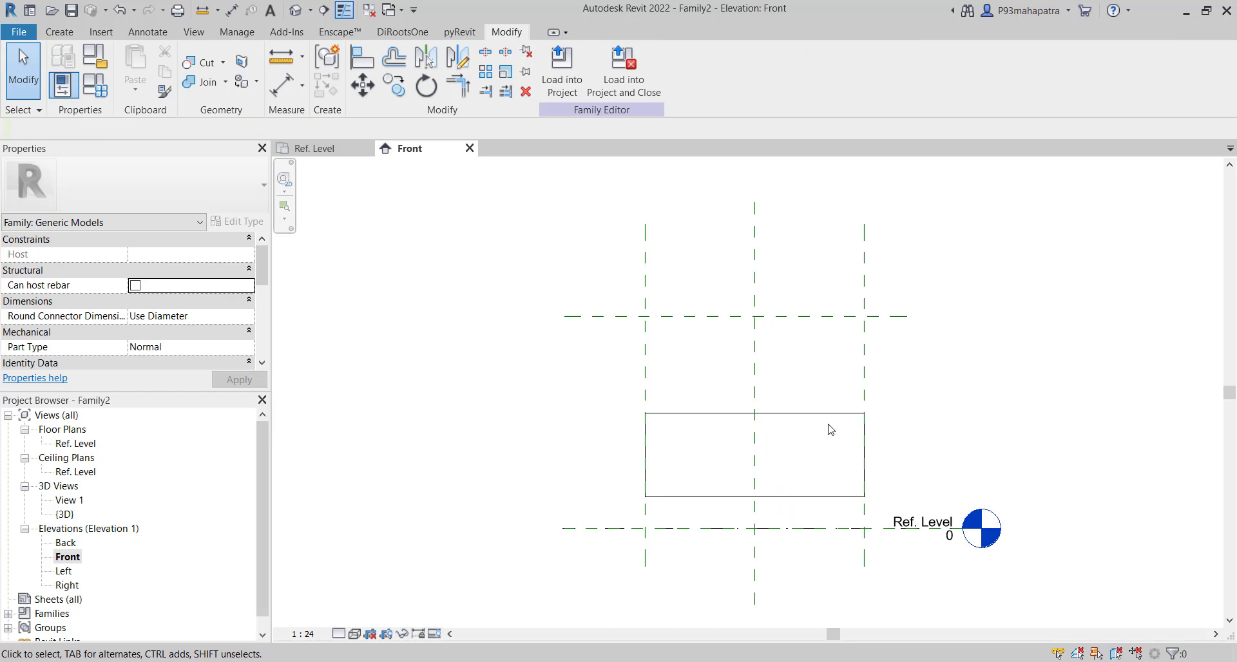
key(a)
key(l)
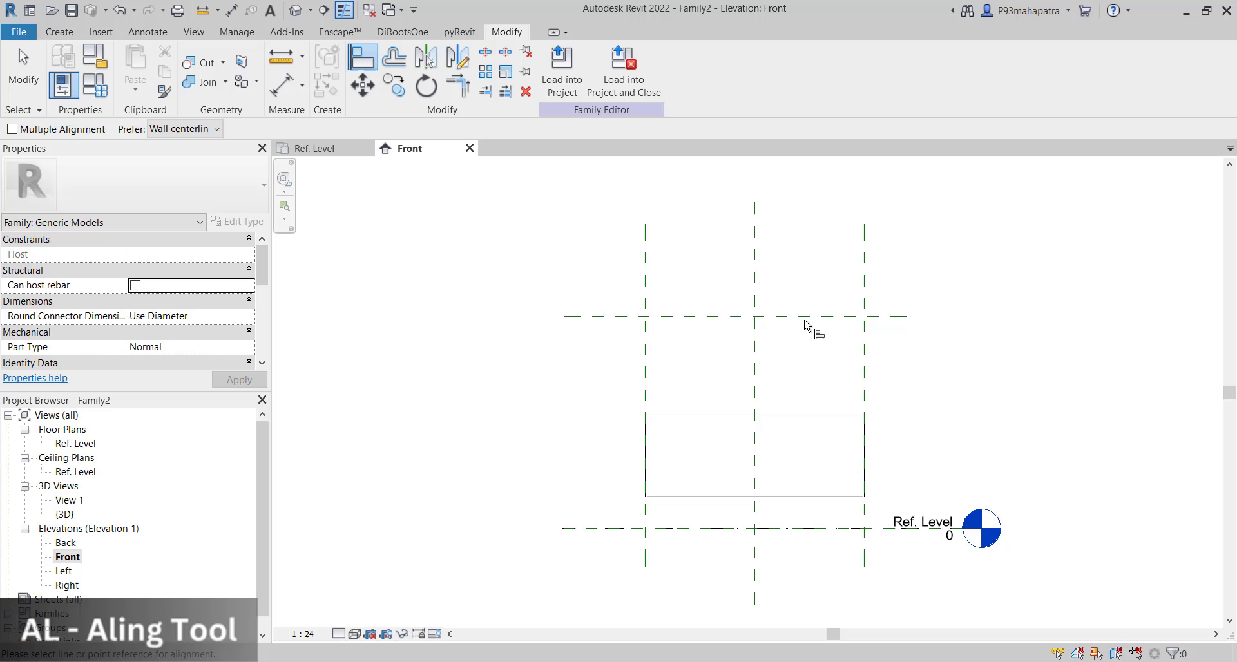
click(803, 317)
click(817, 414)
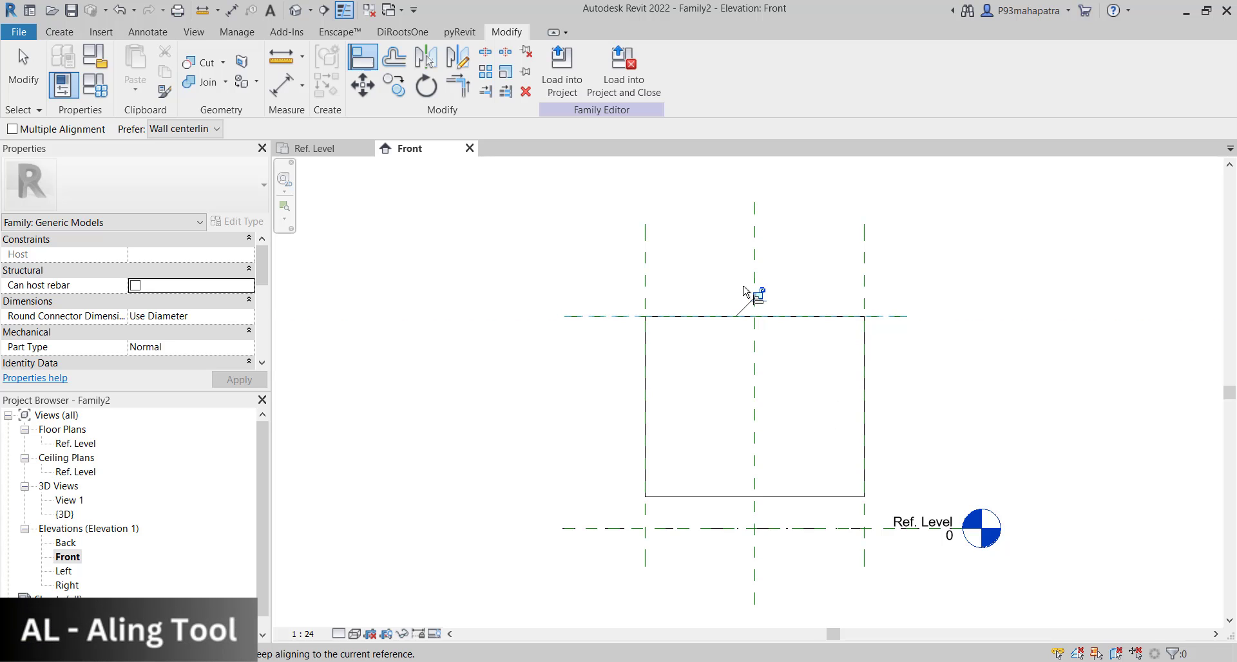
click(758, 293)
Step: Align the extrusion's bottom edge to Ref. Level, then start dimensioning back in the plan
click(642, 530)
click(683, 497)
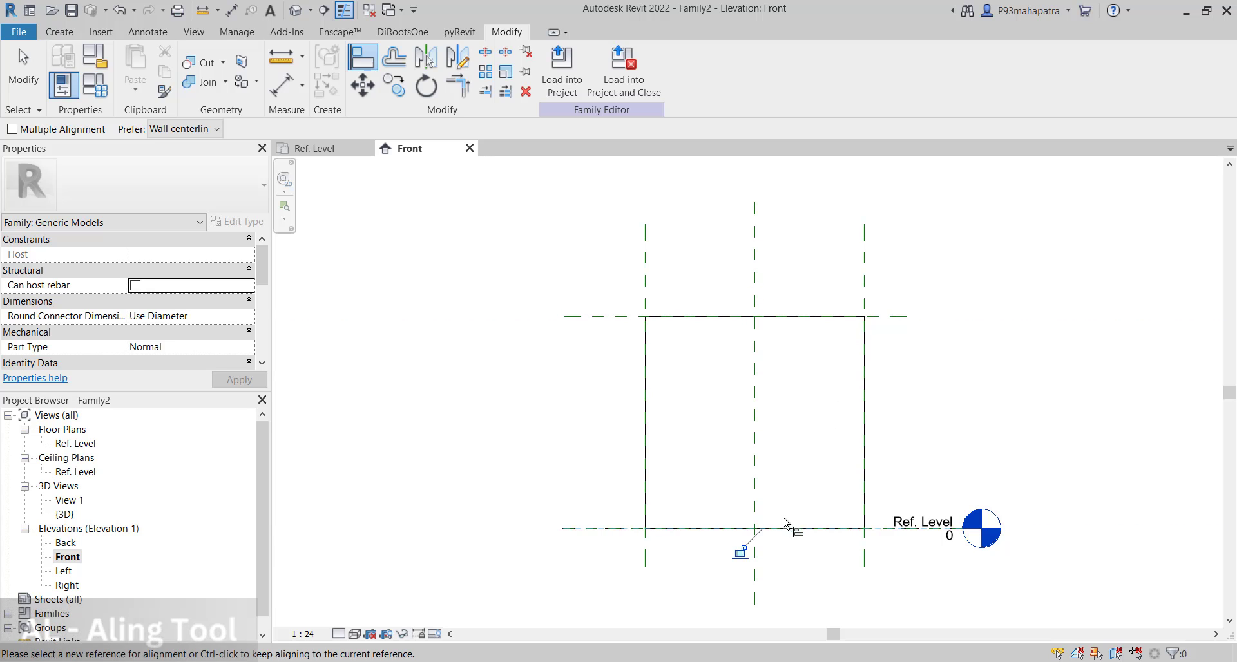
click(317, 150)
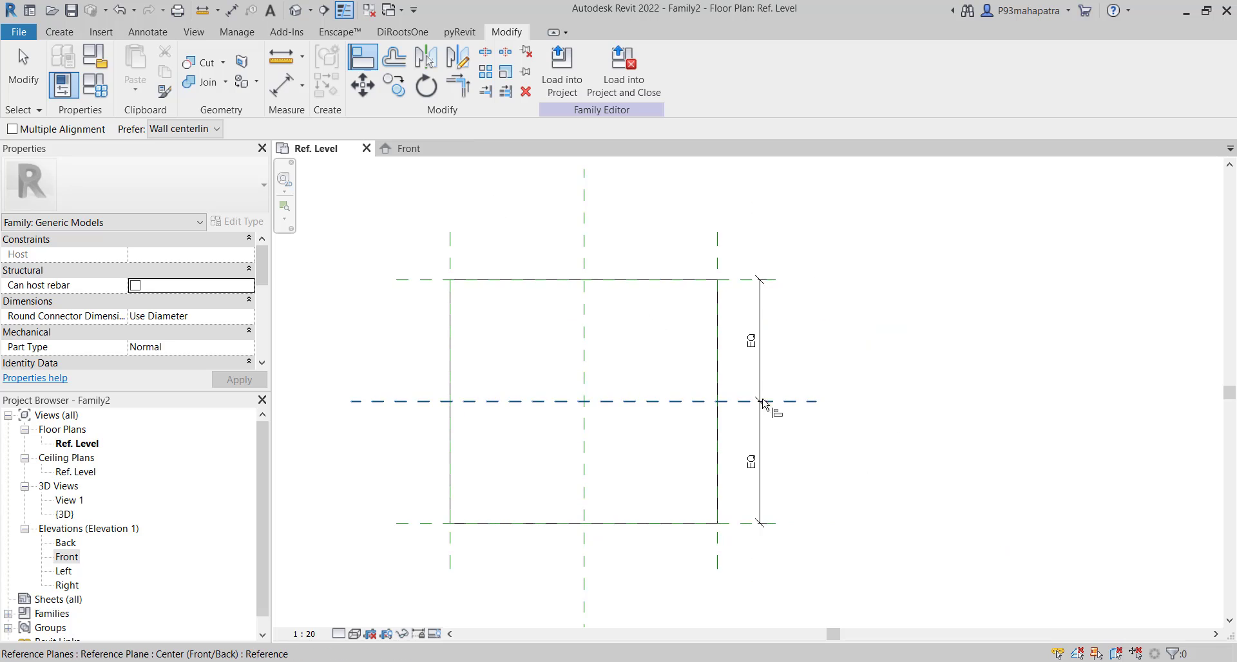
key(Escape)
key(Escape)
key(d)
key(i)
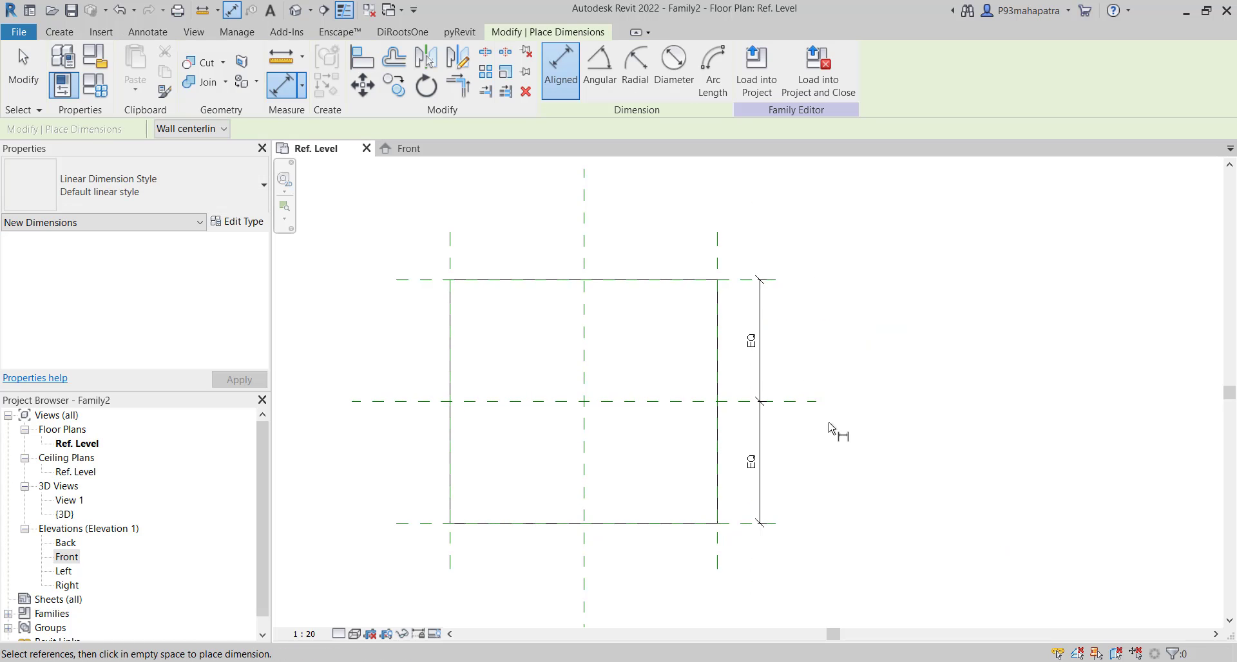
Step: Dimension the overall 1597 depth between the front and back reference planes
click(742, 527)
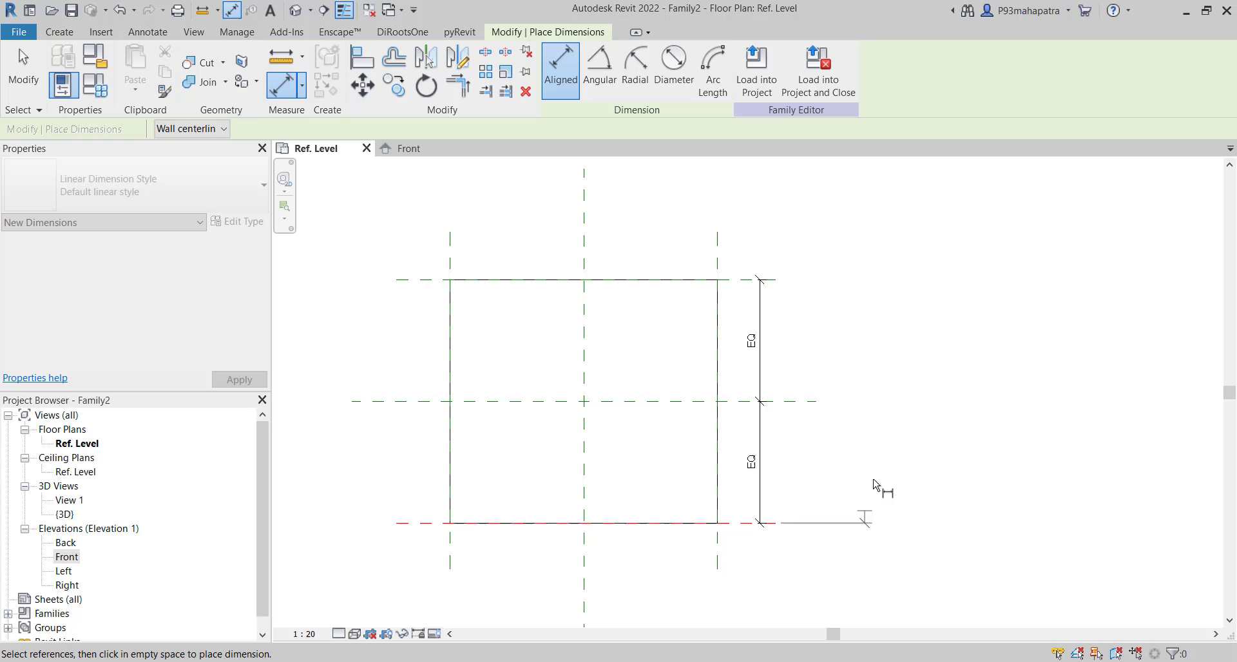
click(740, 280)
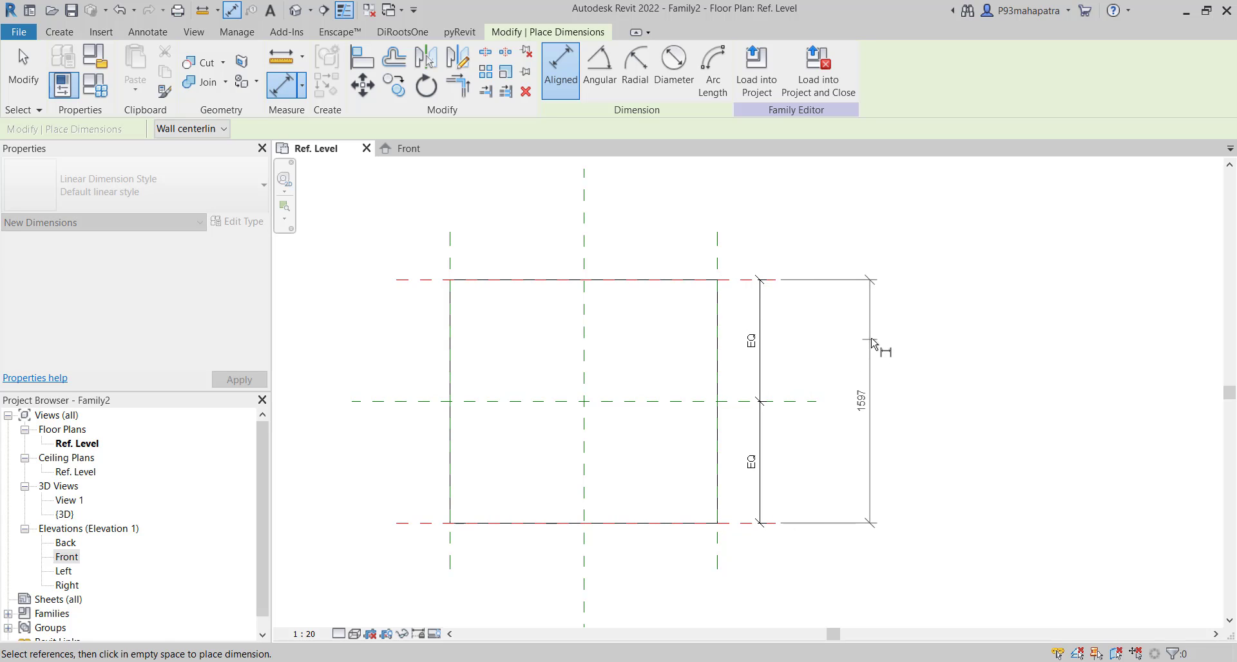
click(871, 344)
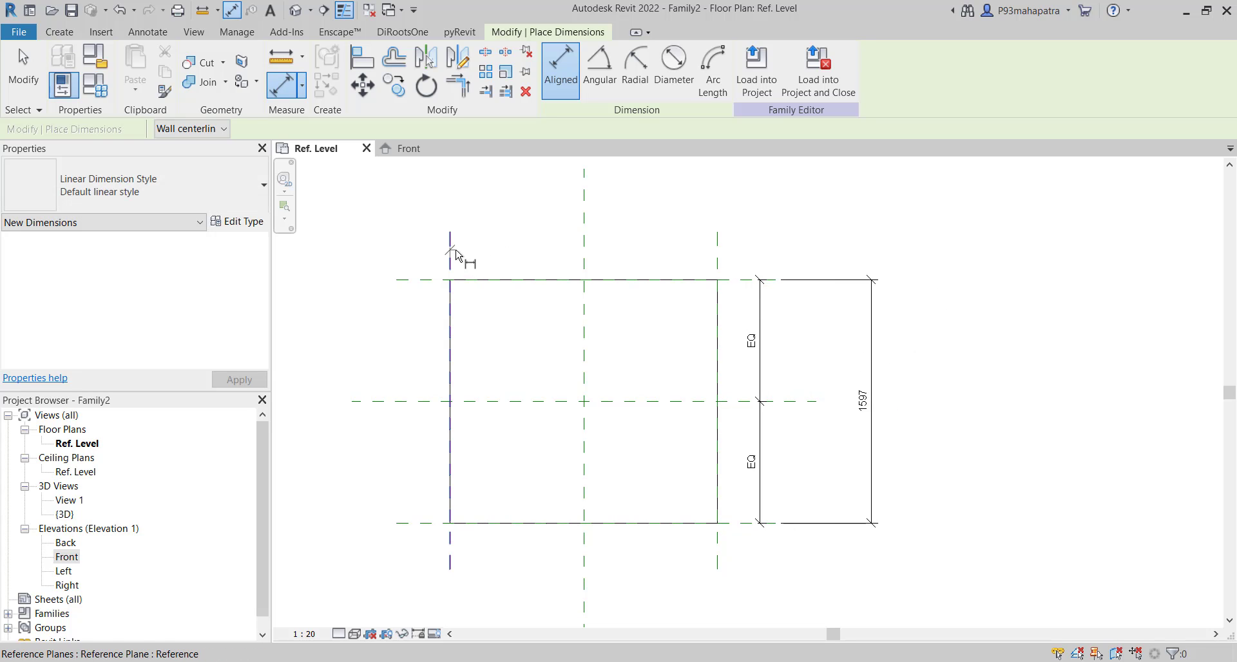
Step: Add an equalised EQ chain dimension across the left, centre and right reference planes
click(450, 254)
click(585, 253)
click(718, 257)
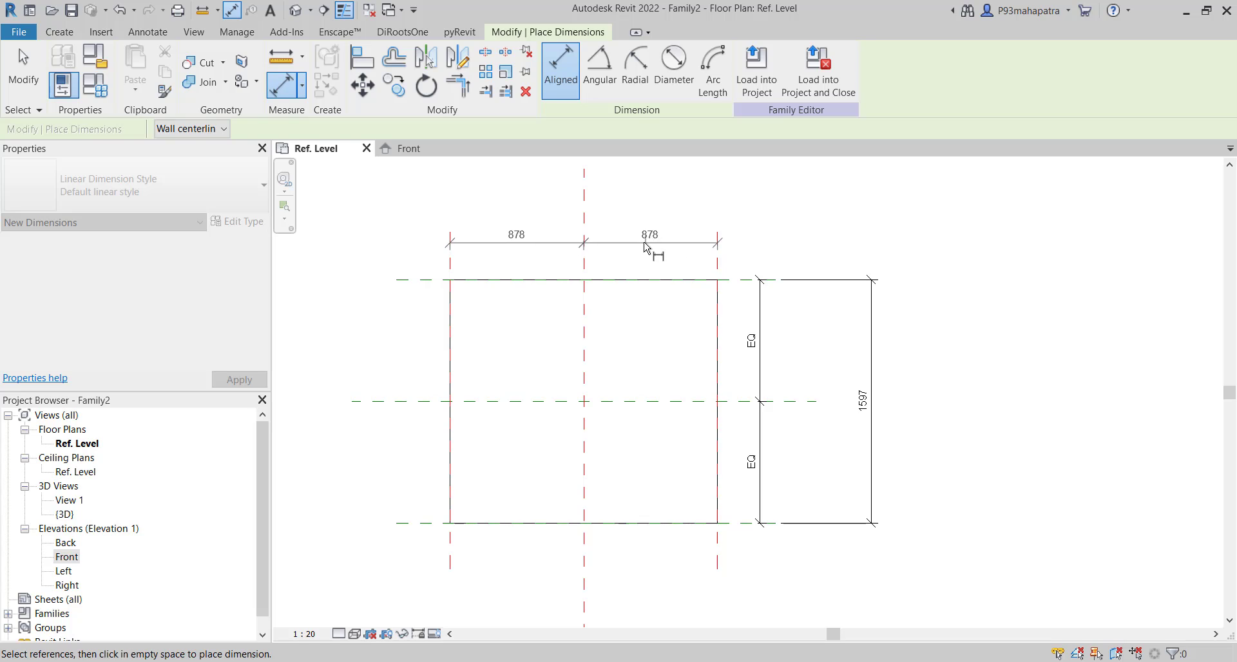
click(648, 243)
click(583, 202)
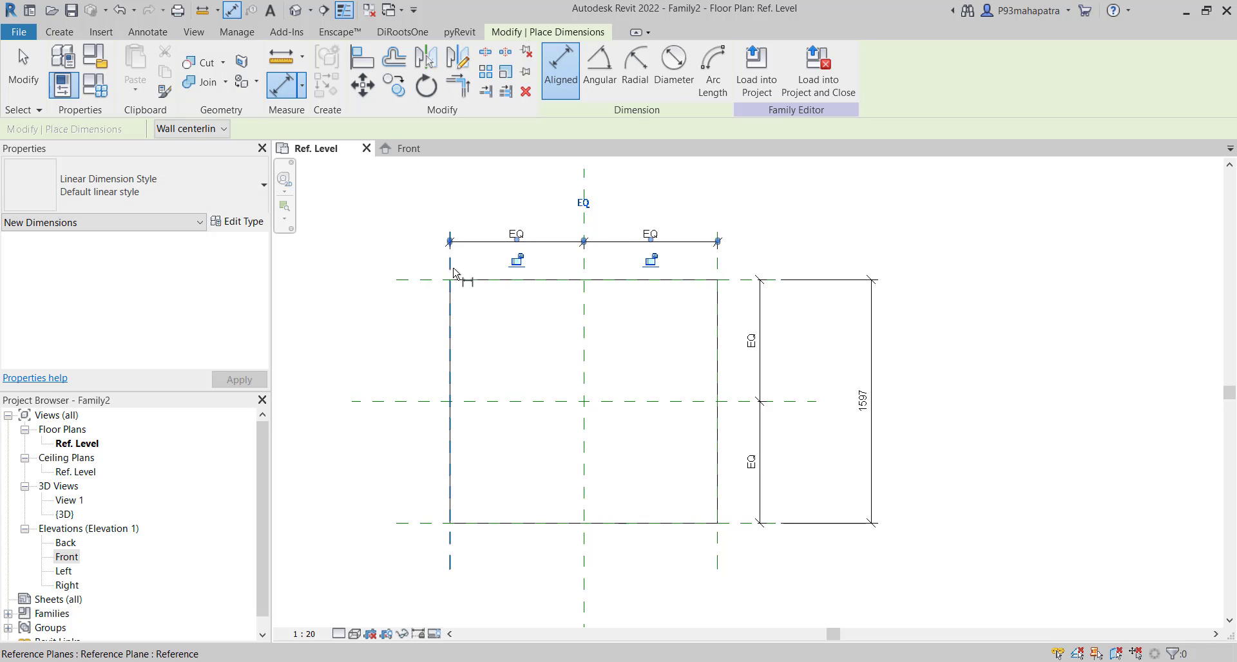
Step: Add the overall 1756 width dimension above the chain and select the 1597 dimension
click(450, 266)
click(731, 261)
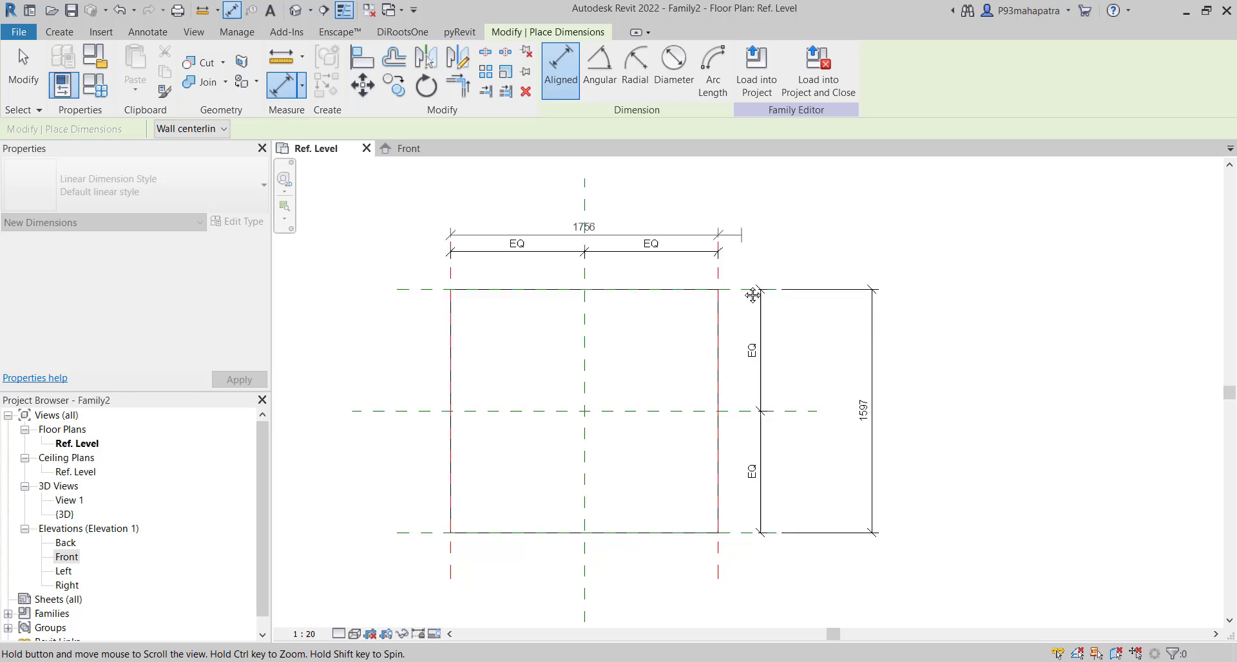
middle_drag(751, 284, 779, 348)
click(802, 343)
key(Escape)
key(Escape)
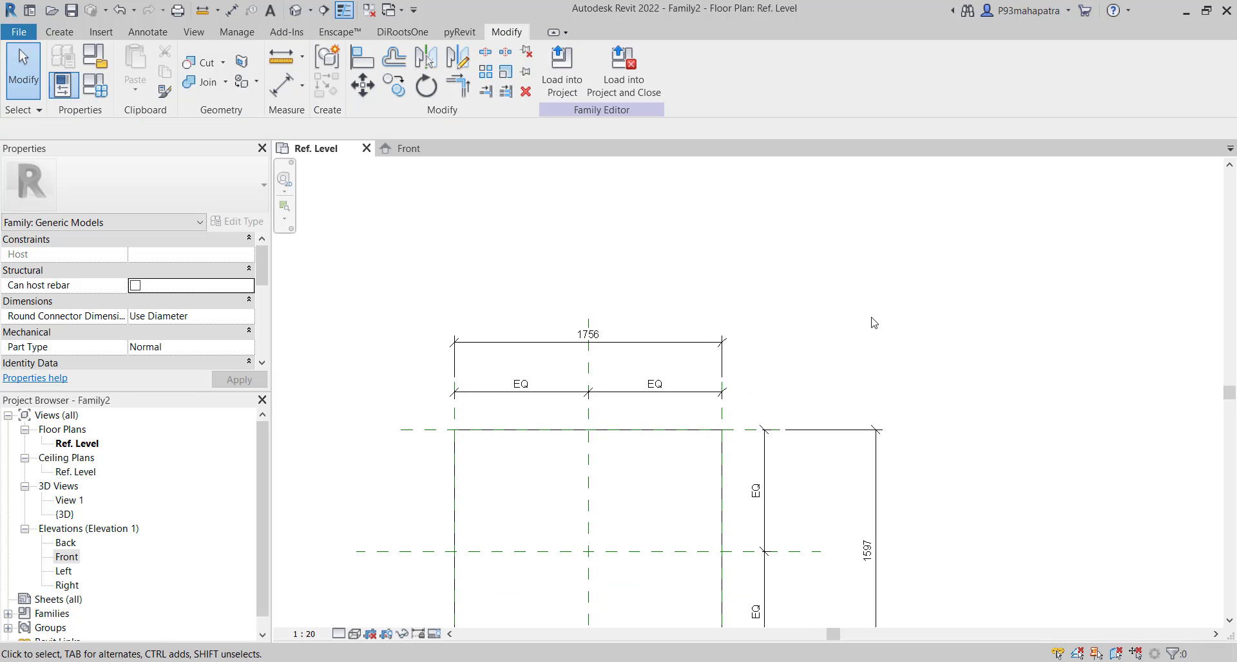
middle_drag(964, 328, 884, 254)
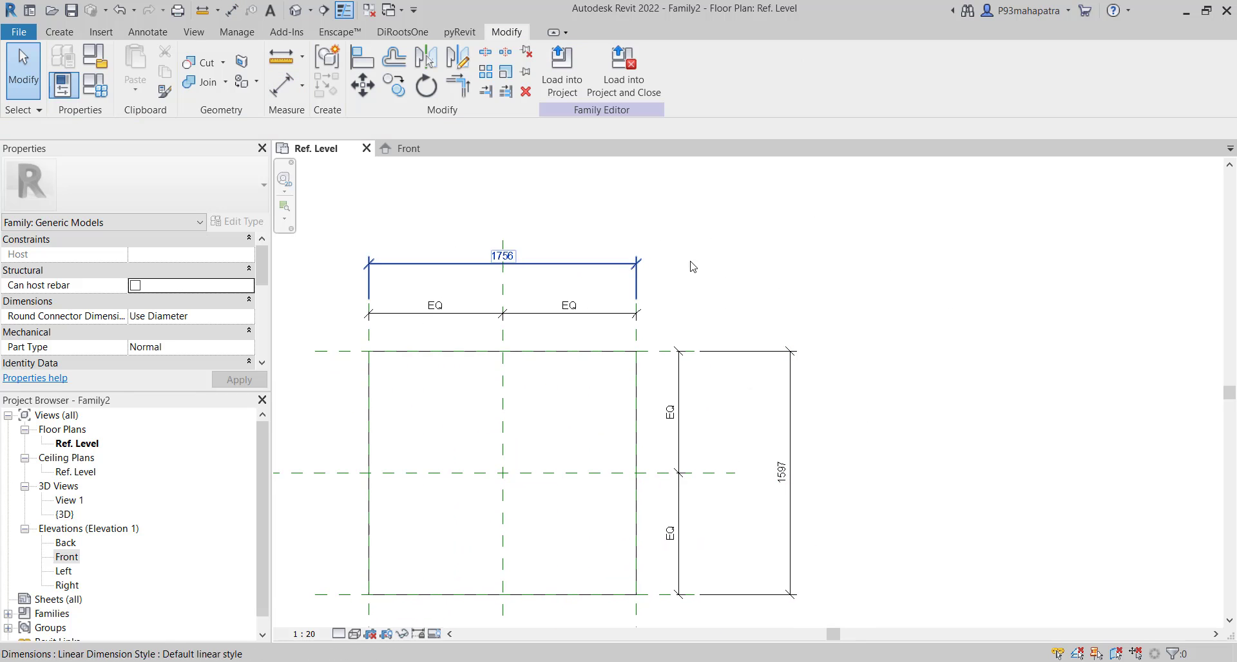
click(793, 361)
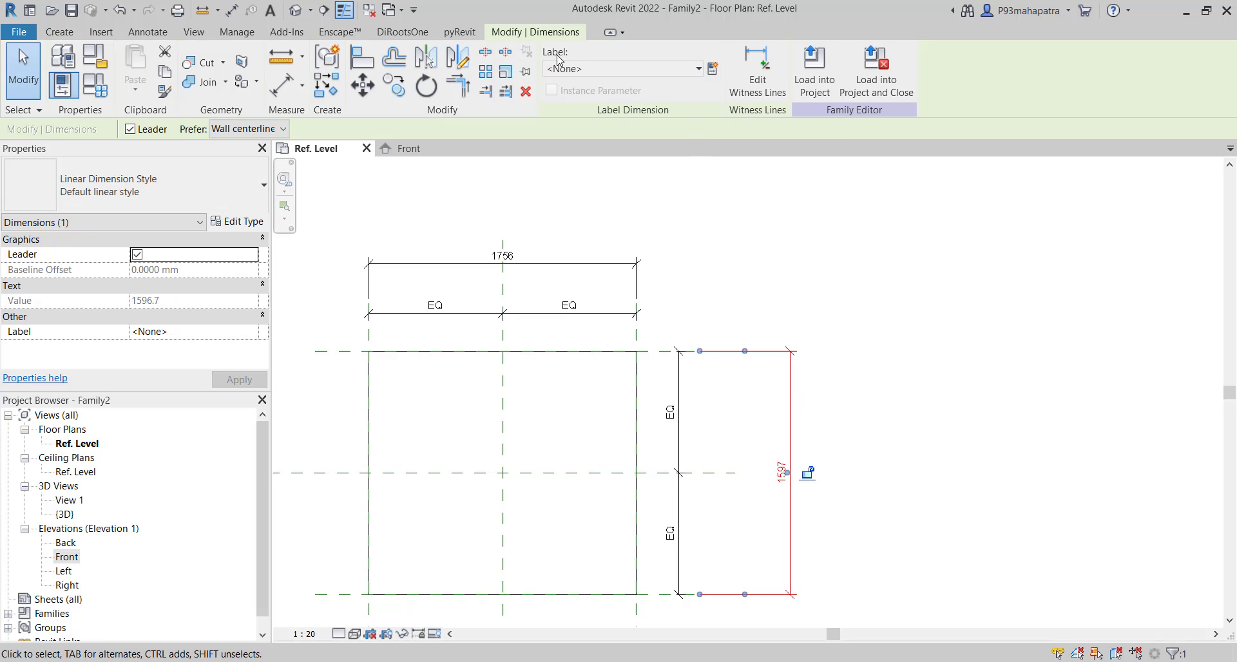
click(713, 69)
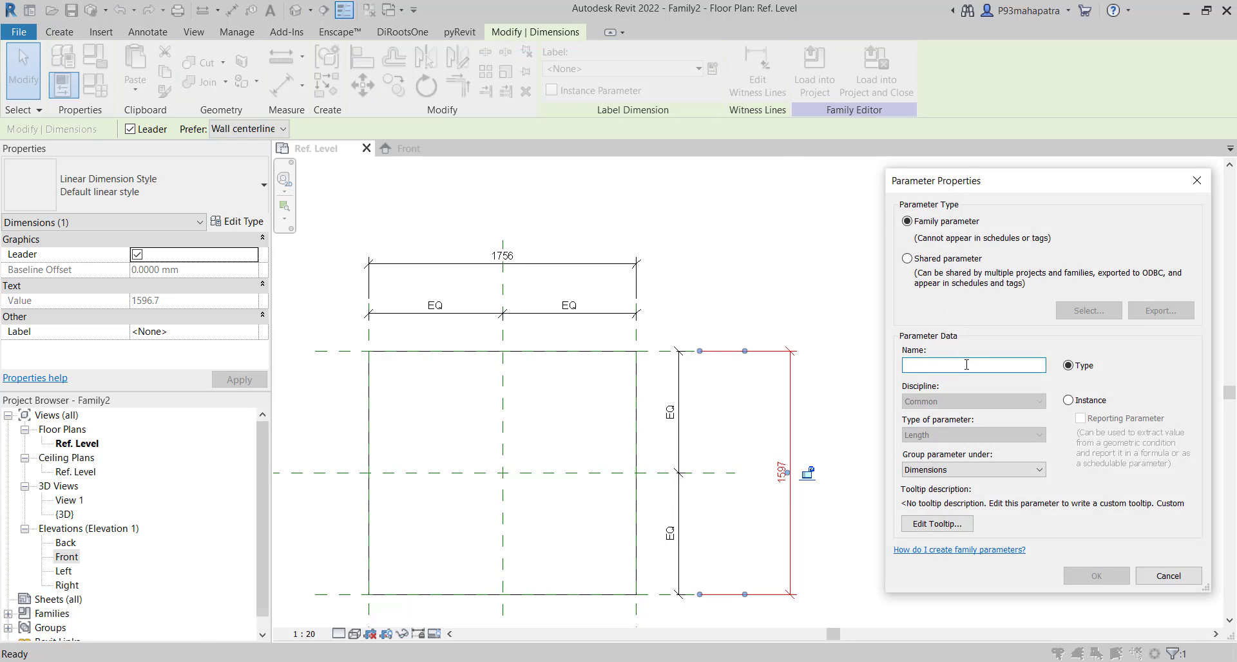
text(Depth)
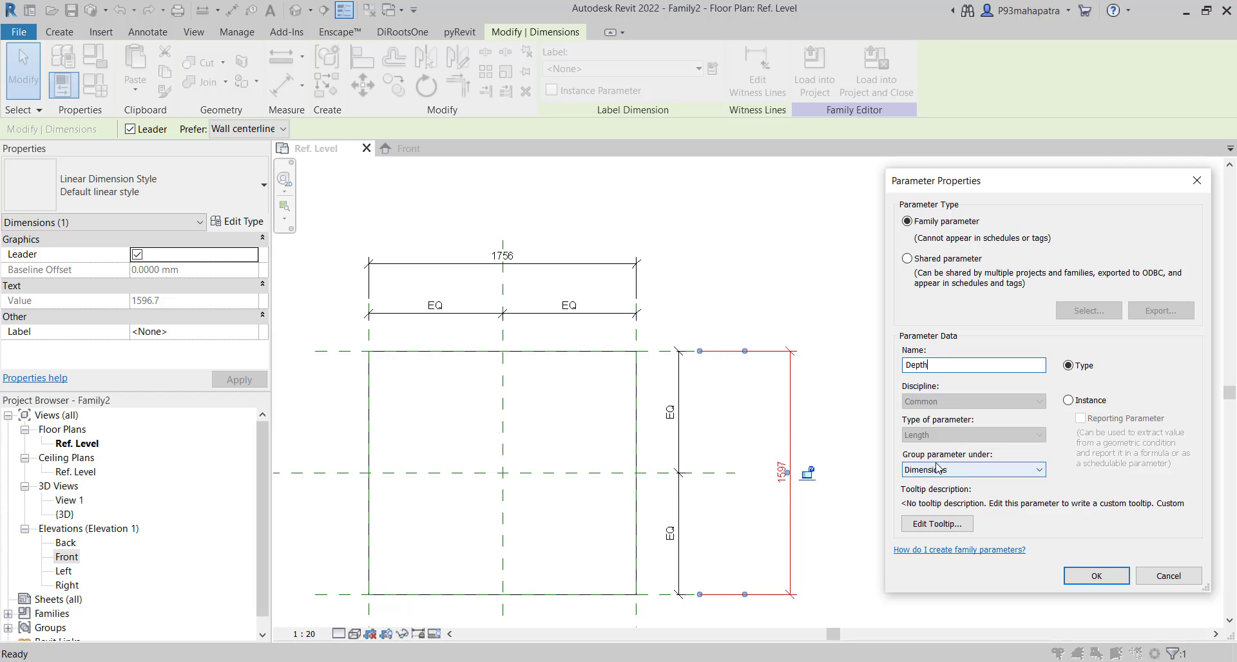
click(1082, 577)
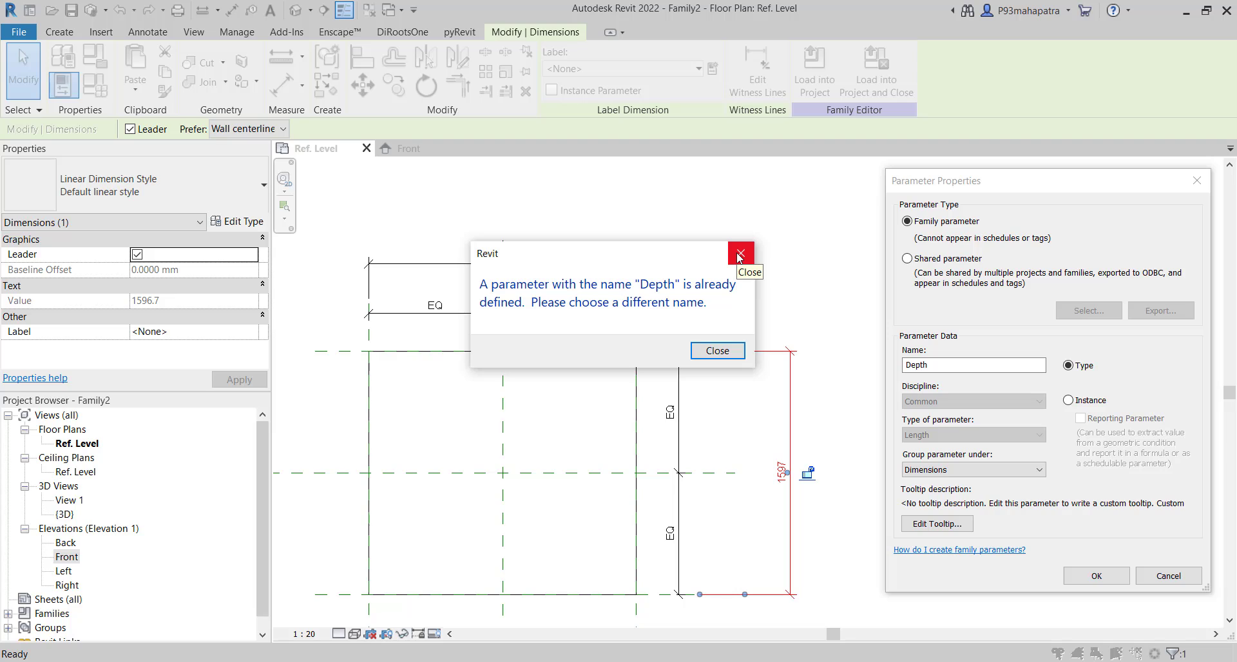
click(739, 258)
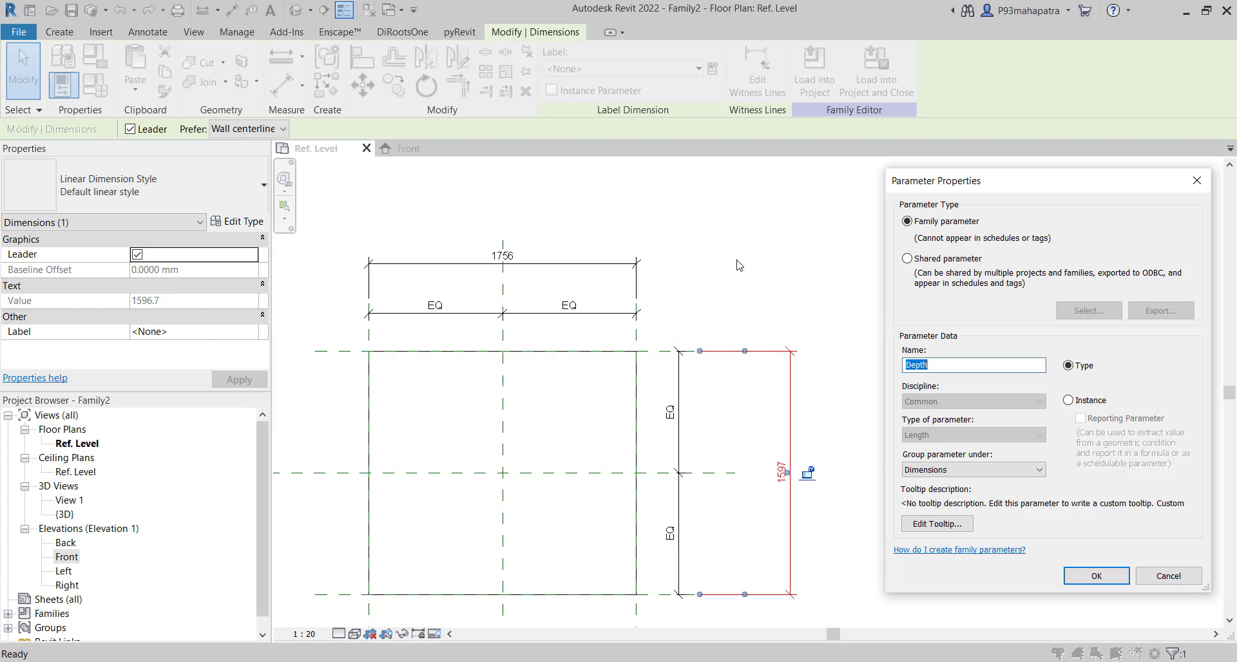
click(1172, 578)
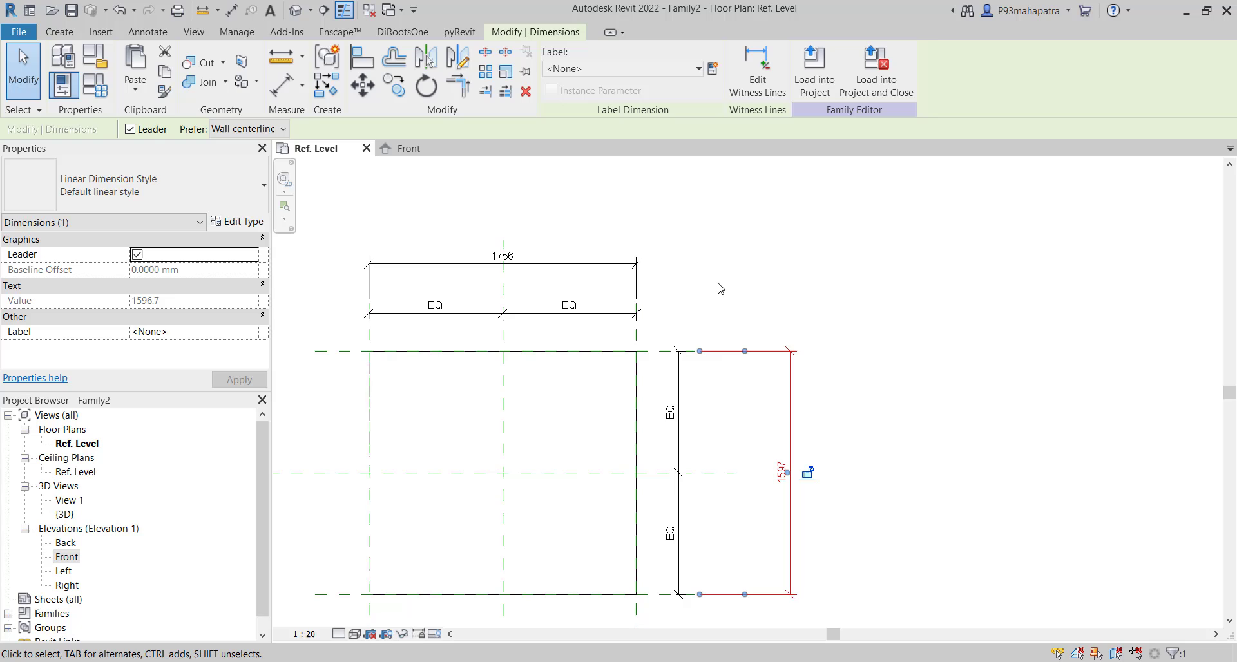
Step: Label the 1597 depth dimension with the Depth parameter
click(797, 332)
click(795, 352)
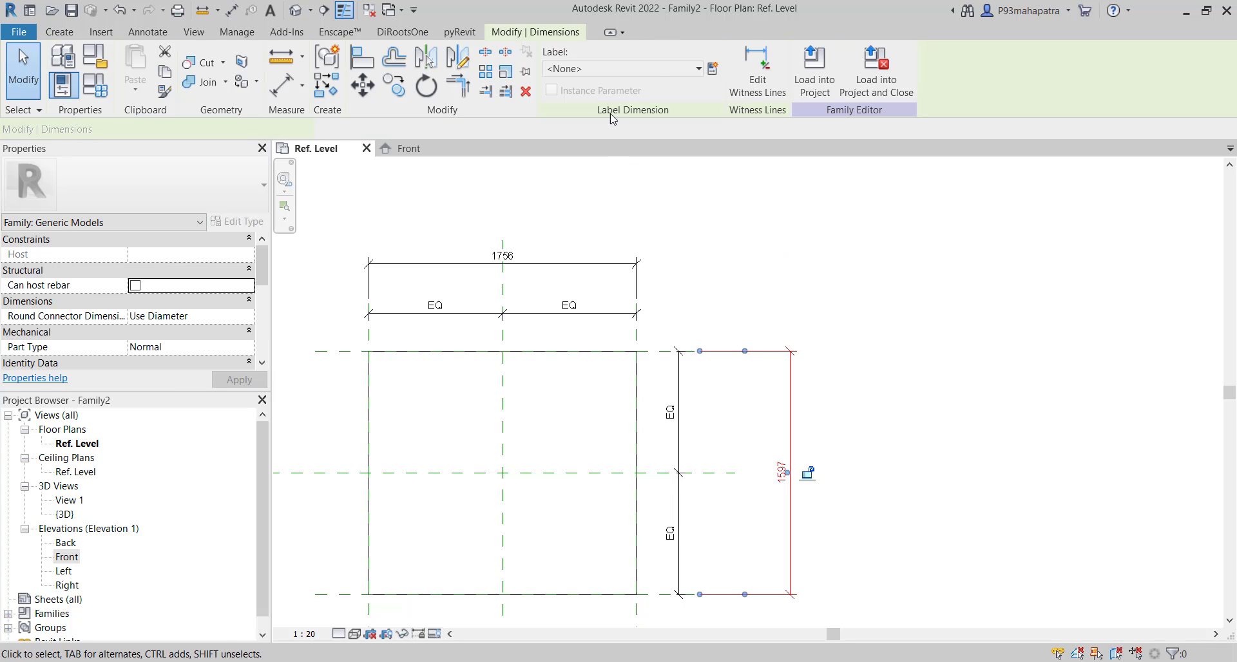
click(656, 67)
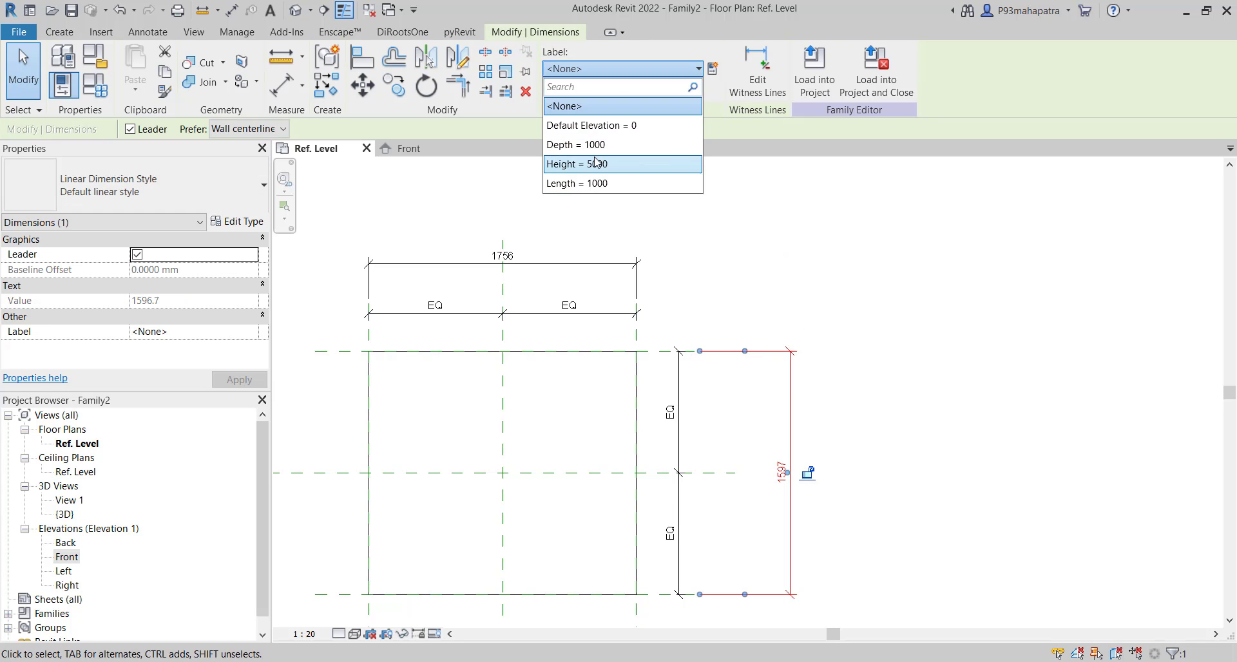
key(Return)
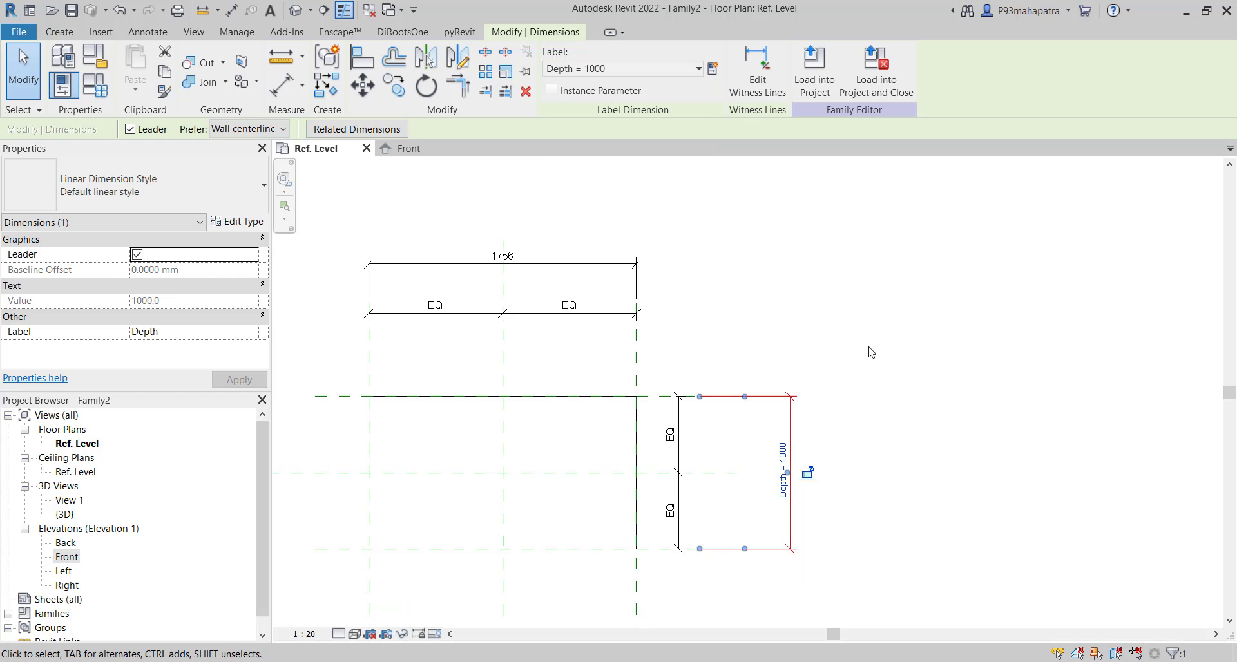
click(875, 350)
Step: Label the 1756 overall width dimension with the Length parameter
click(567, 264)
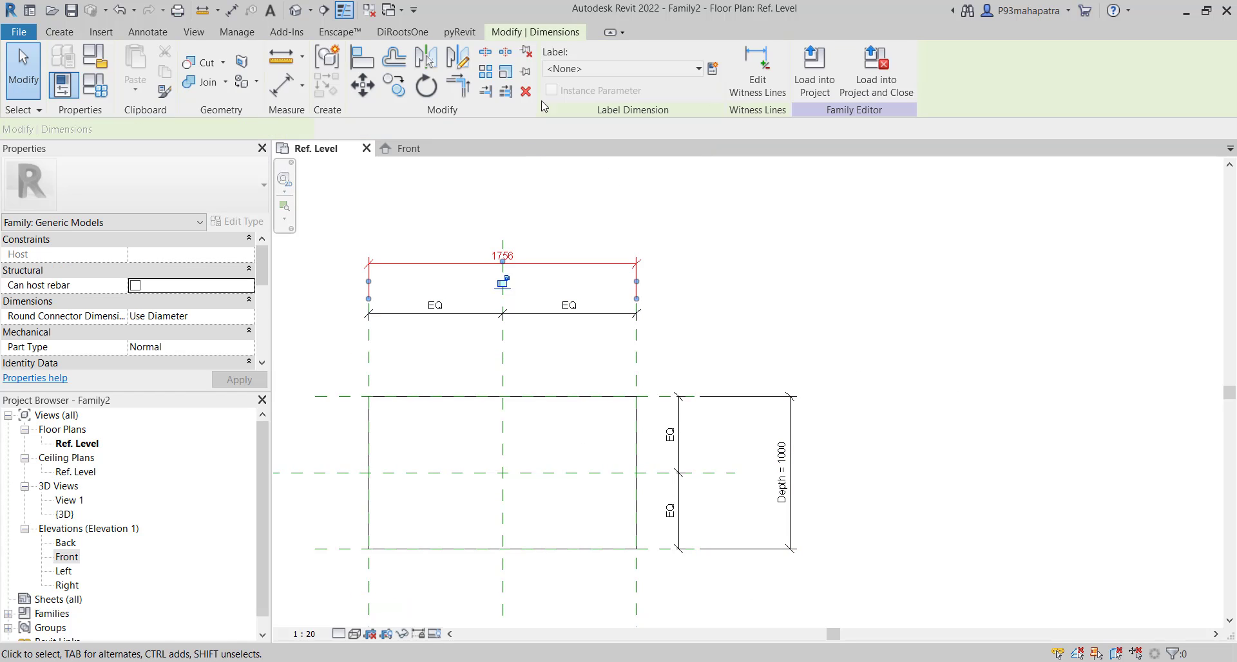
click(618, 72)
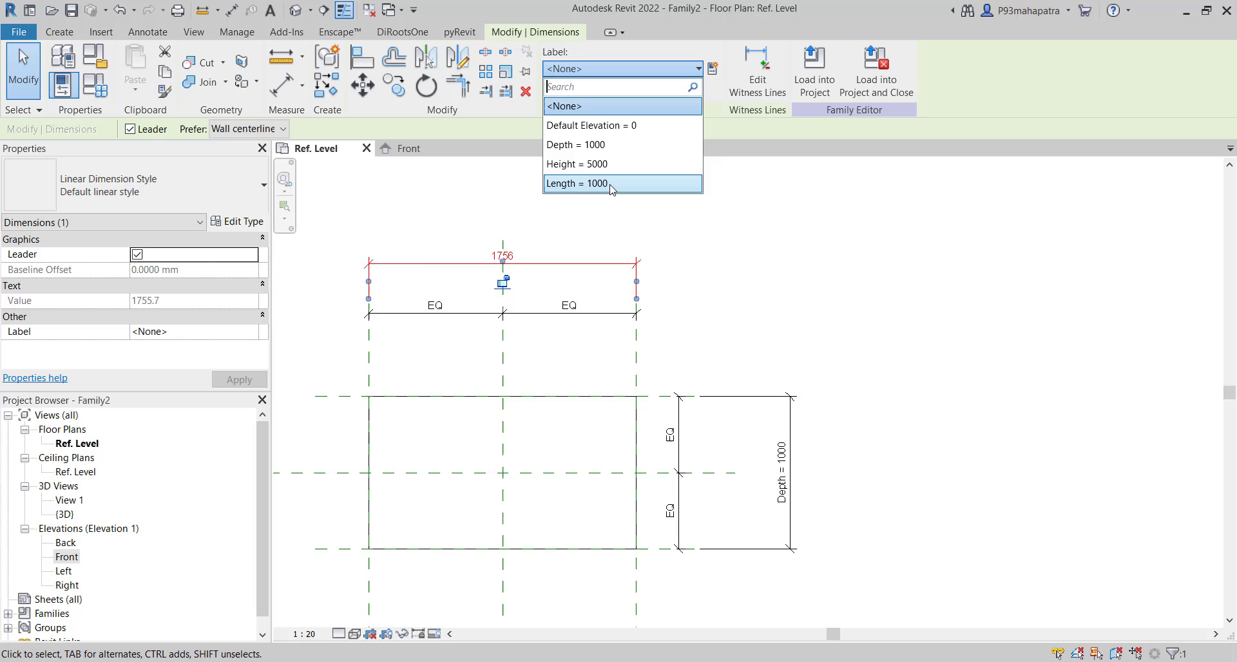
click(580, 183)
click(891, 268)
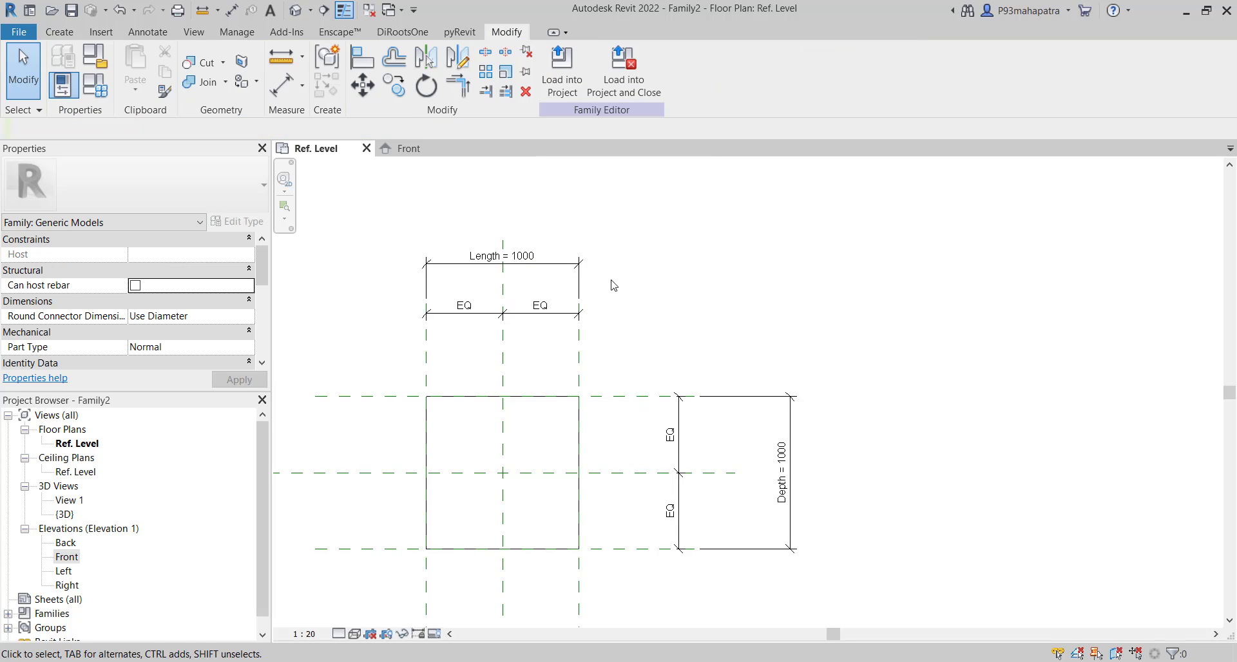
Step: In the Front elevation, dimension from Ref. Level to the top reference plane with DI
click(414, 150)
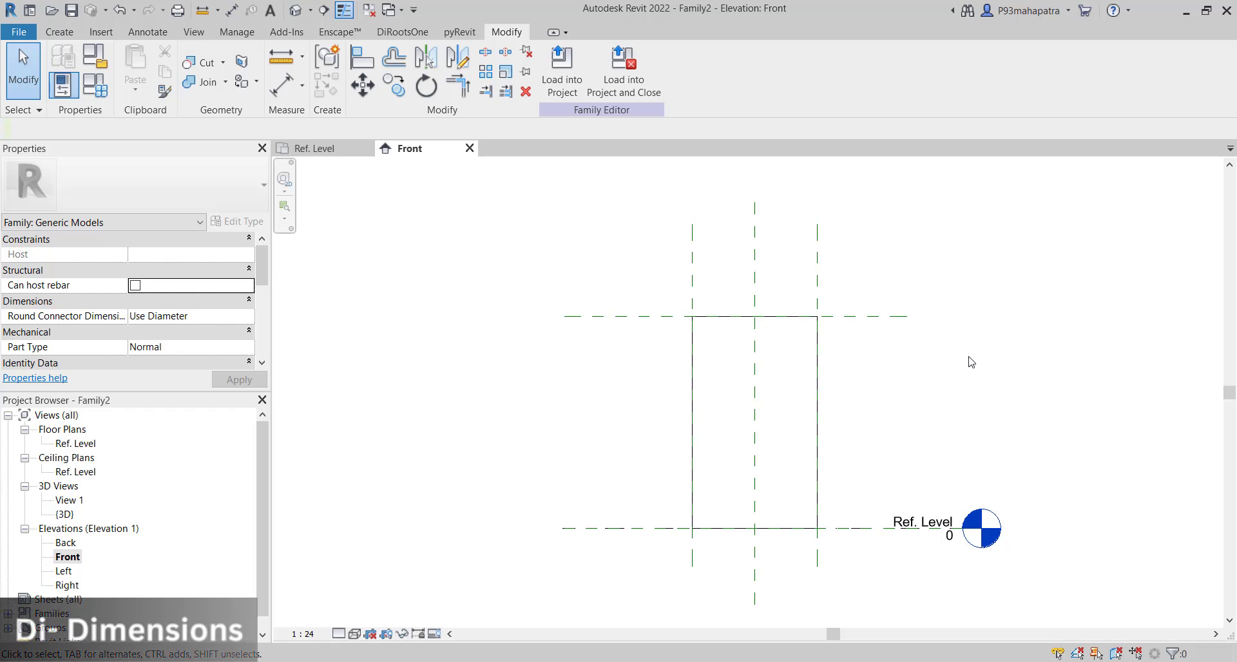
key(d)
key(i)
click(852, 529)
click(853, 317)
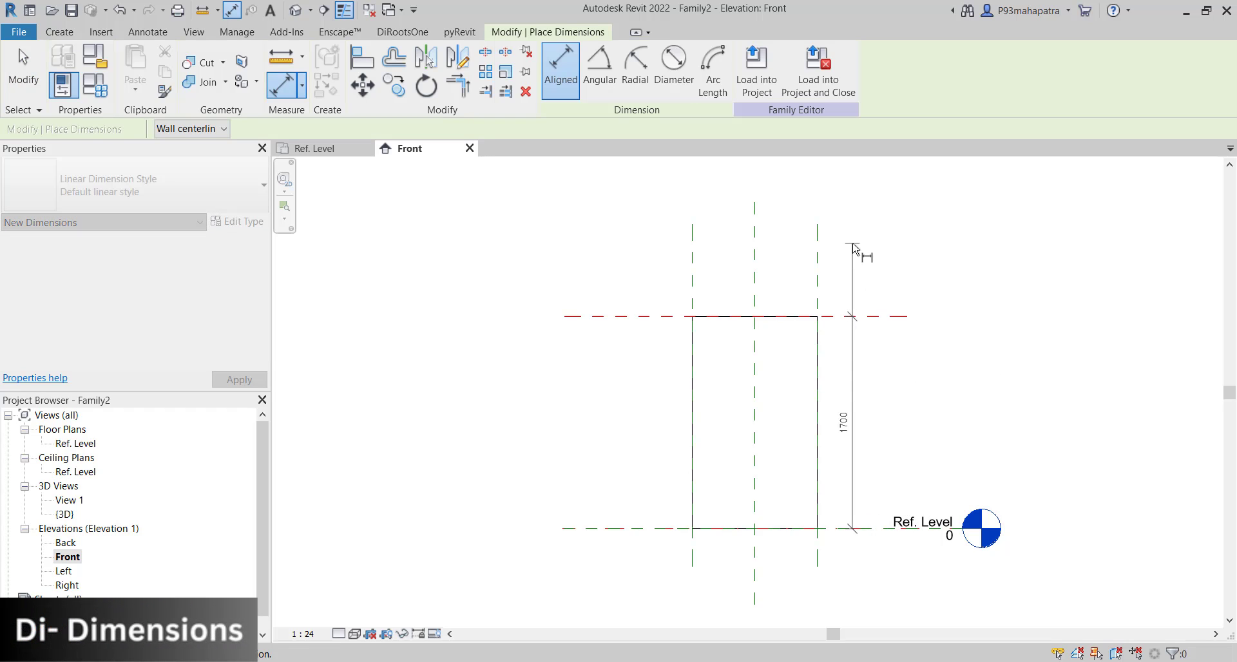
click(855, 361)
key(Escape)
Step: Label the vertical dimension Height, stretching the box to 5000
click(567, 70)
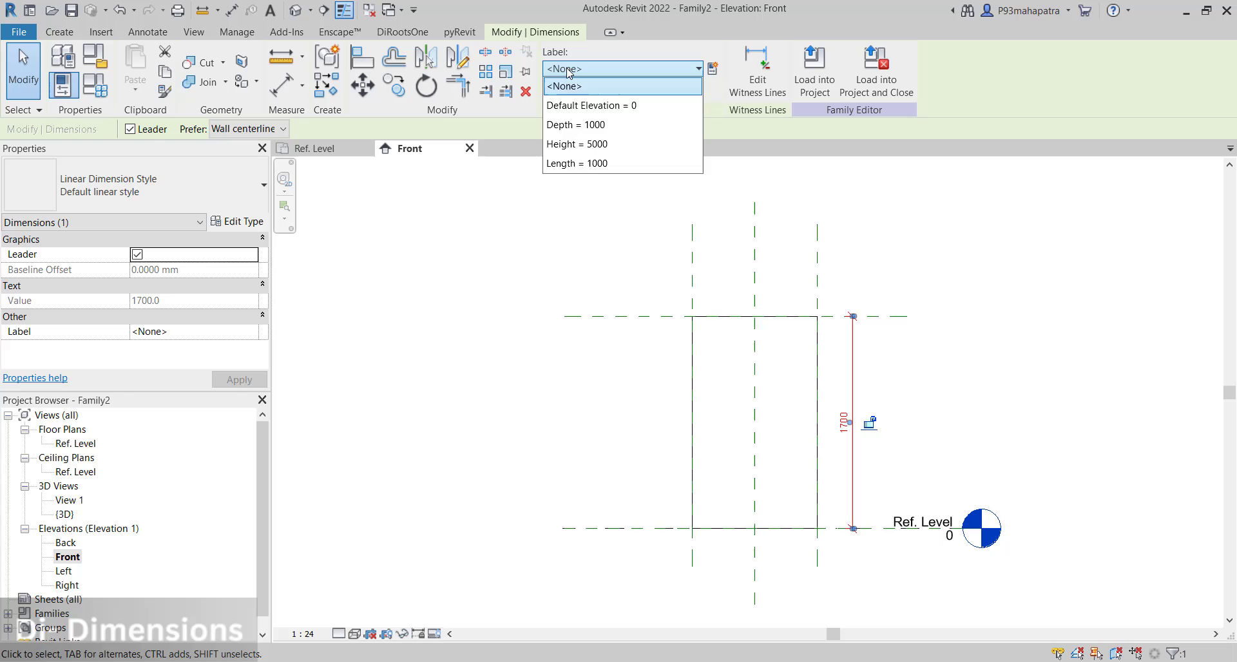
click(605, 164)
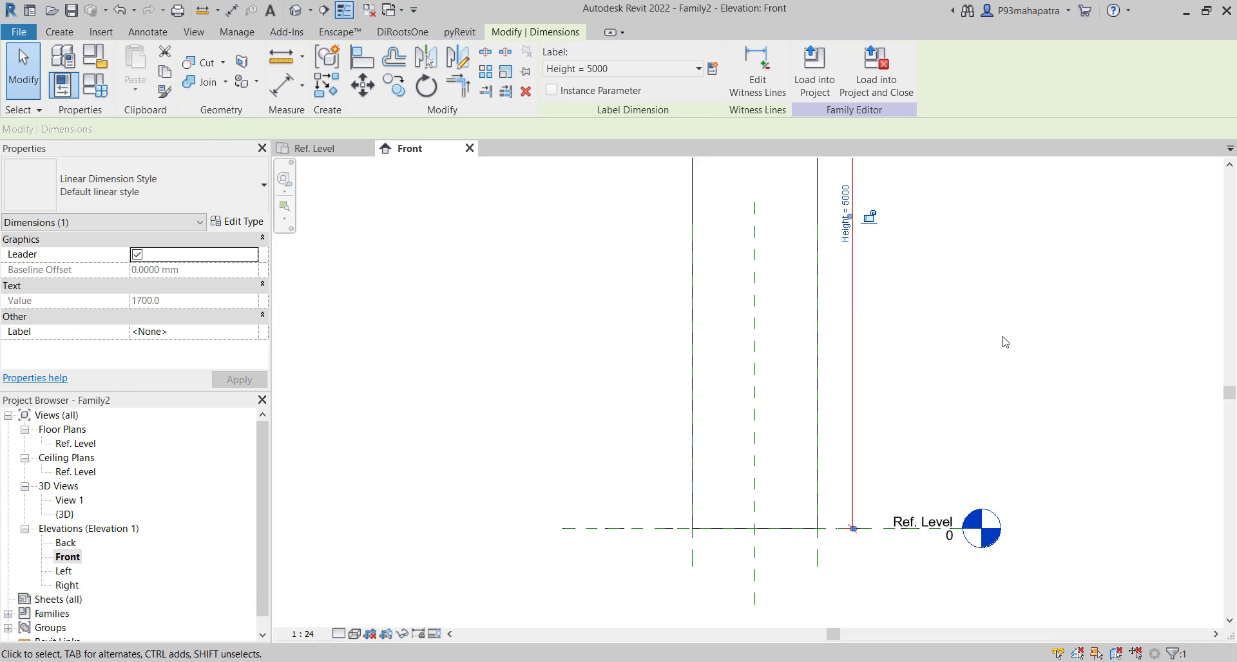
click(864, 337)
scroll(947, 442, down, 3)
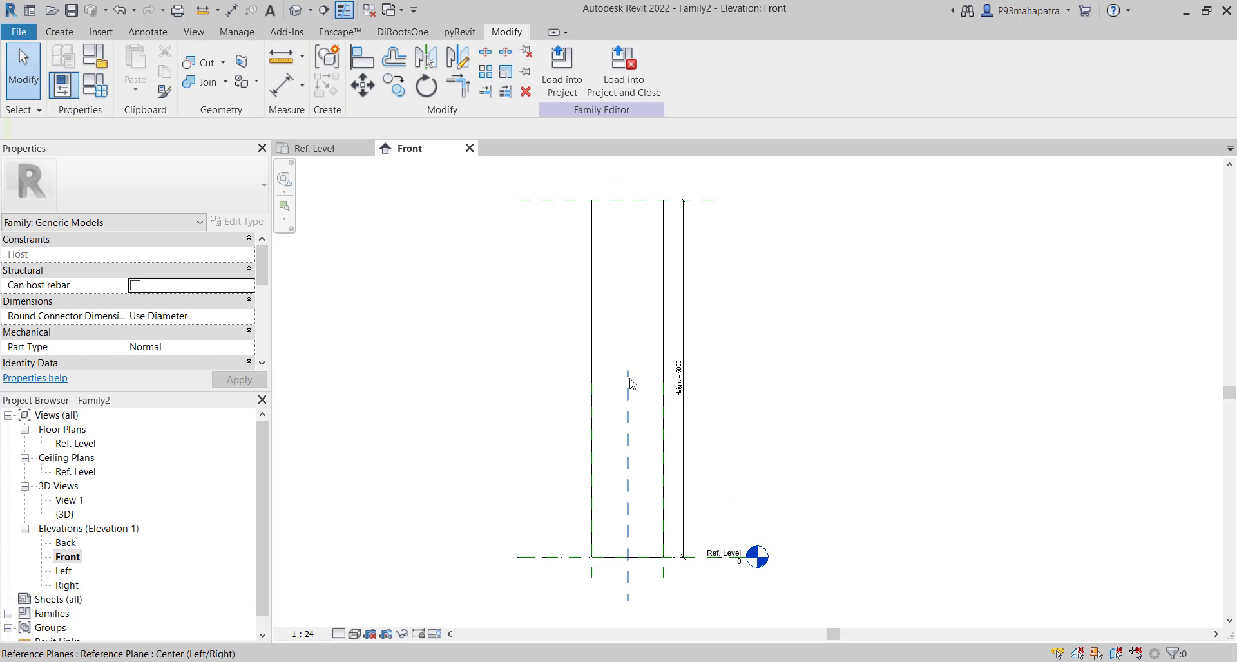
click(629, 387)
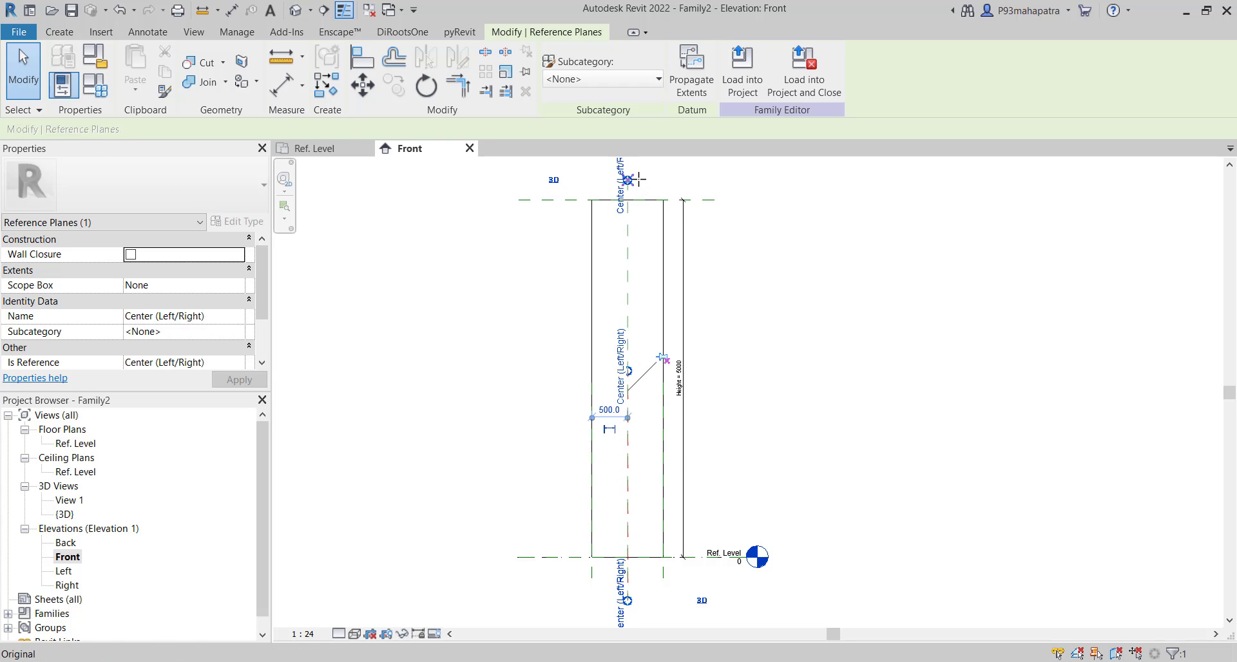
click(797, 355)
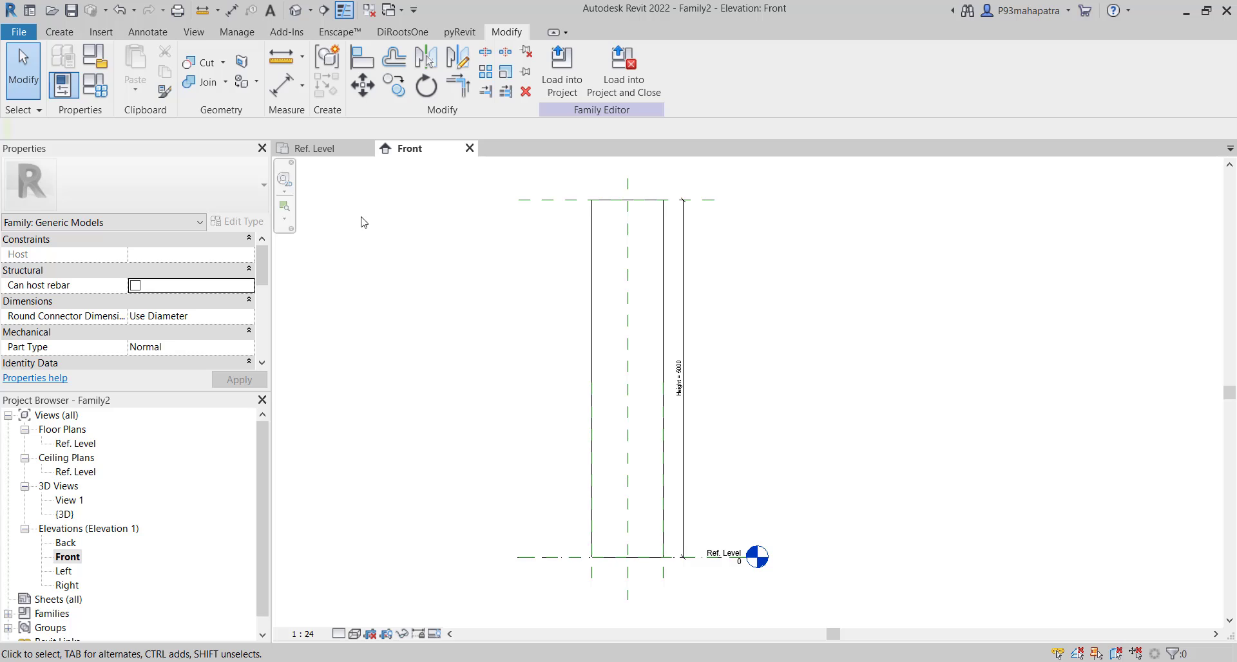
click(95, 86)
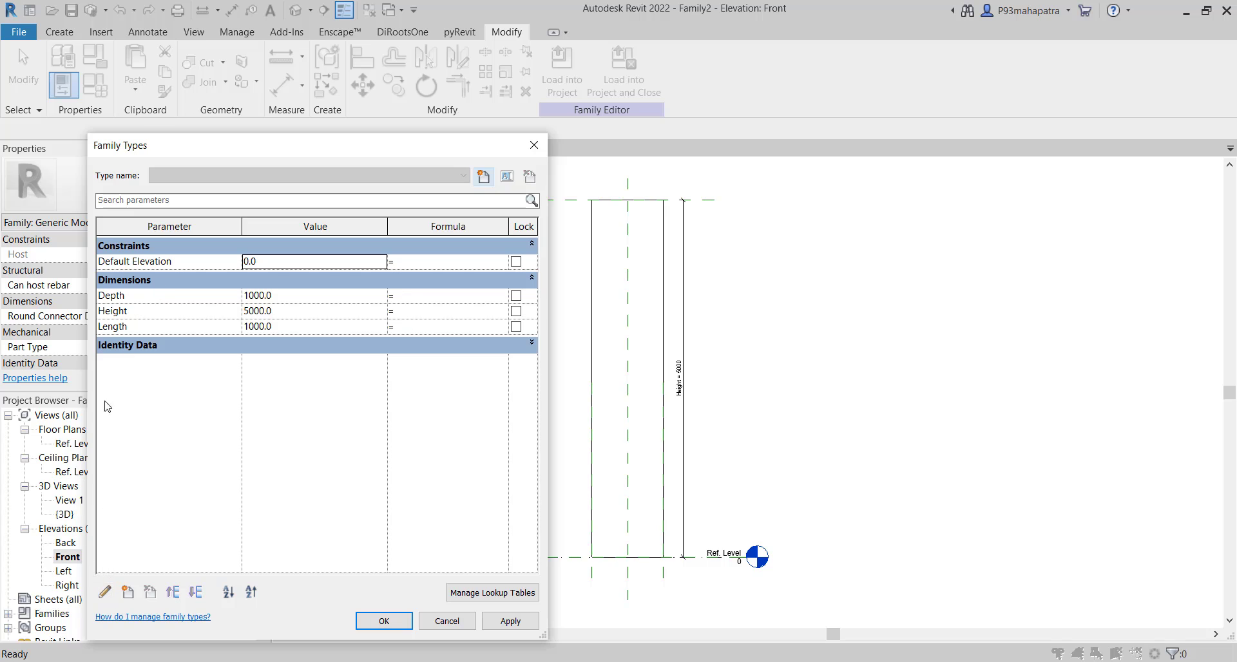
click(105, 298)
click(105, 591)
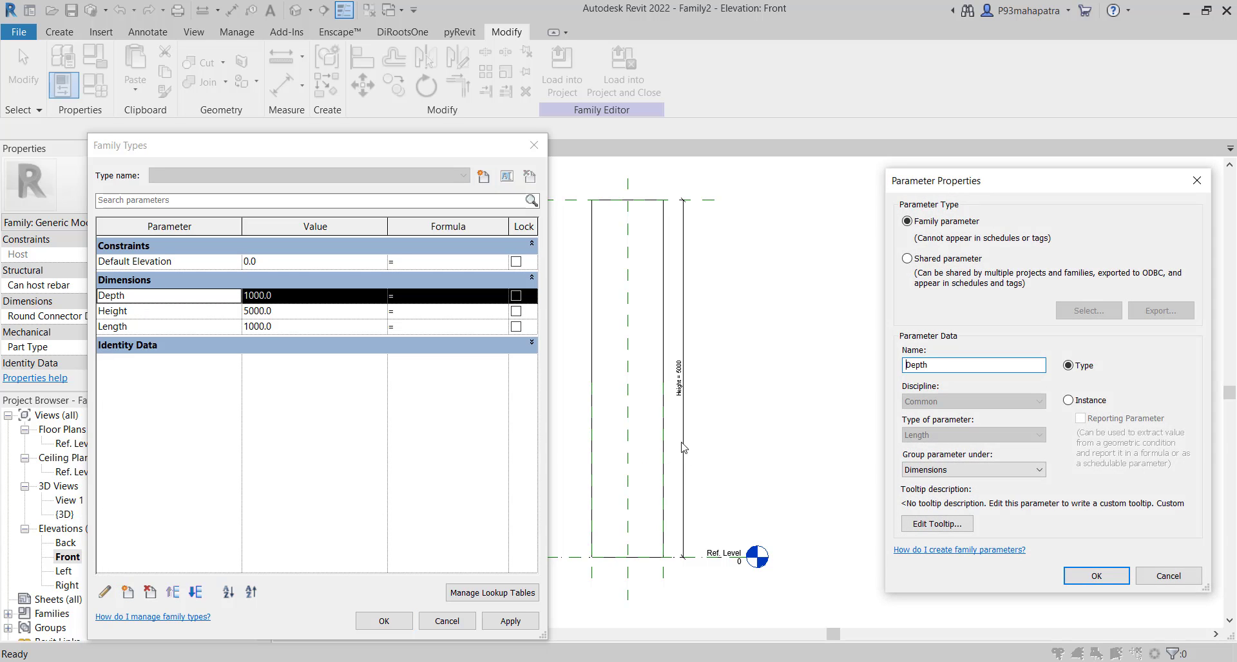
click(952, 470)
scroll(966, 386, down, 1)
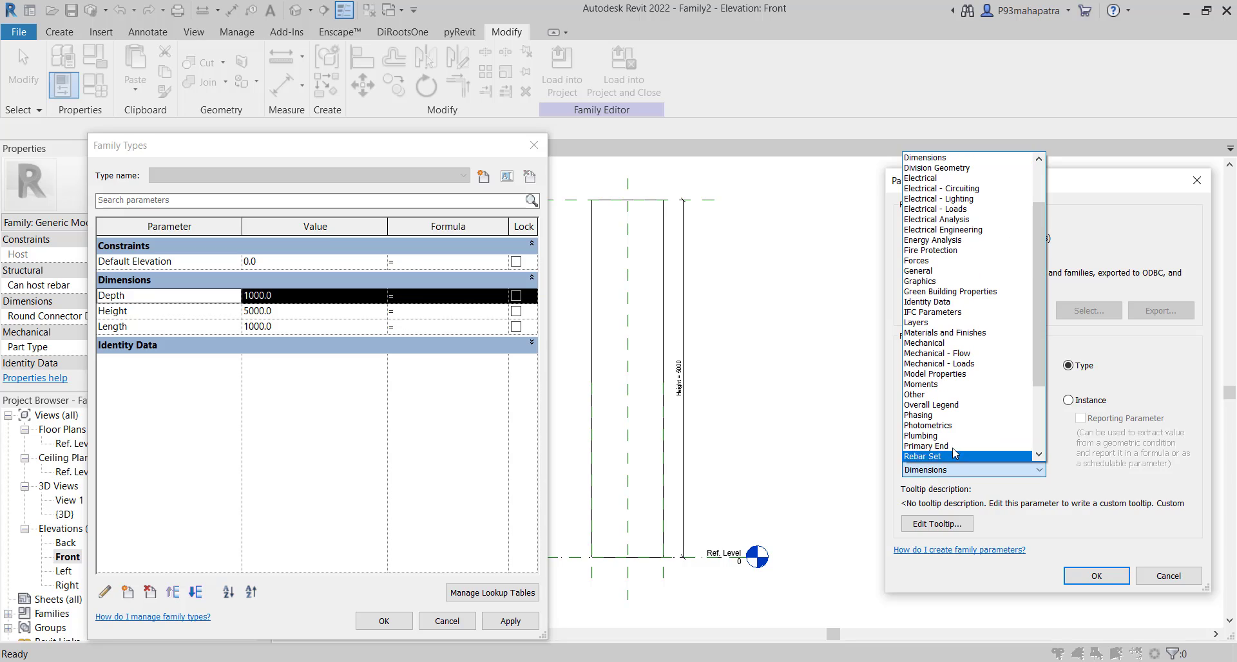
click(954, 405)
click(1093, 576)
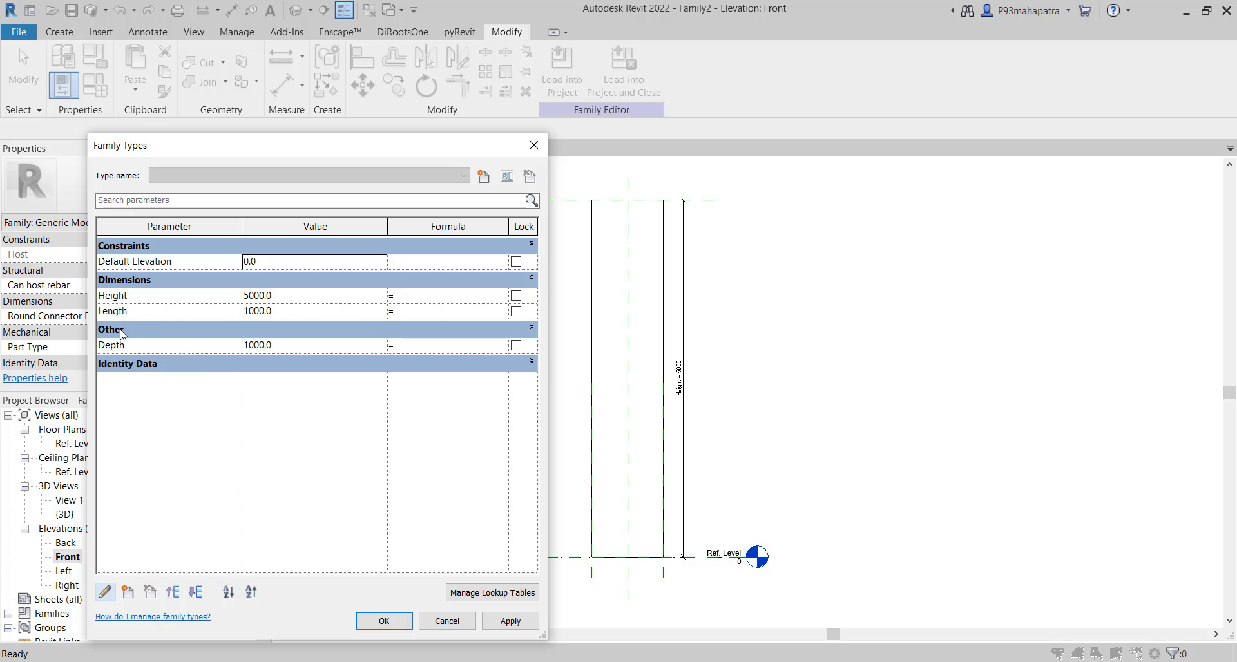
click(105, 589)
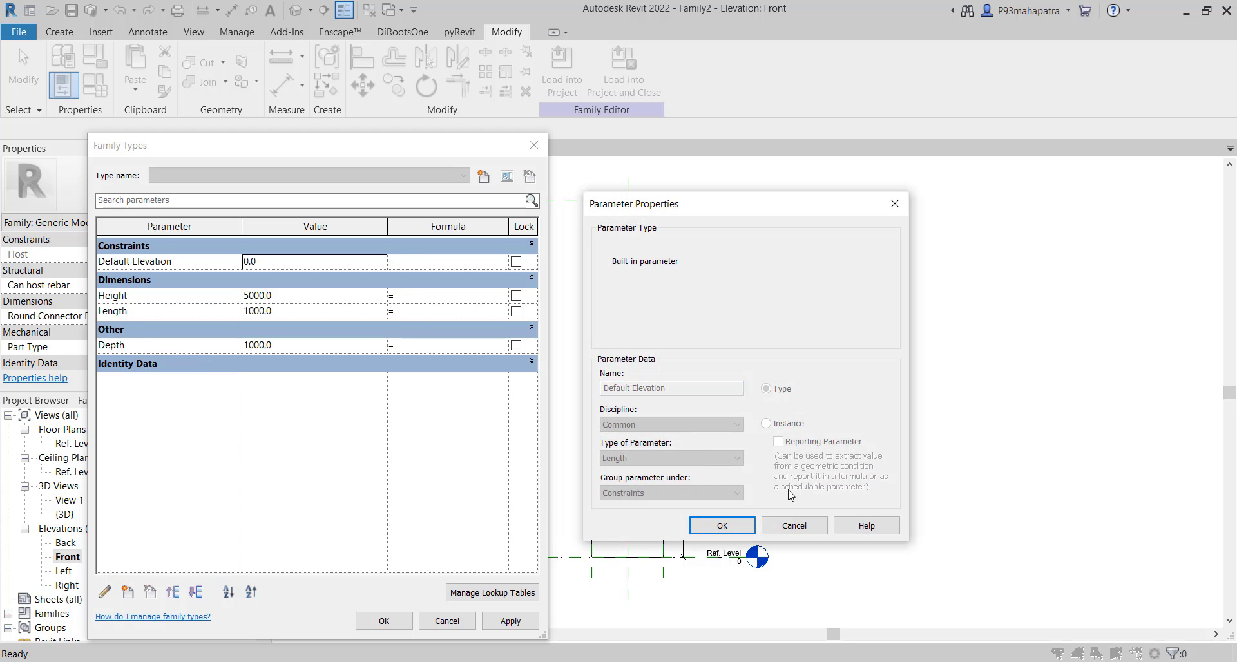
click(790, 520)
click(117, 341)
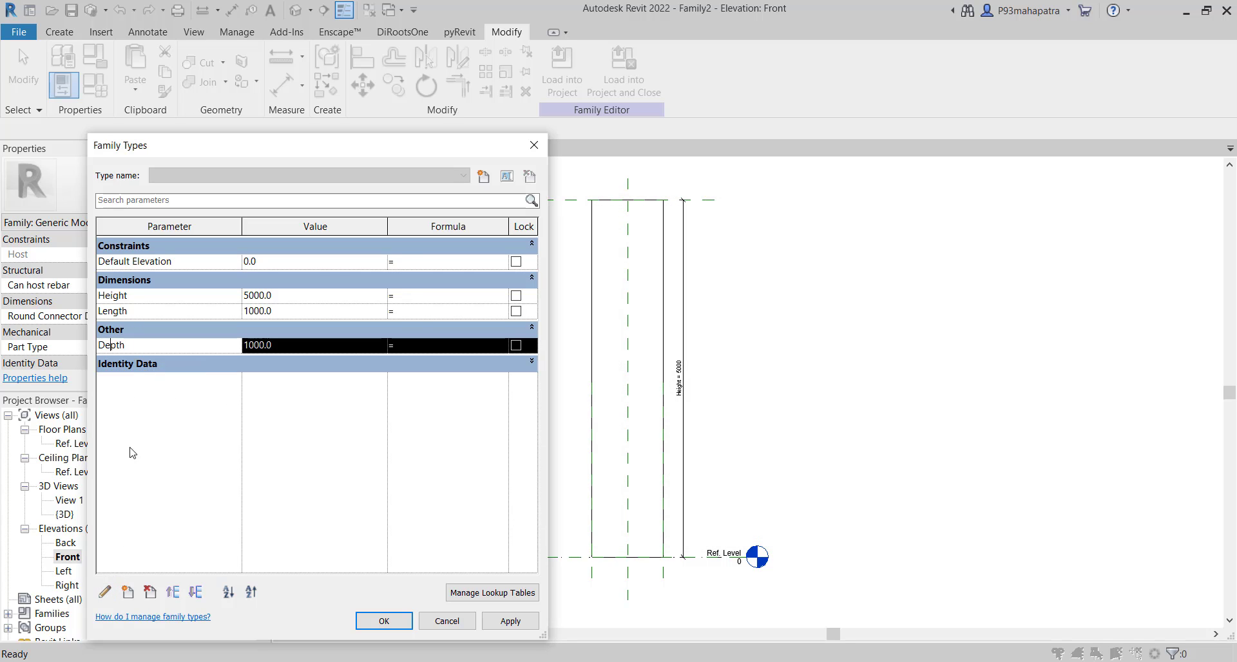
click(105, 592)
click(932, 470)
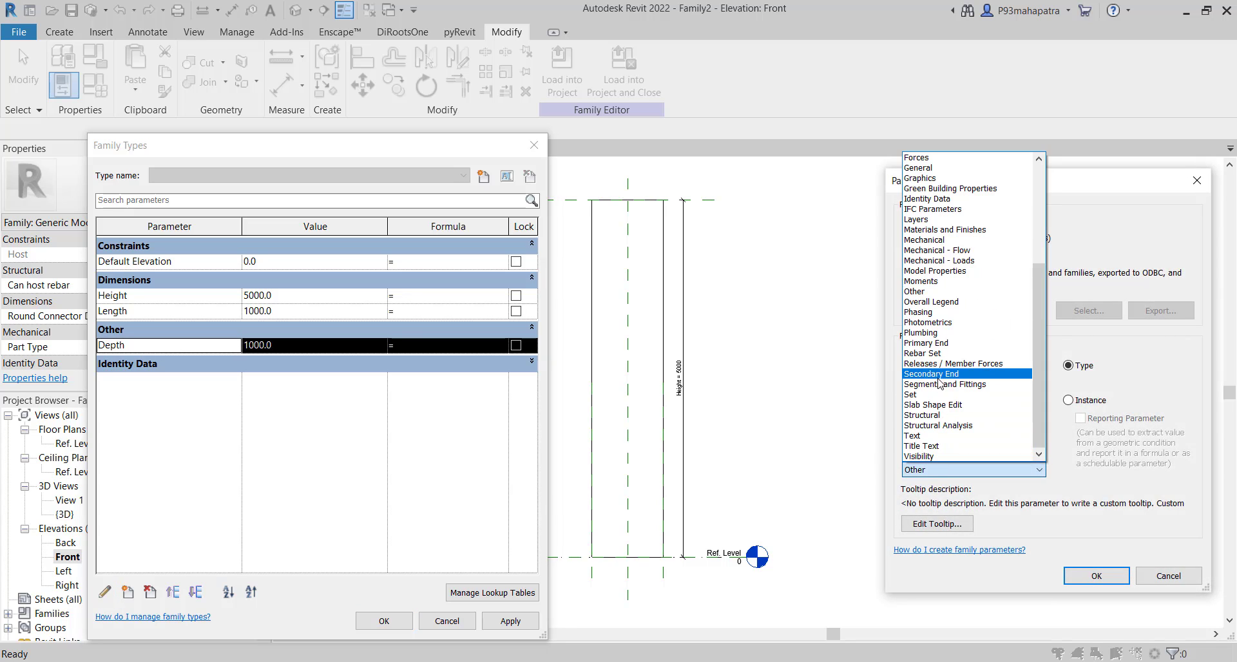
scroll(966, 311, up, 5)
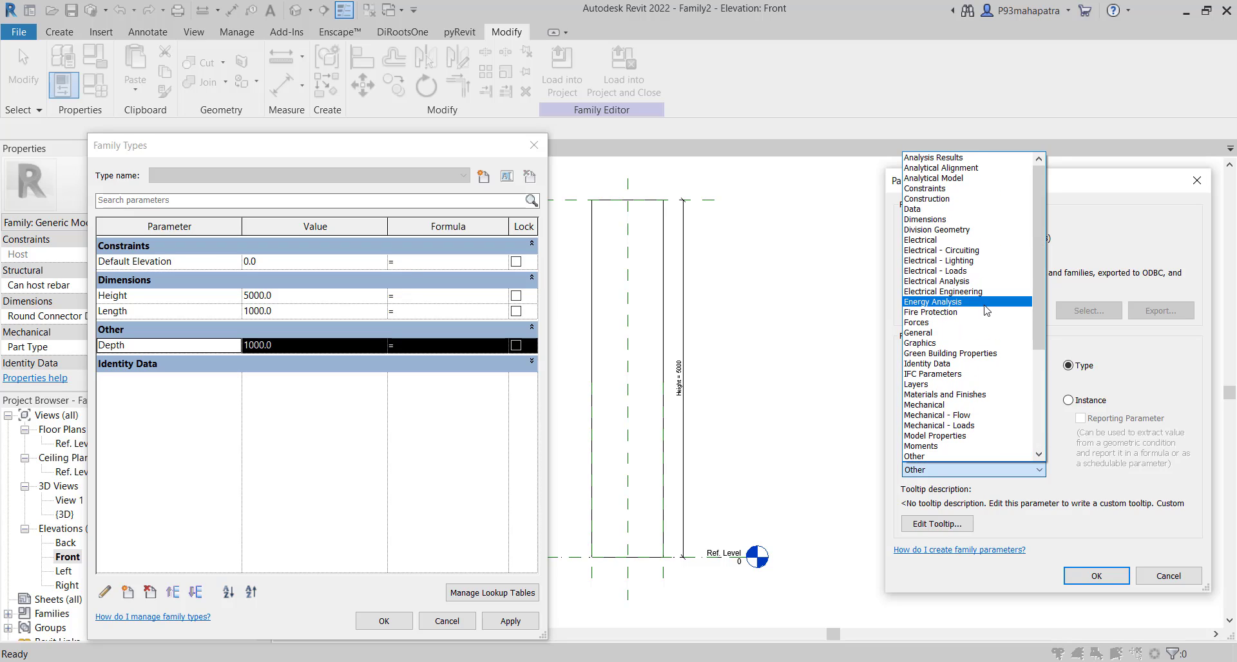
click(940, 219)
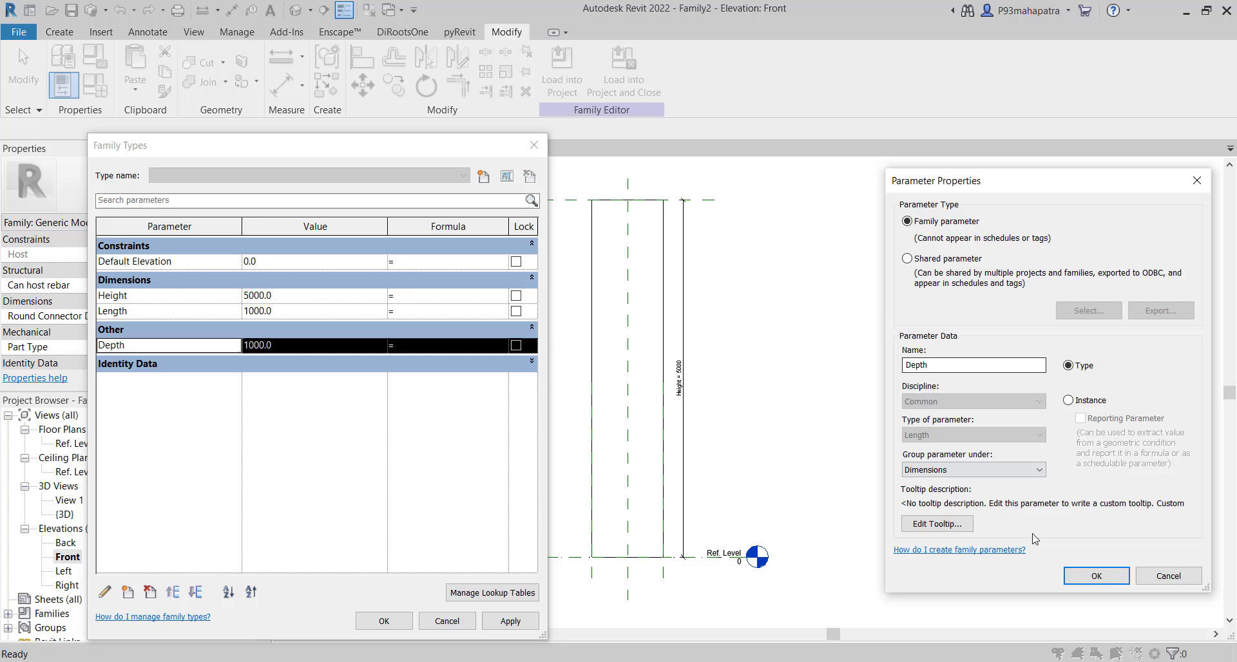
click(1082, 578)
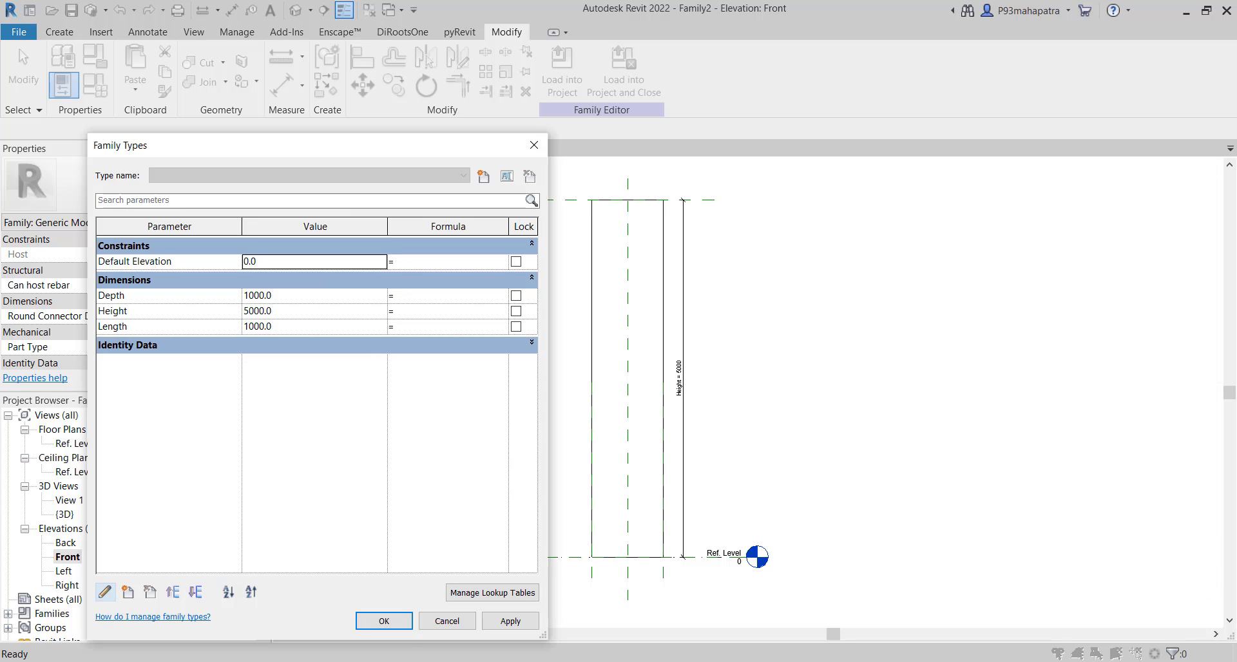
Step: In Family Types, set Depth 2000, Height 3000 and Length 500, then apply
click(385, 621)
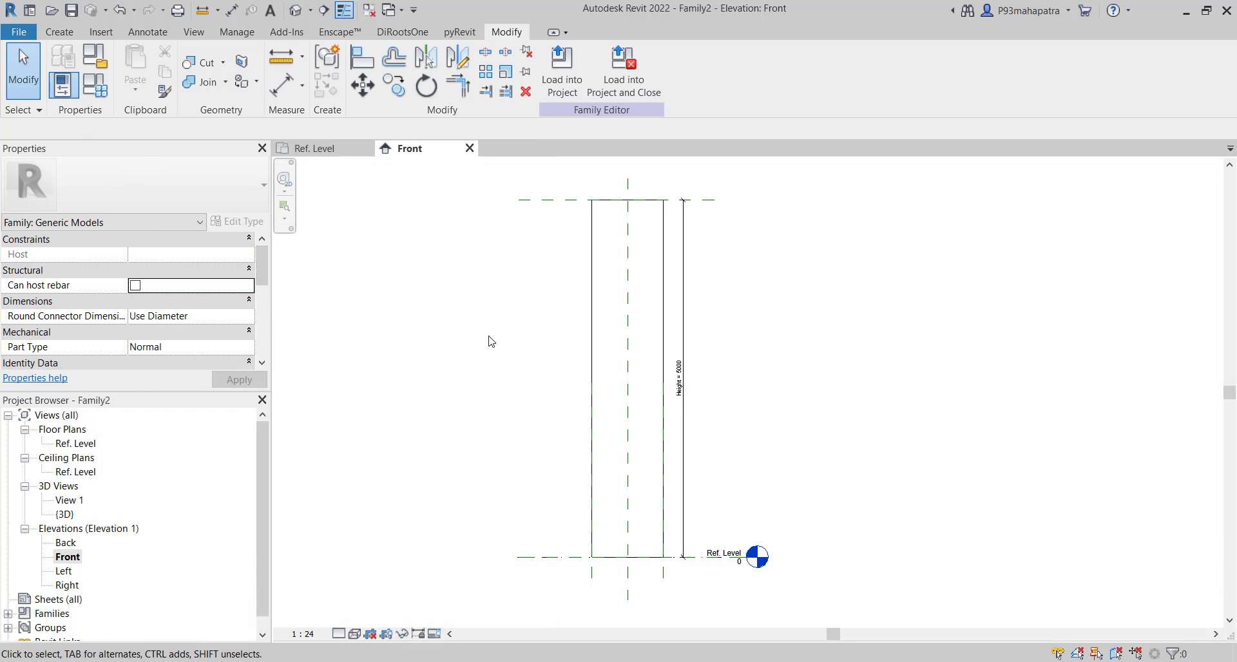
click(95, 85)
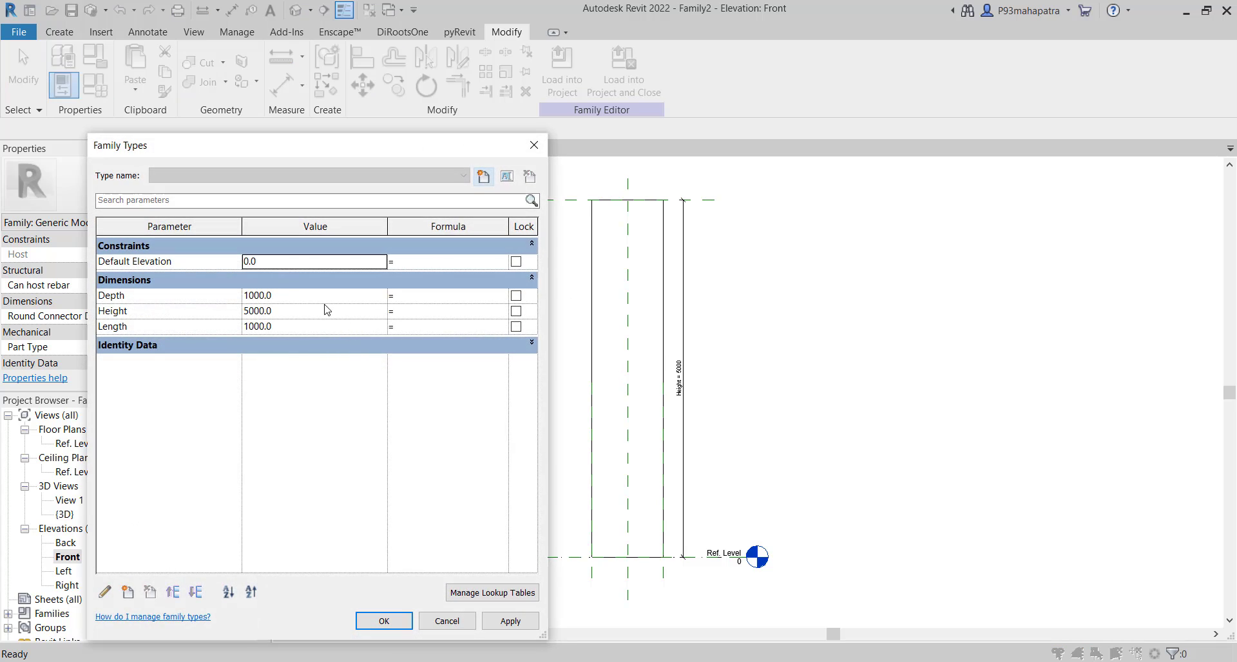
click(309, 298)
text(2000)
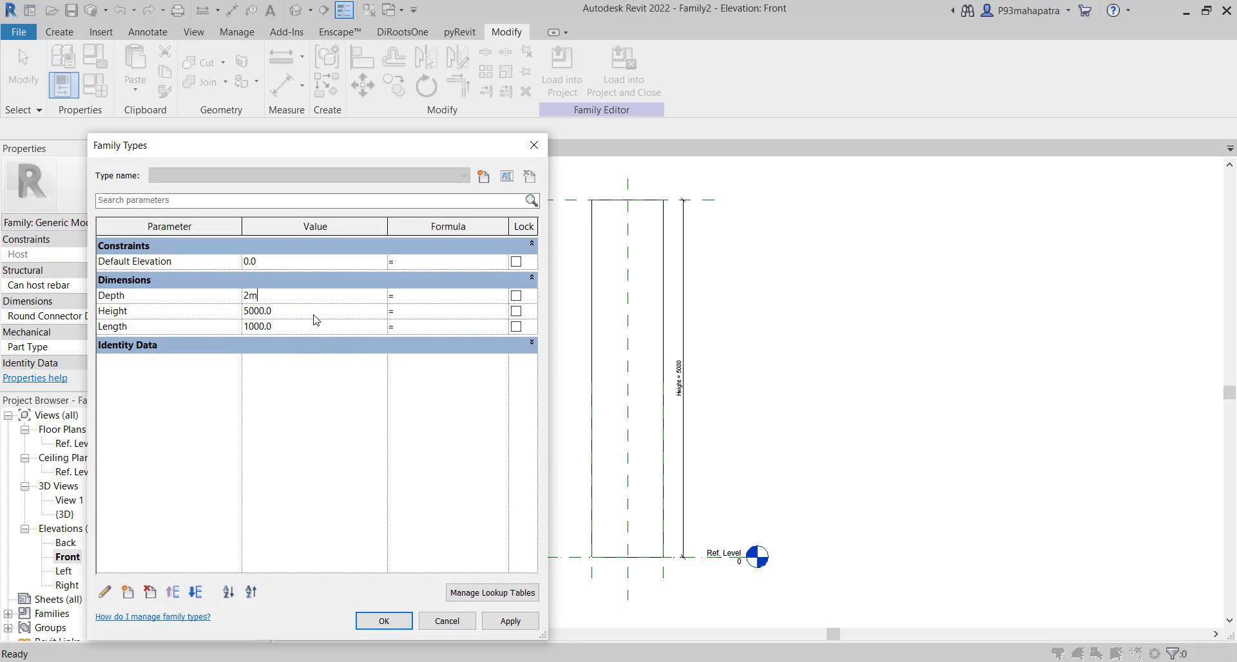
click(314, 319)
text(3m)
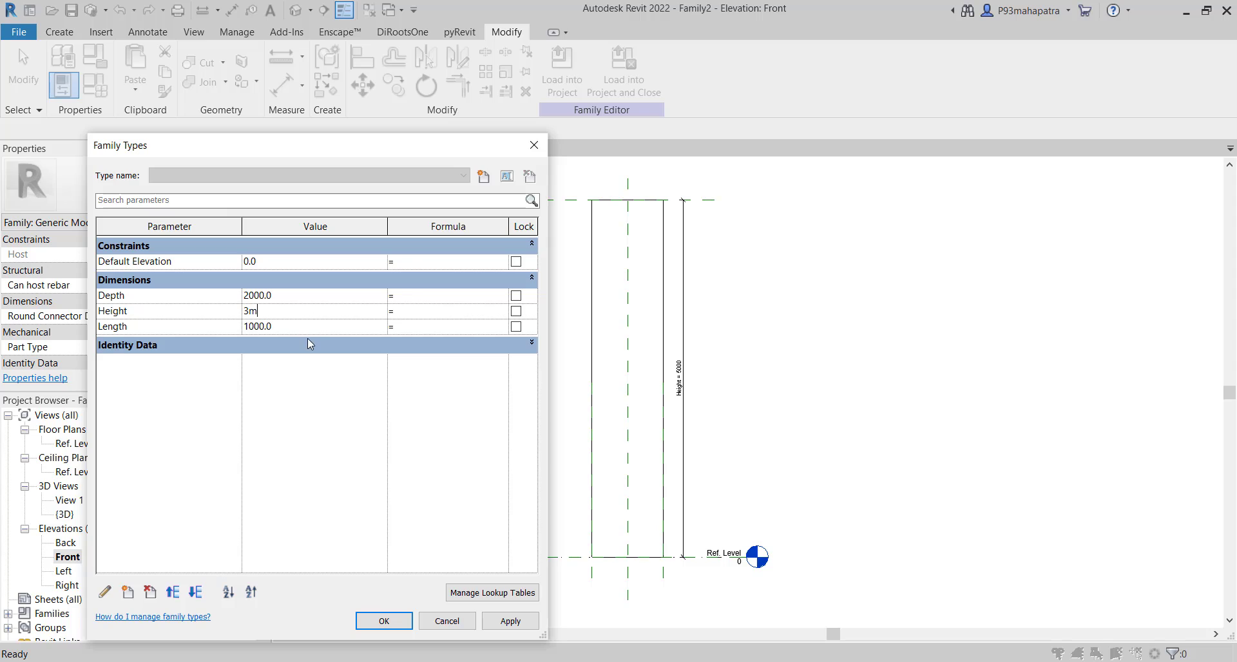
click(306, 330)
text(5)
click(509, 621)
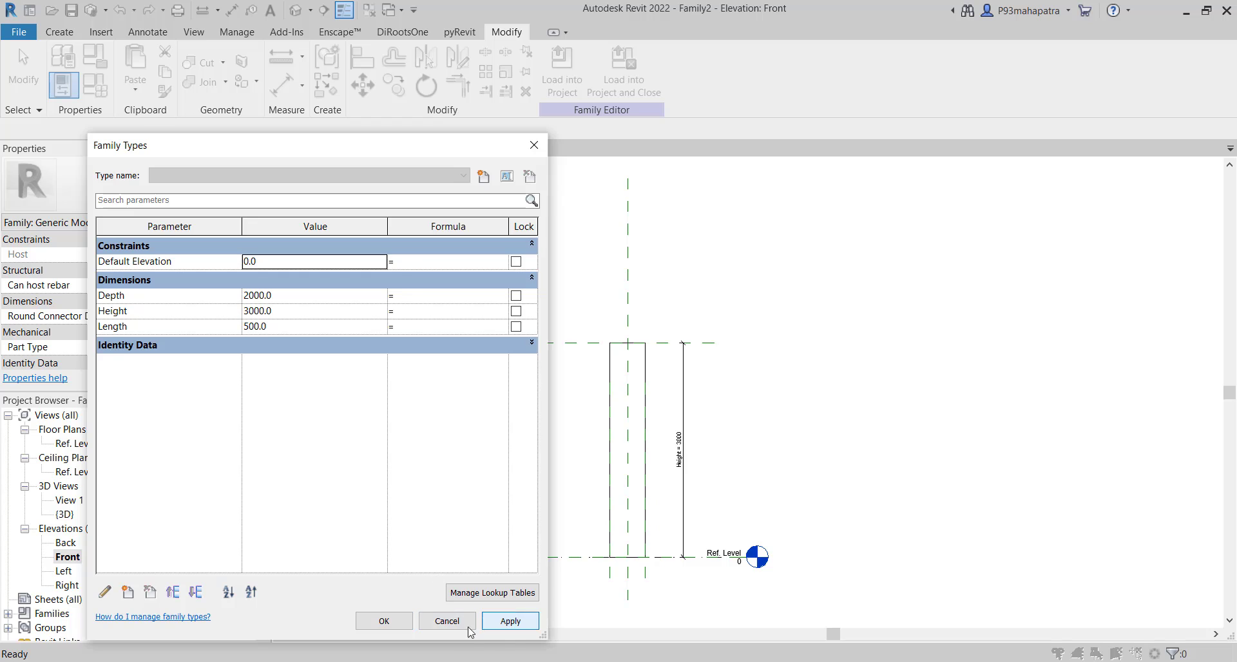
click(385, 621)
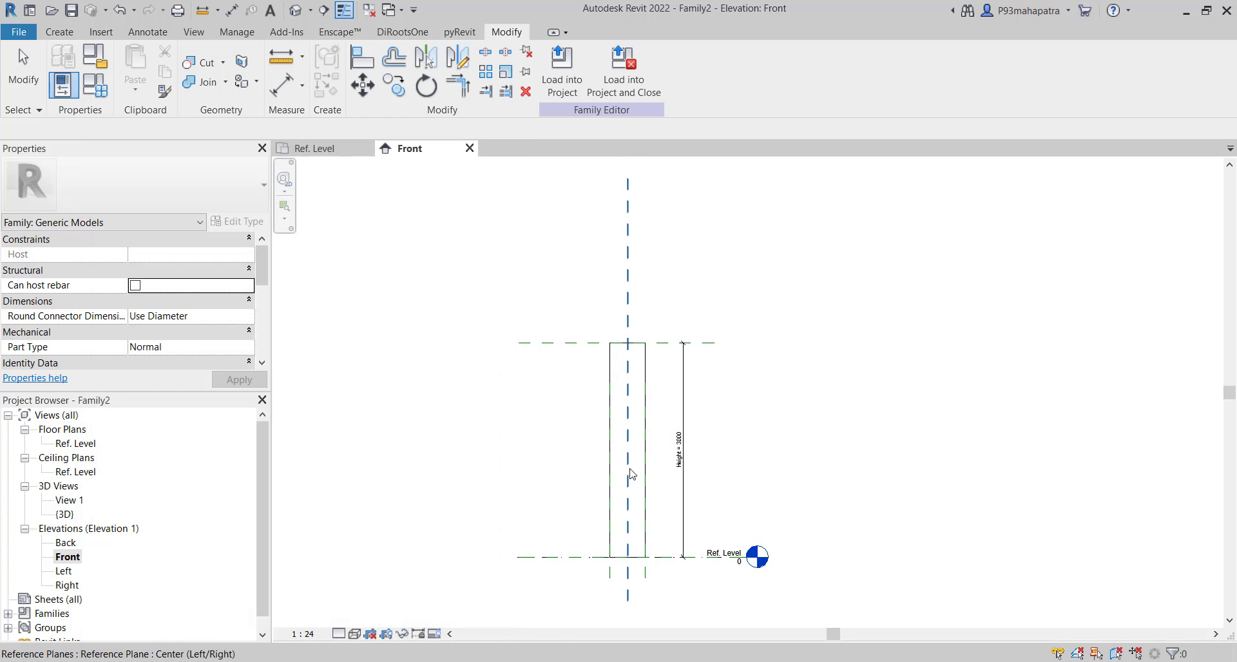
scroll(630, 474, up, 1)
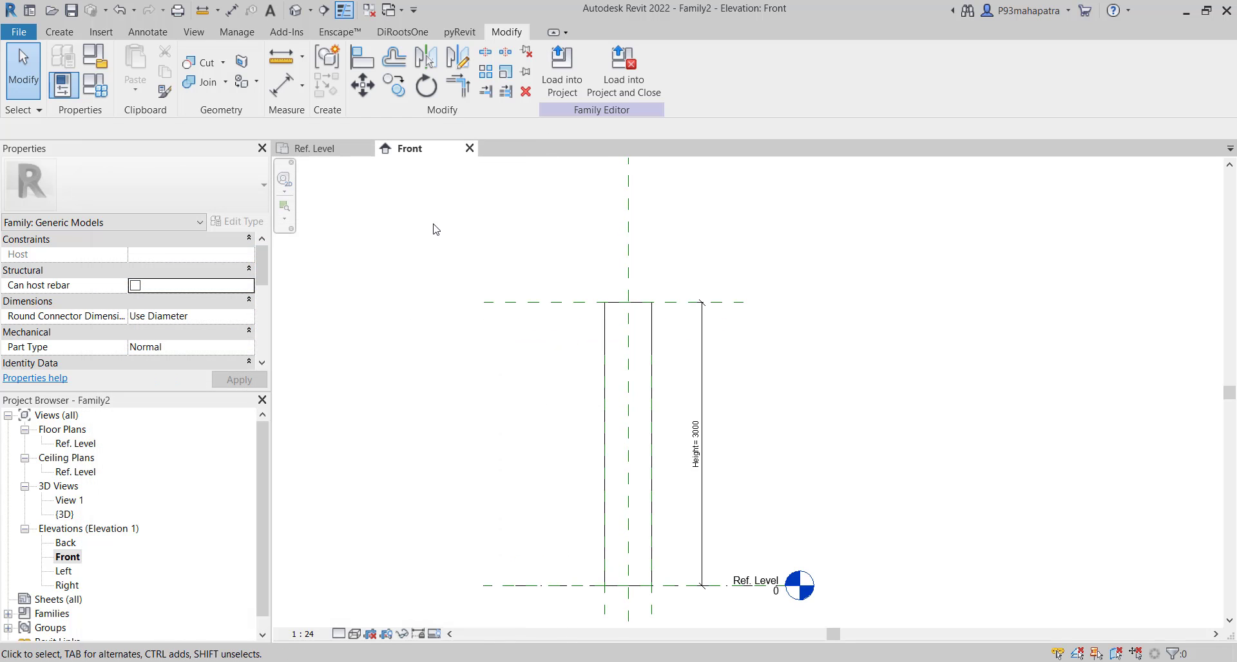
Step: Switch to the {3D} view to see the box at its flexed sizes
click(296, 10)
scroll(465, 420, down, 2)
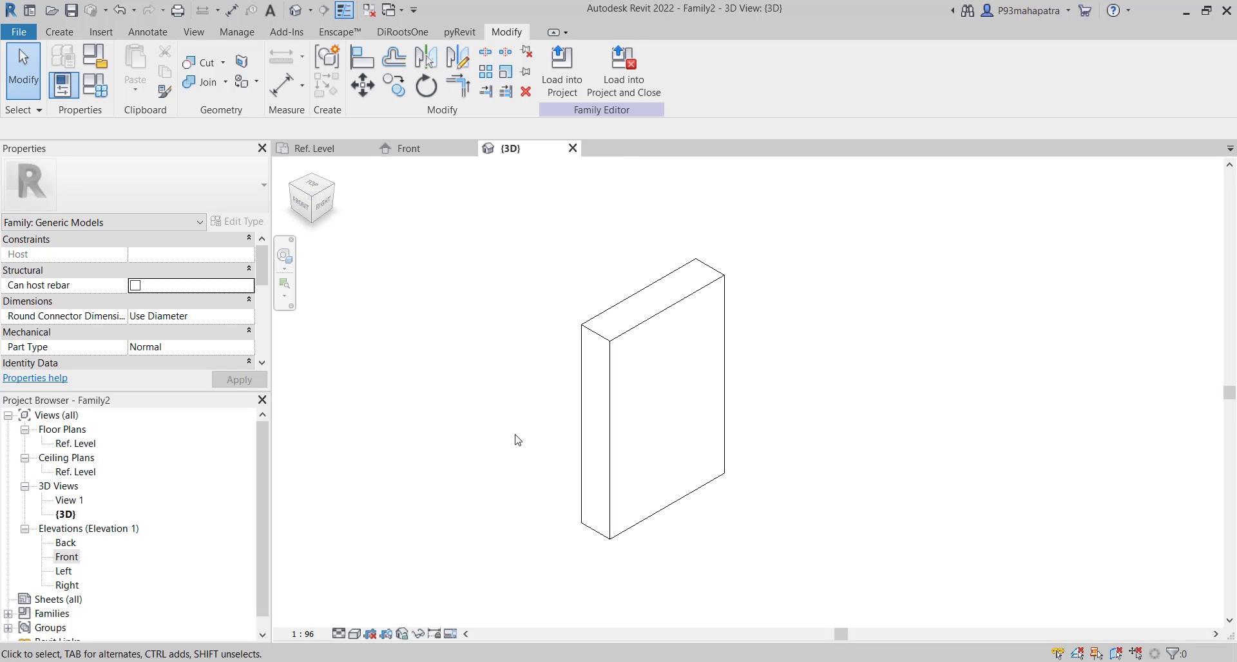